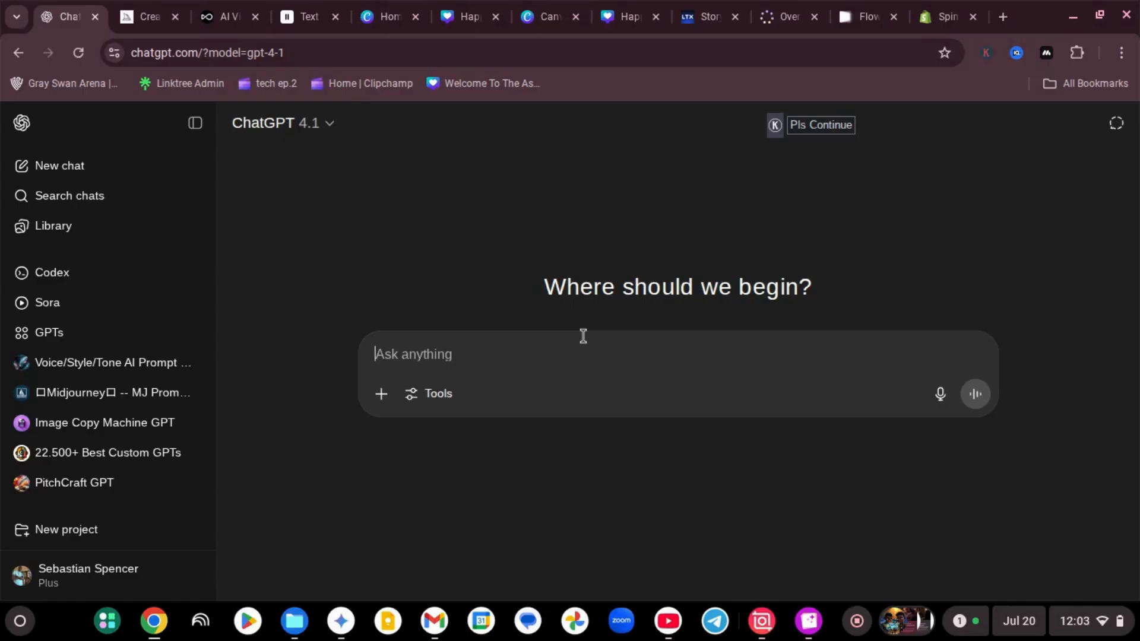
# Send the chat request "create me an image prompt for midjourney. of a knight elf with a sword and a shield"
pyautogui.write('crea')
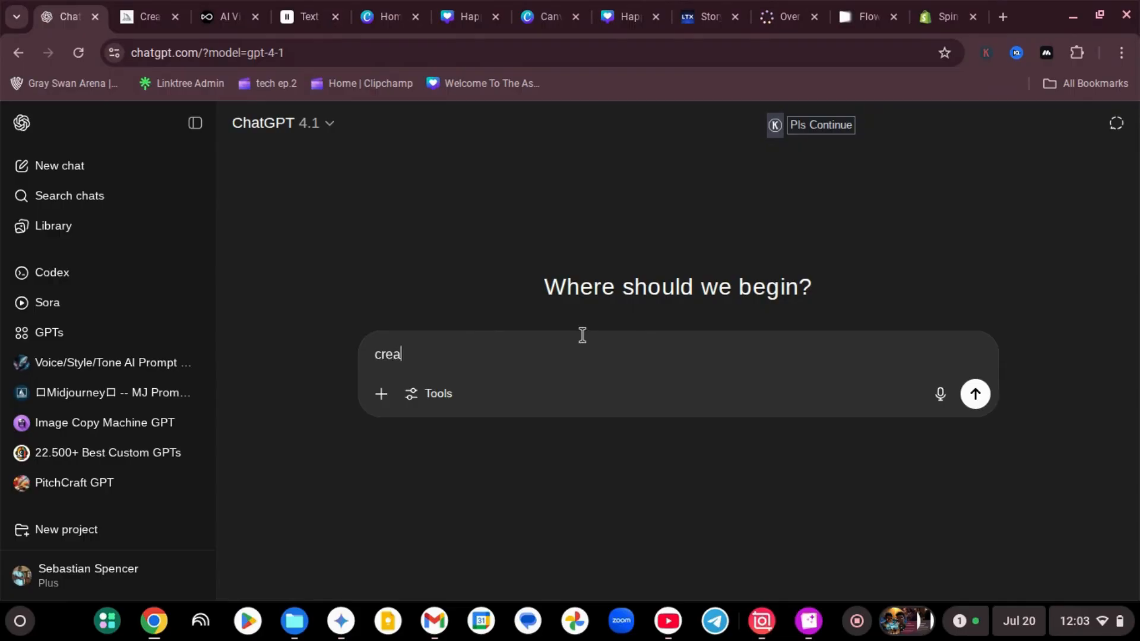
pyautogui.write('te me an image')
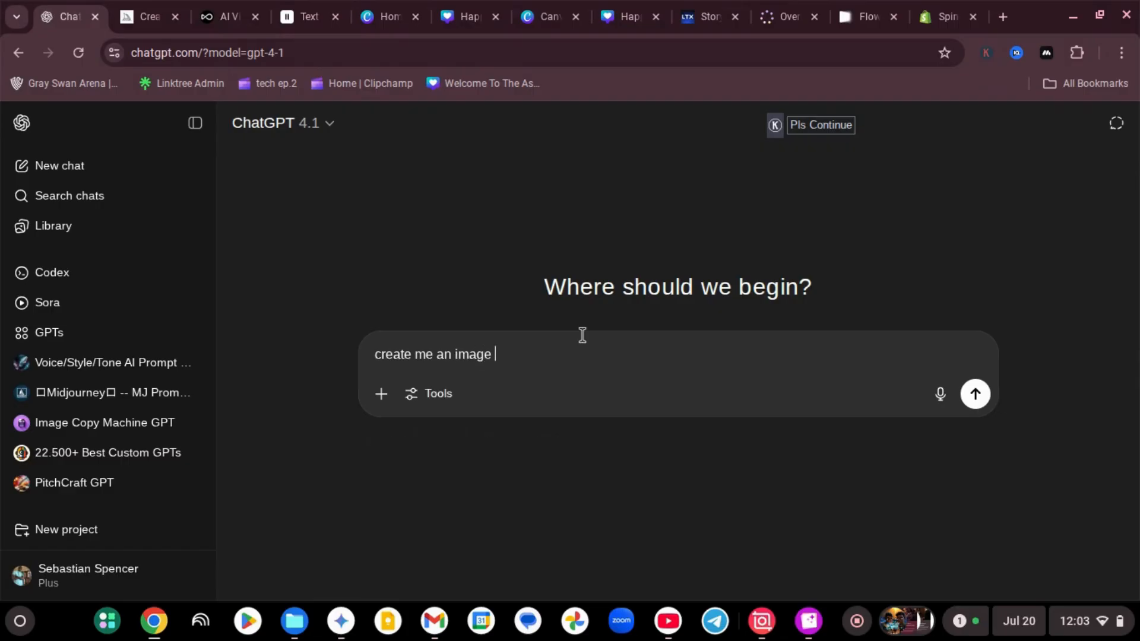
pyautogui.write(' prompt for midjourney')
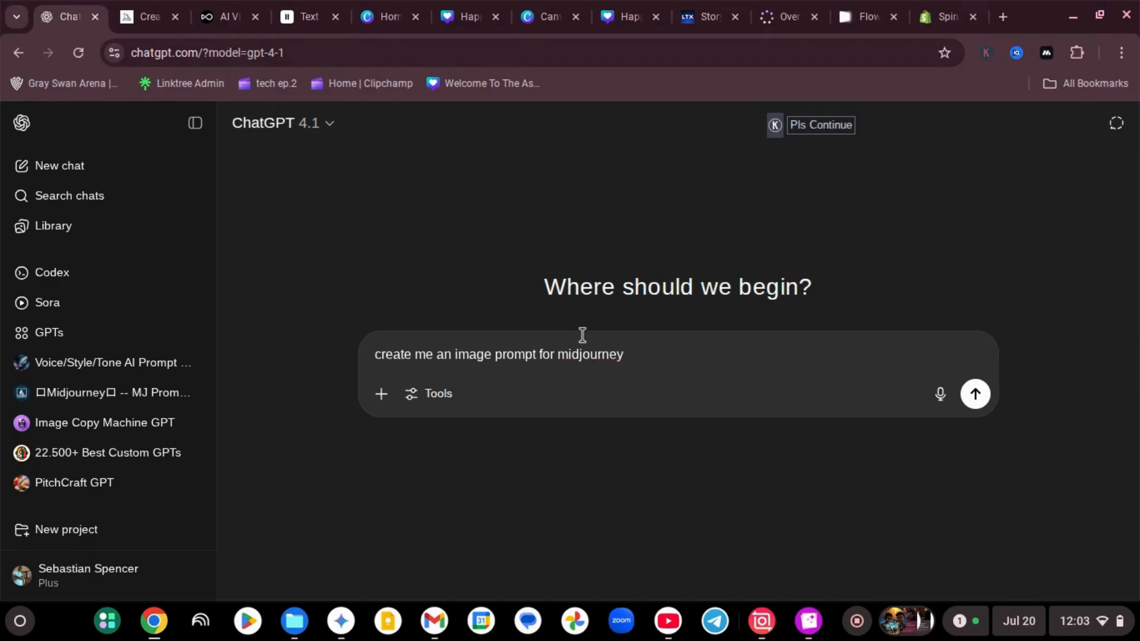
pyautogui.write('. of a knight elf with ')
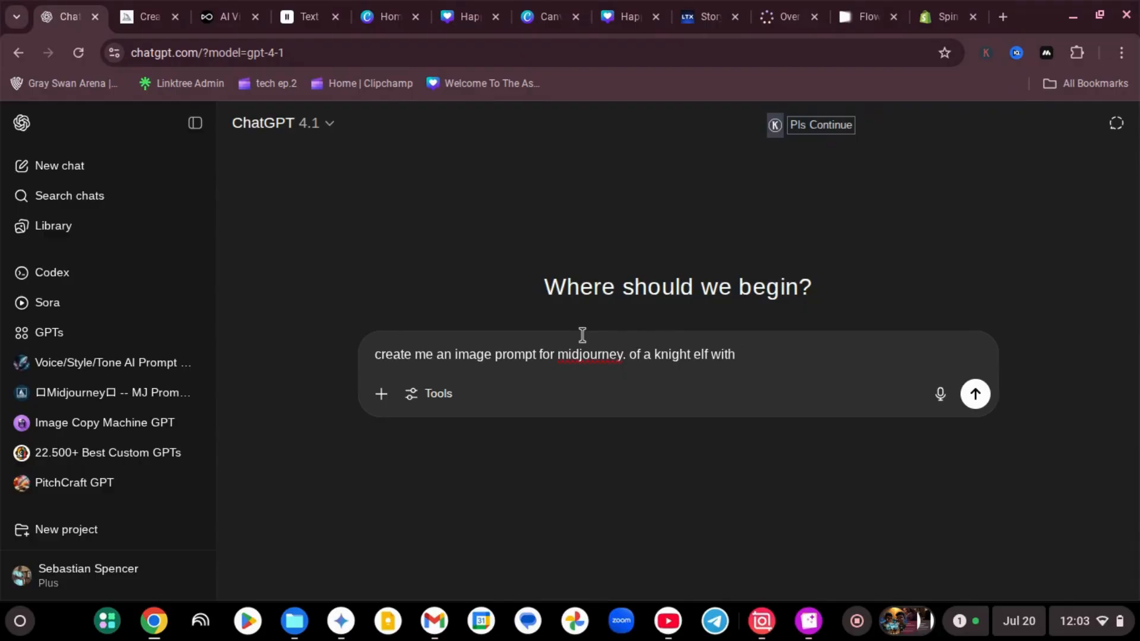
pyautogui.write('a sword and a shield')
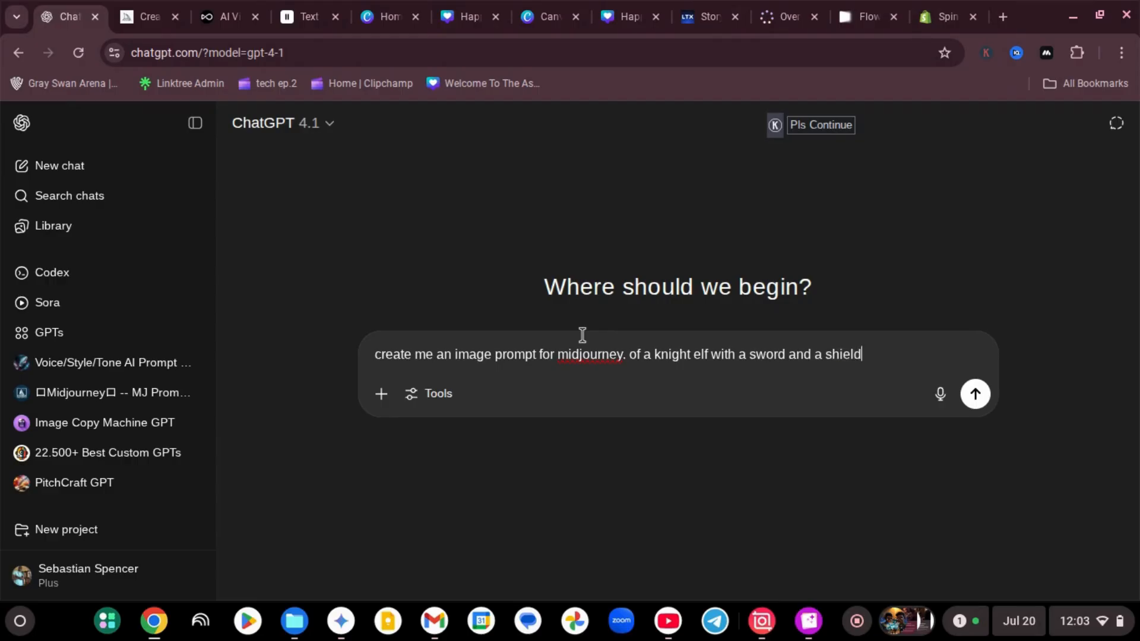
pyautogui.press('Return')
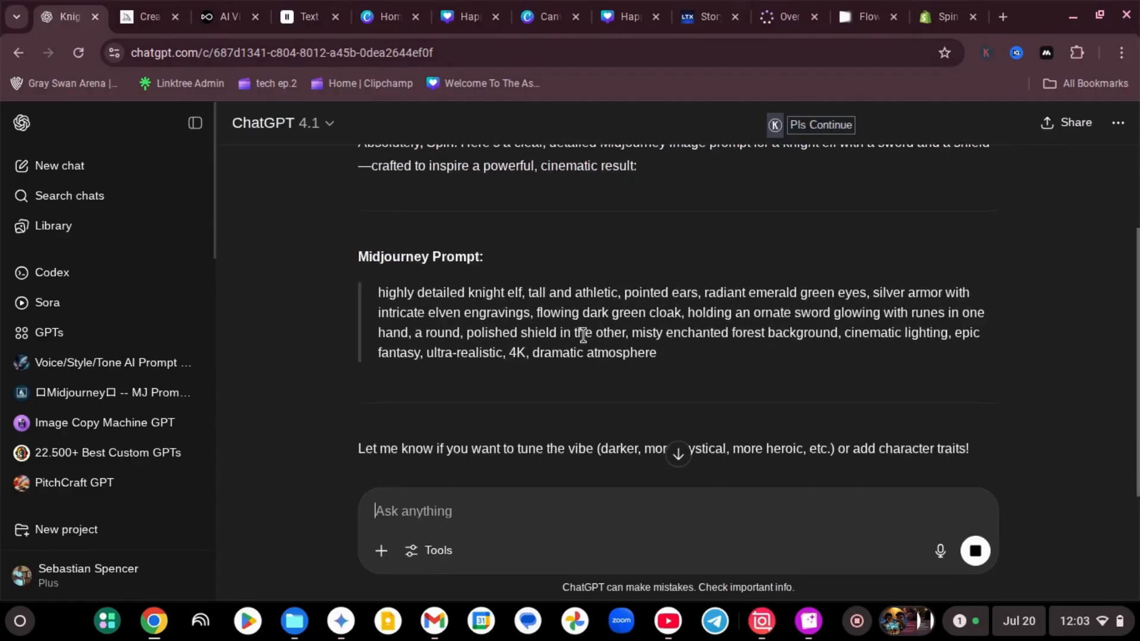
# Copy the generated knight elf prompt, switch to Midjourney and submit it to generate images
pyautogui.moveTo(660, 272); pyautogui.dragTo(378, 211)
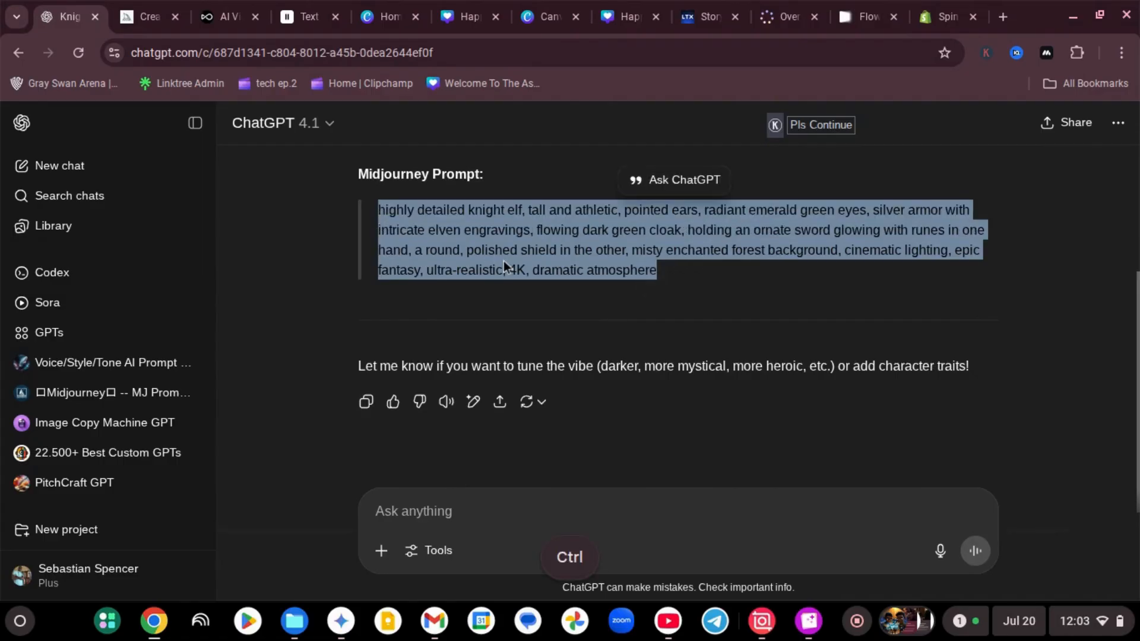
pyautogui.hotkey('ctrl', 'c')
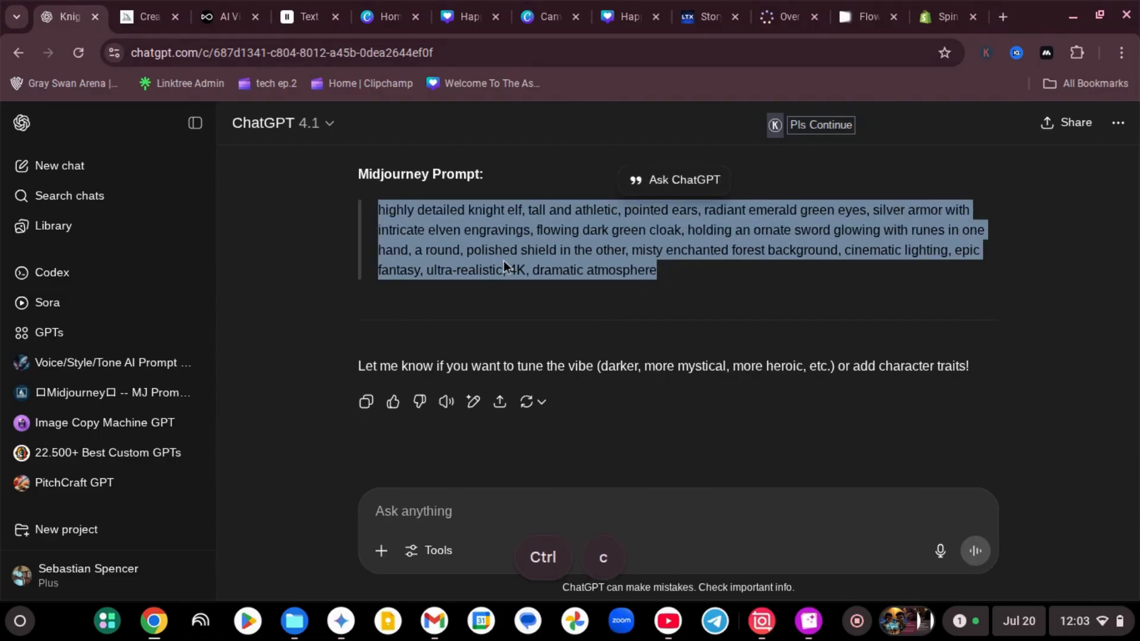
pyautogui.click(156, 21)
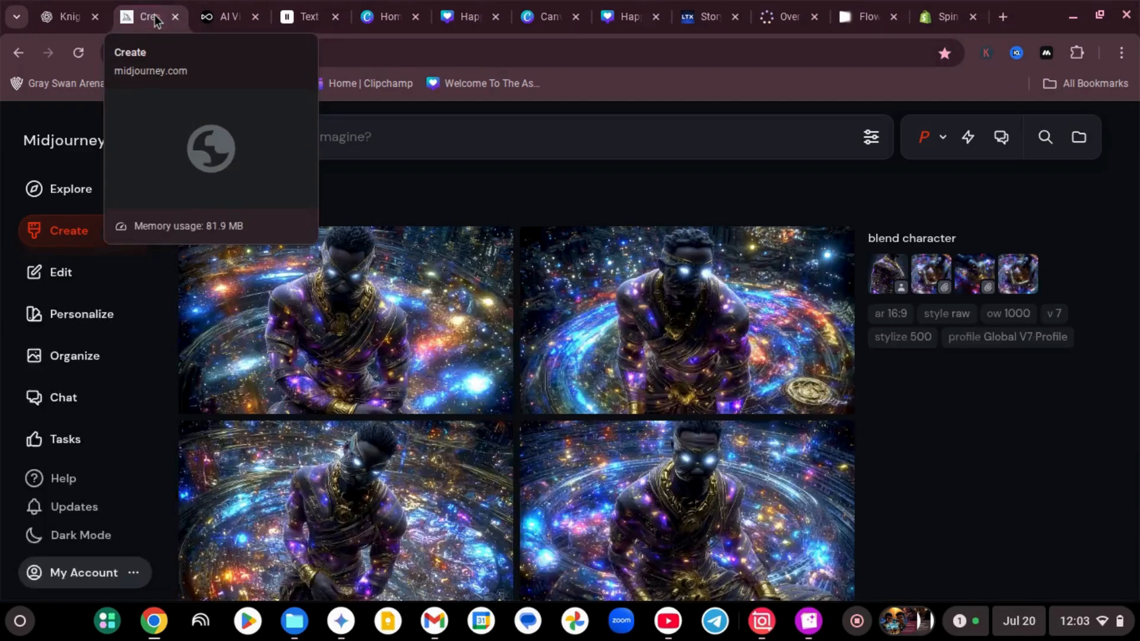
pyautogui.click(320, 142)
pyautogui.hotkey('ctrl', 'v')
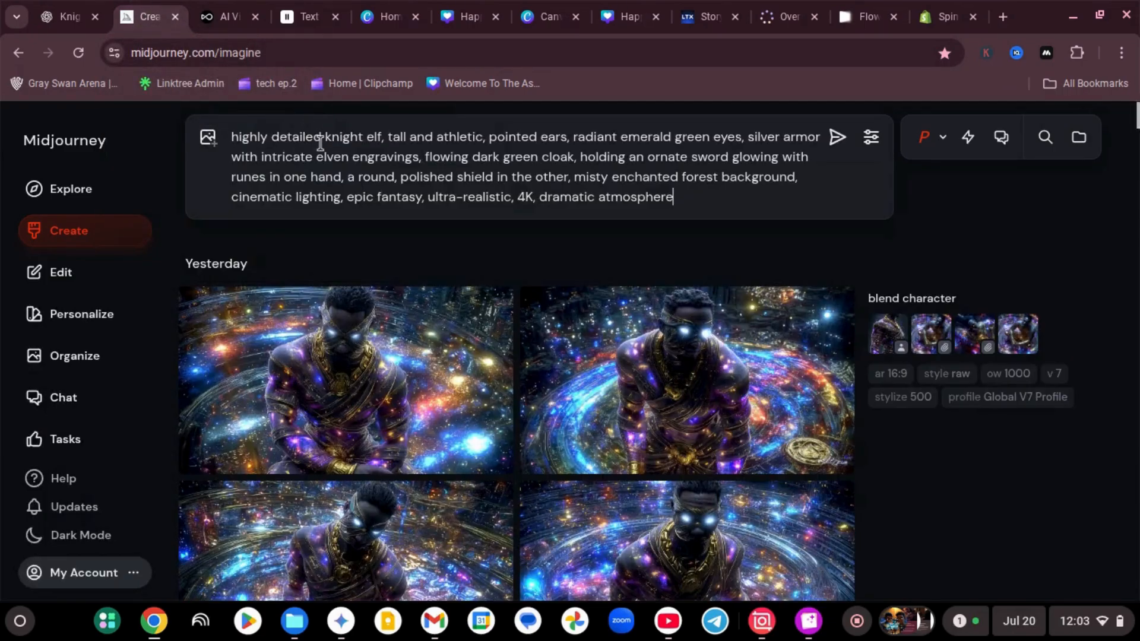
pyautogui.click(833, 140)
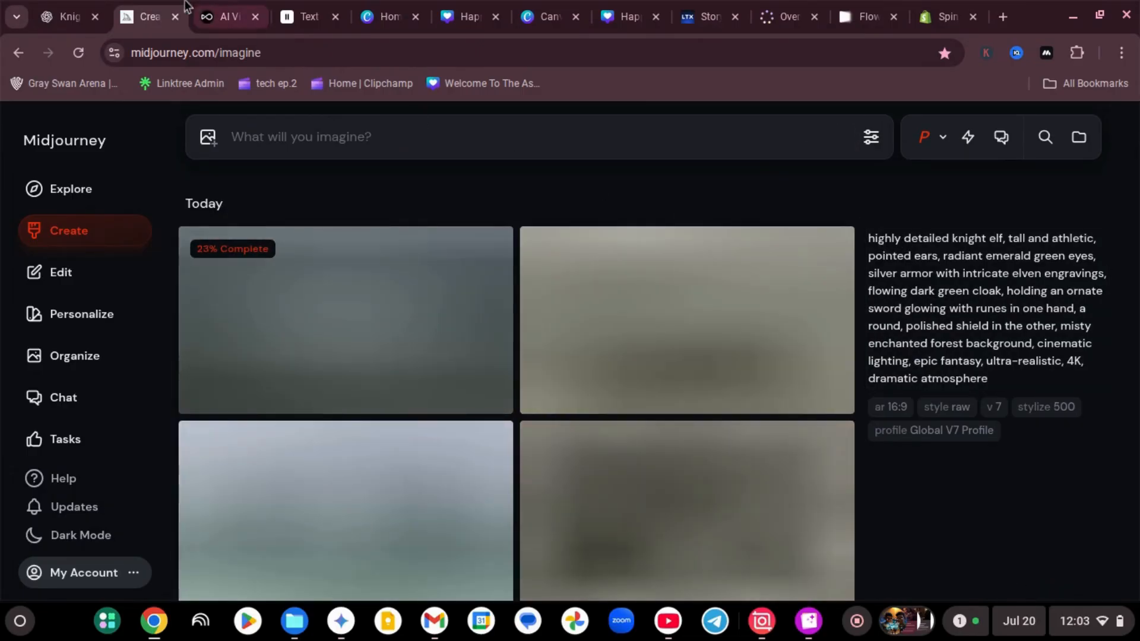
# Look over the AI video tools in OpenArt, Canva AI with its video clip option, LTX Studio and Google Flow
pyautogui.click(229, 16)
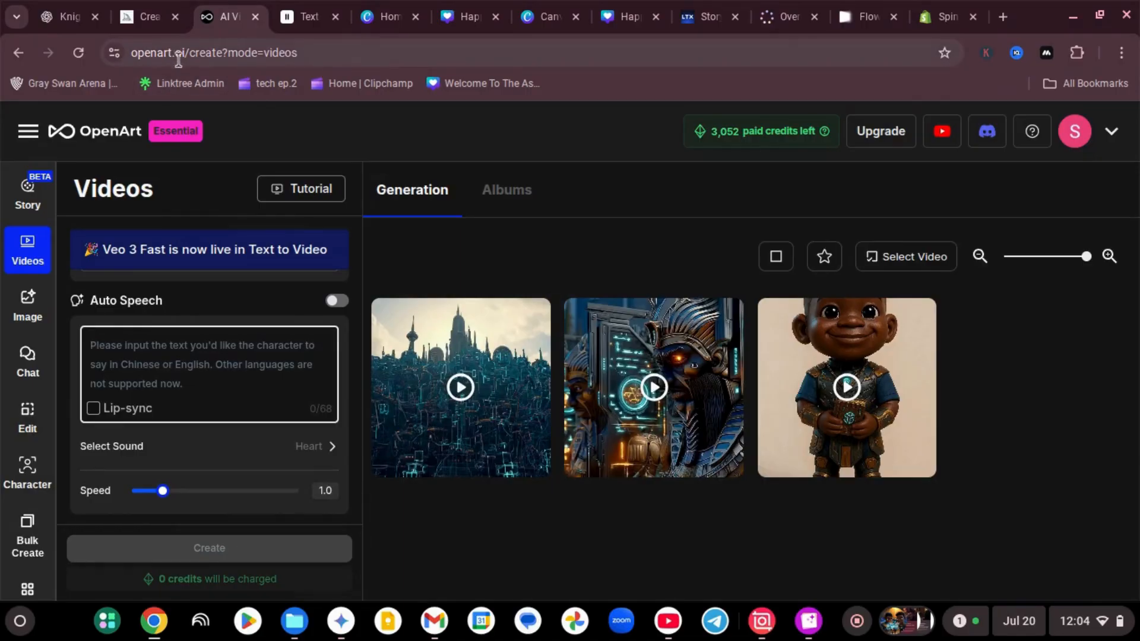
pyautogui.click(392, 17)
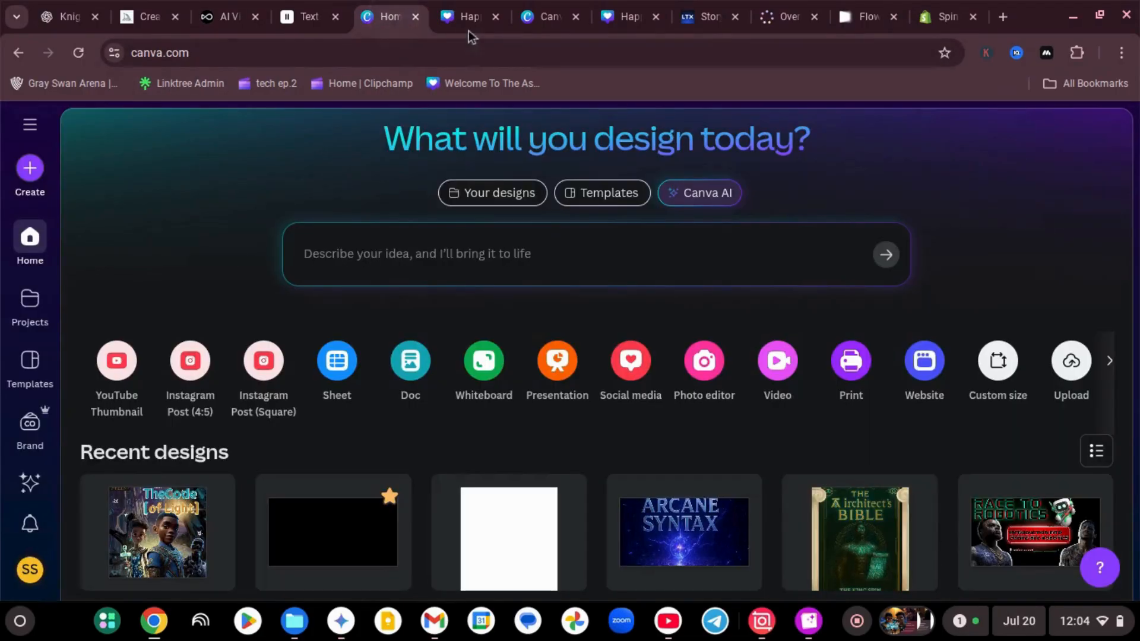
pyautogui.click(466, 24)
pyautogui.click(378, 23)
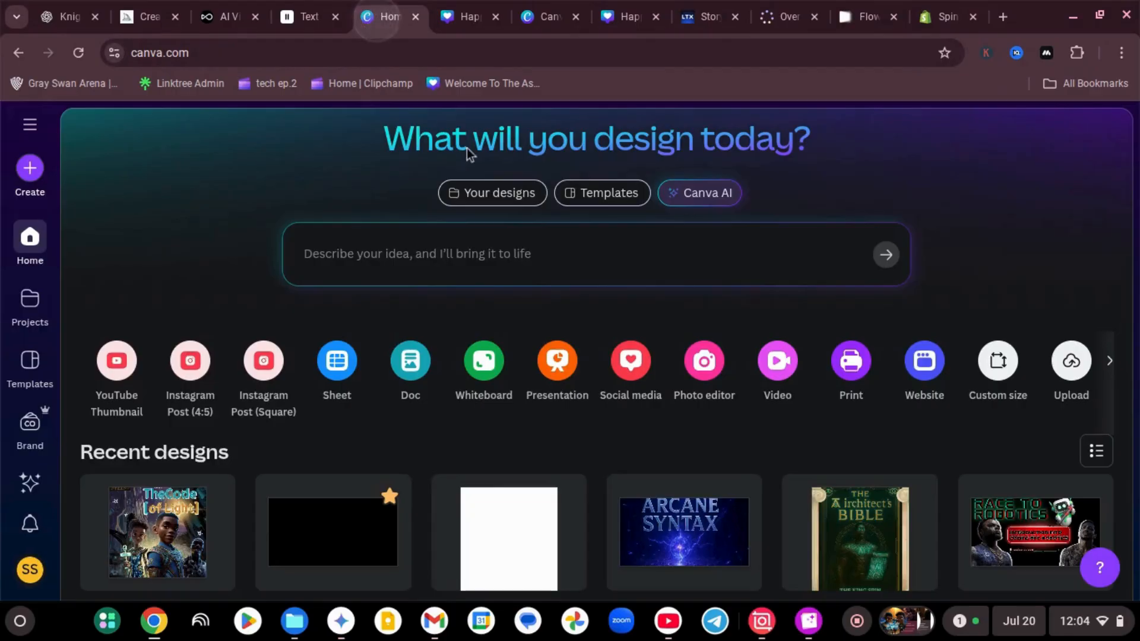
pyautogui.click(677, 196)
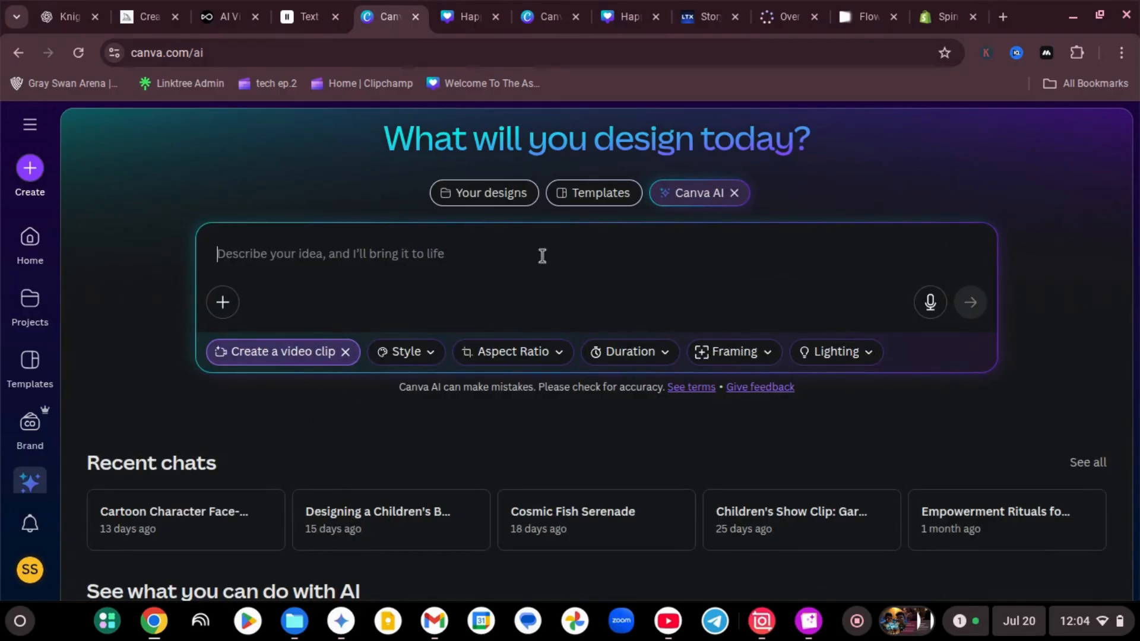
pyautogui.click(710, 22)
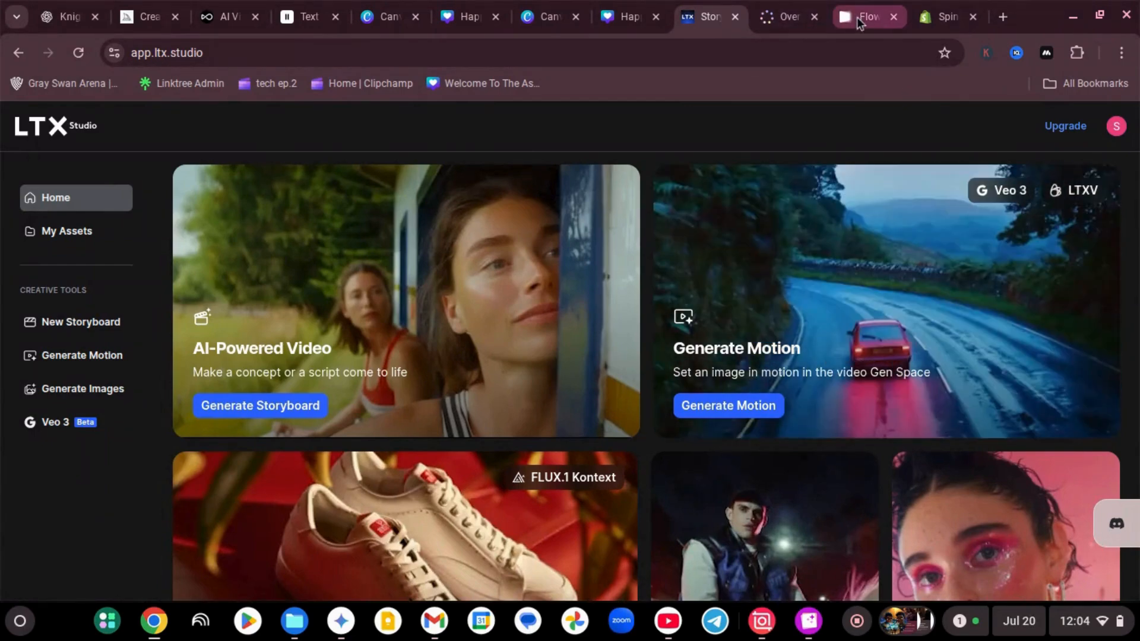
pyautogui.click(858, 17)
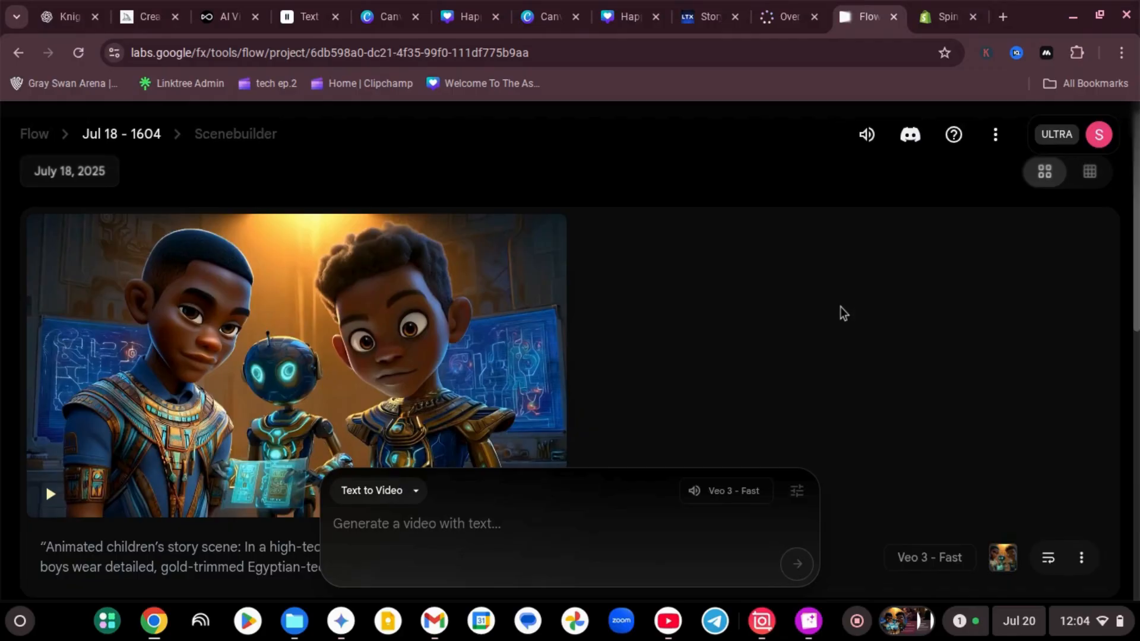
# Return to Midjourney, open the first of the four knight elf images and download it
pyautogui.click(153, 16)
pyautogui.scroll(-2, 496, 353)
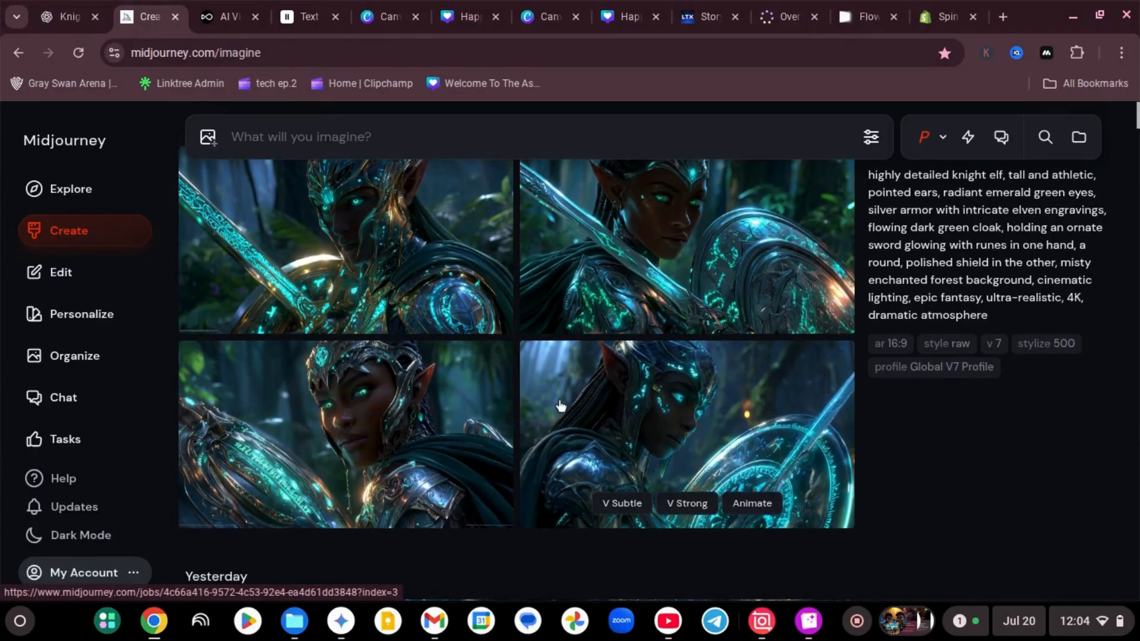
pyautogui.scroll(1, 558, 404)
pyautogui.scroll(-1, 561, 405)
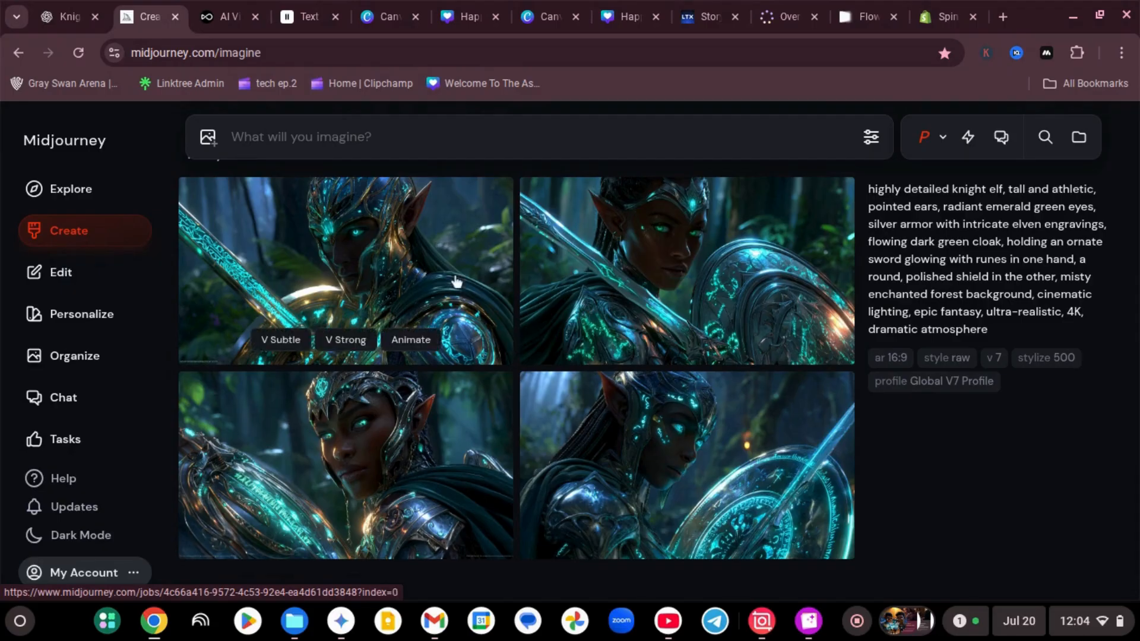
pyautogui.click(349, 291)
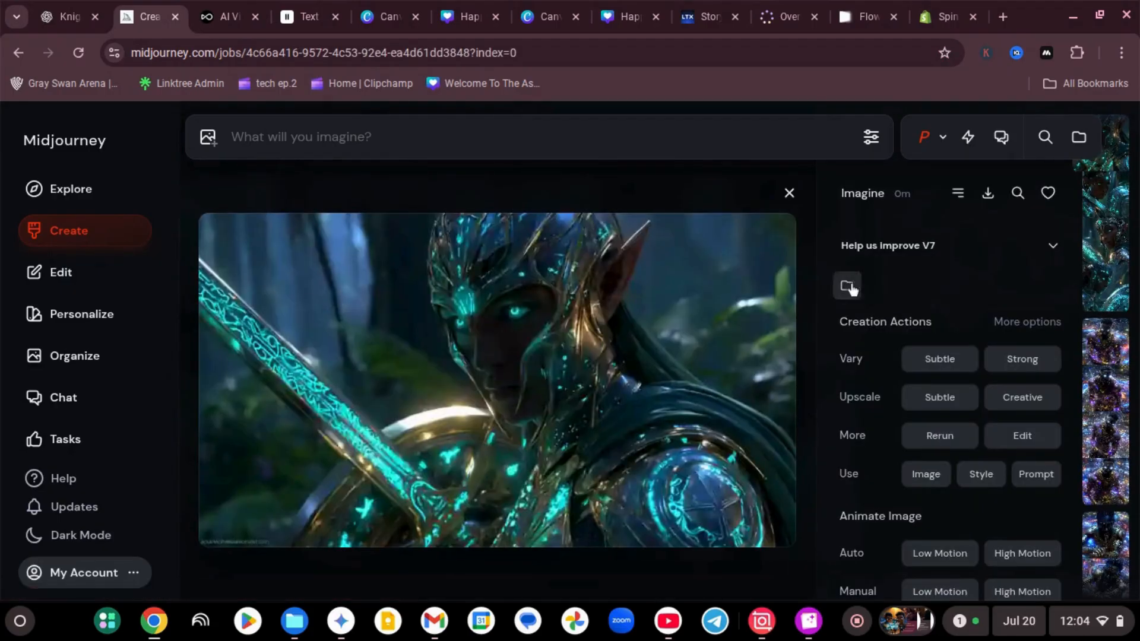
pyautogui.click(984, 196)
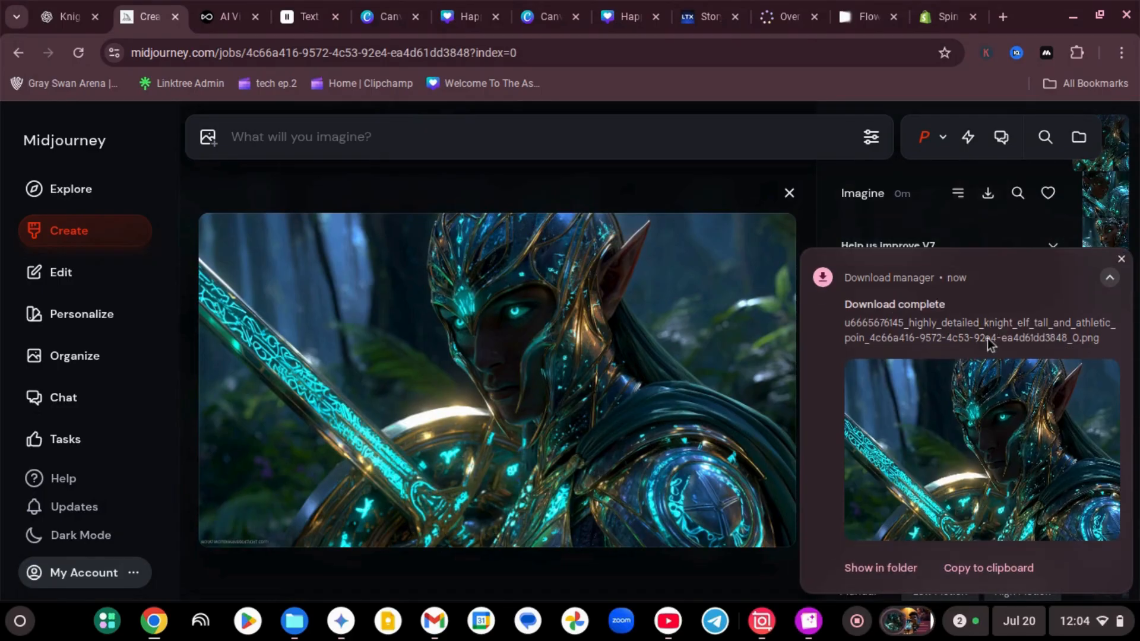
# Switch back to the ChatGPT conversation and attach the downloaded knight elf image from the Downloads folder
pyautogui.click(68, 17)
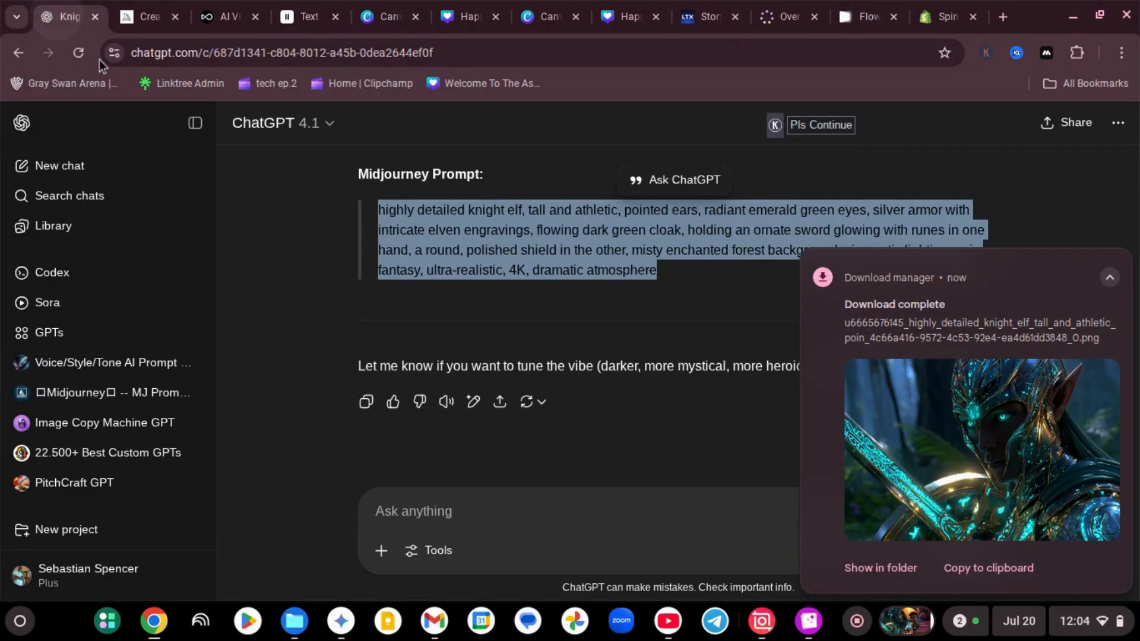
pyautogui.click(378, 552)
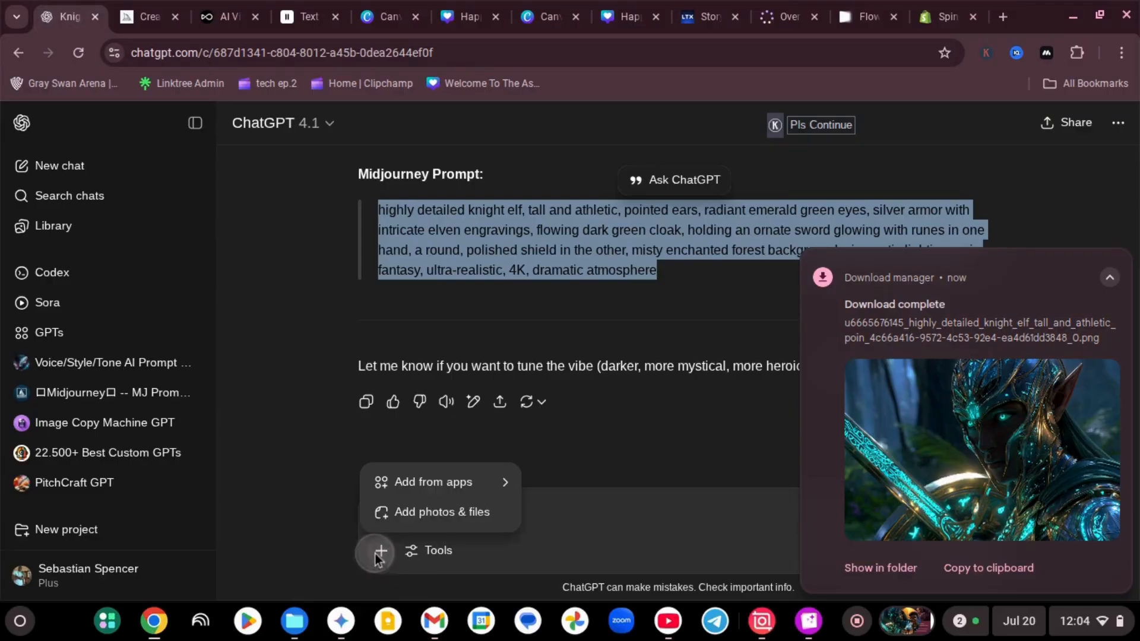
pyautogui.click(416, 514)
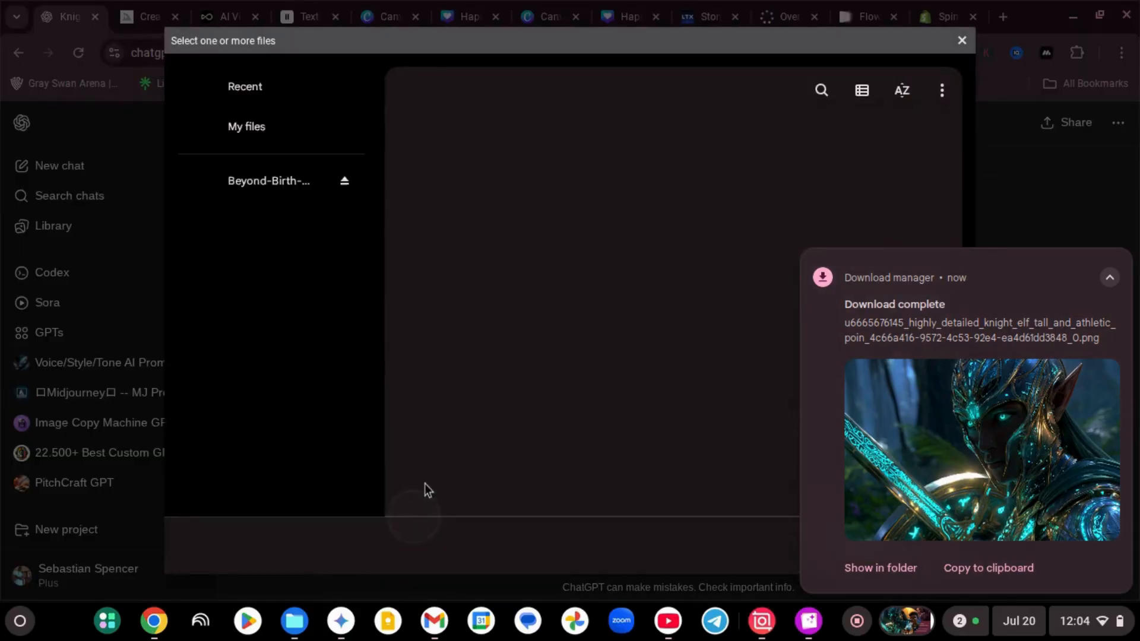
pyautogui.doubleClick(603, 205)
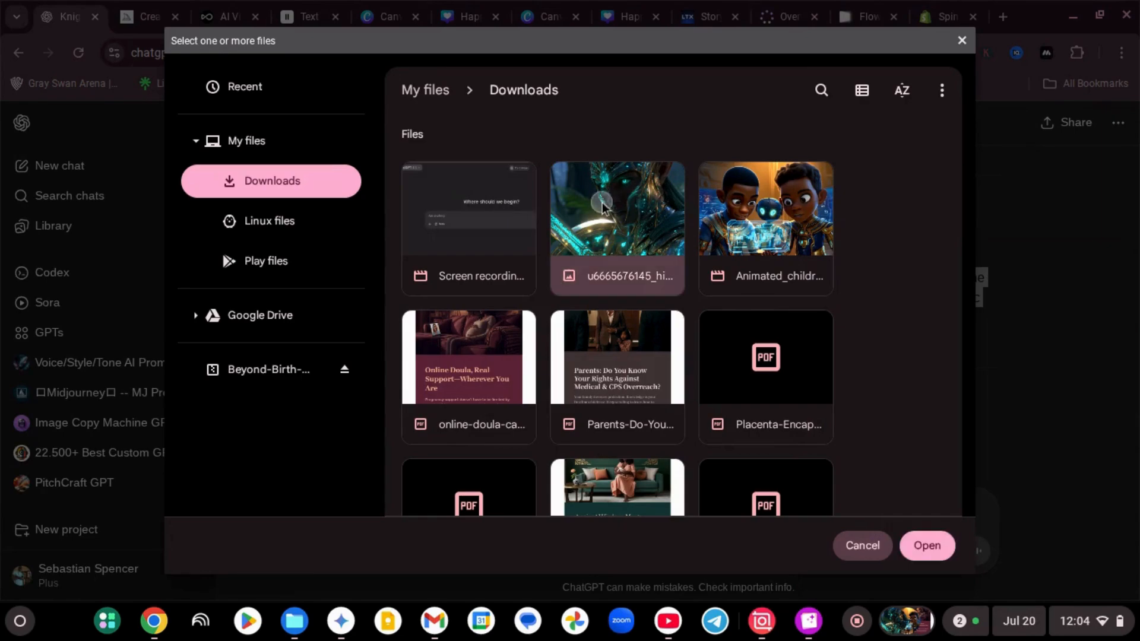
# Send "create a veo3 prompt to send this elf into battle. make it with great detail and a voice that yells " lets take the fight to them""
pyautogui.click(478, 500)
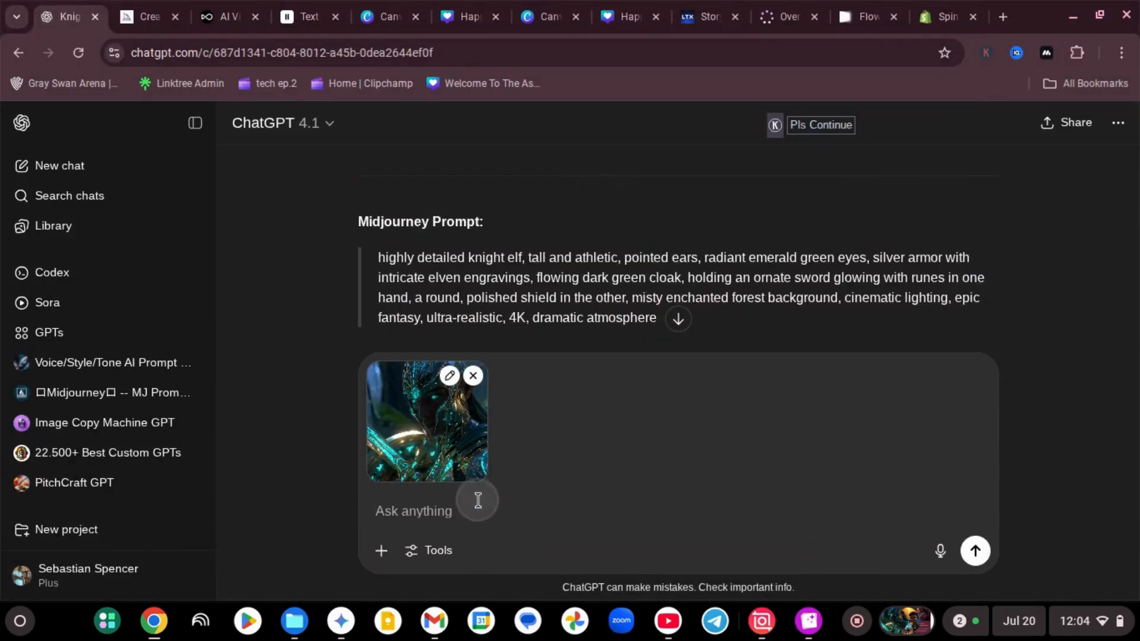
pyautogui.write('create a veo3')
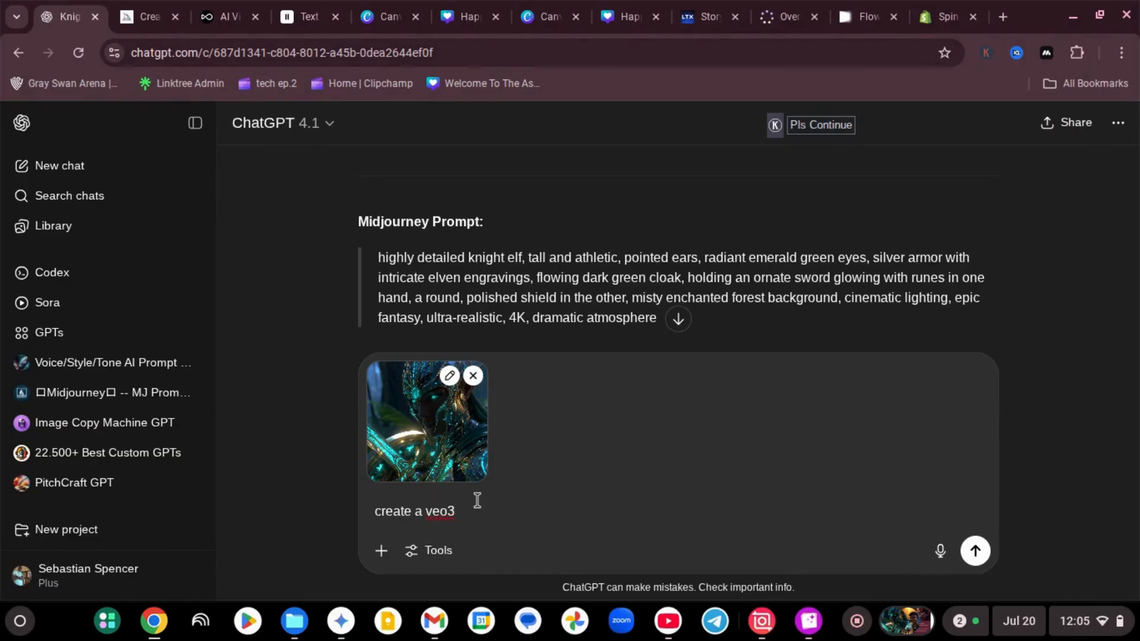
pyautogui.write('prompt to send this elf into battle')
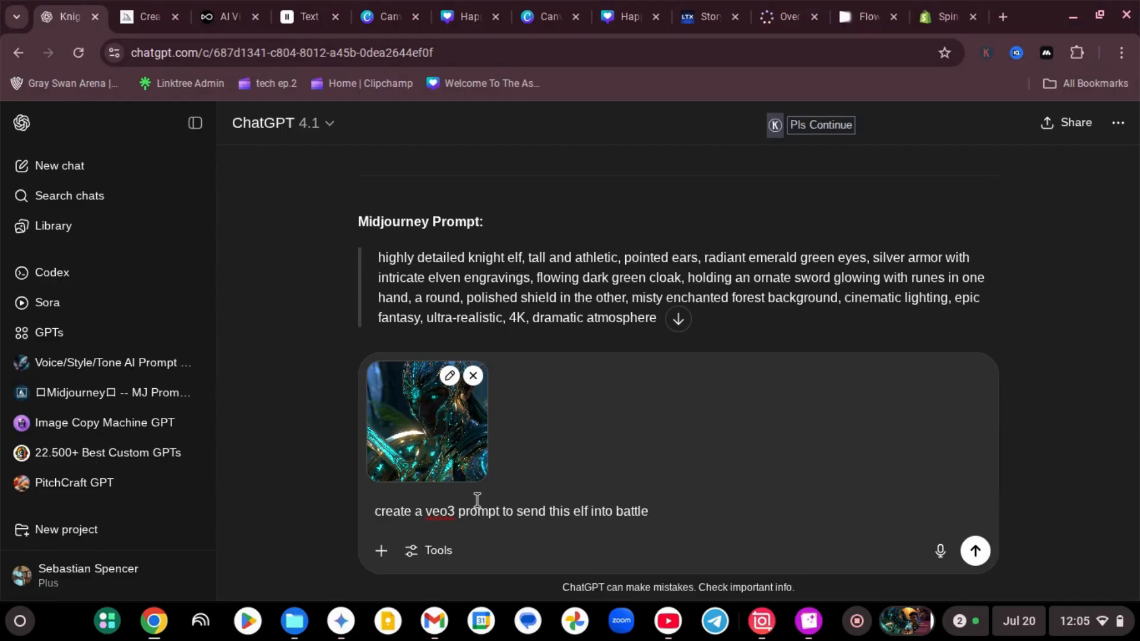
pyautogui.write('make it with great detail and a voice that yells')
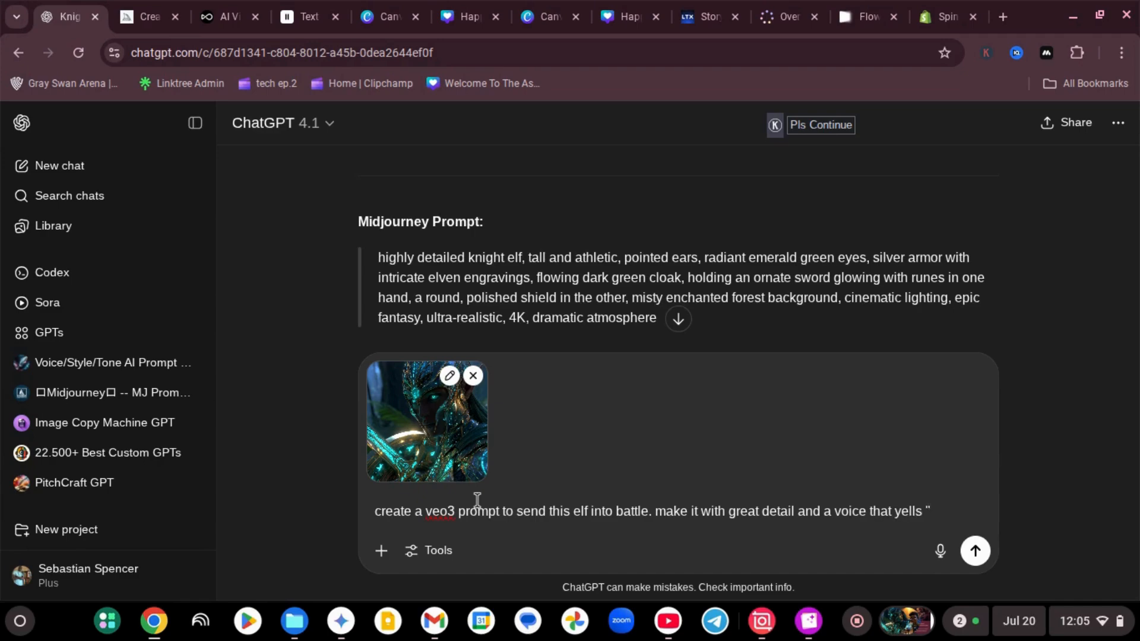
pyautogui.write('ake the fight ')
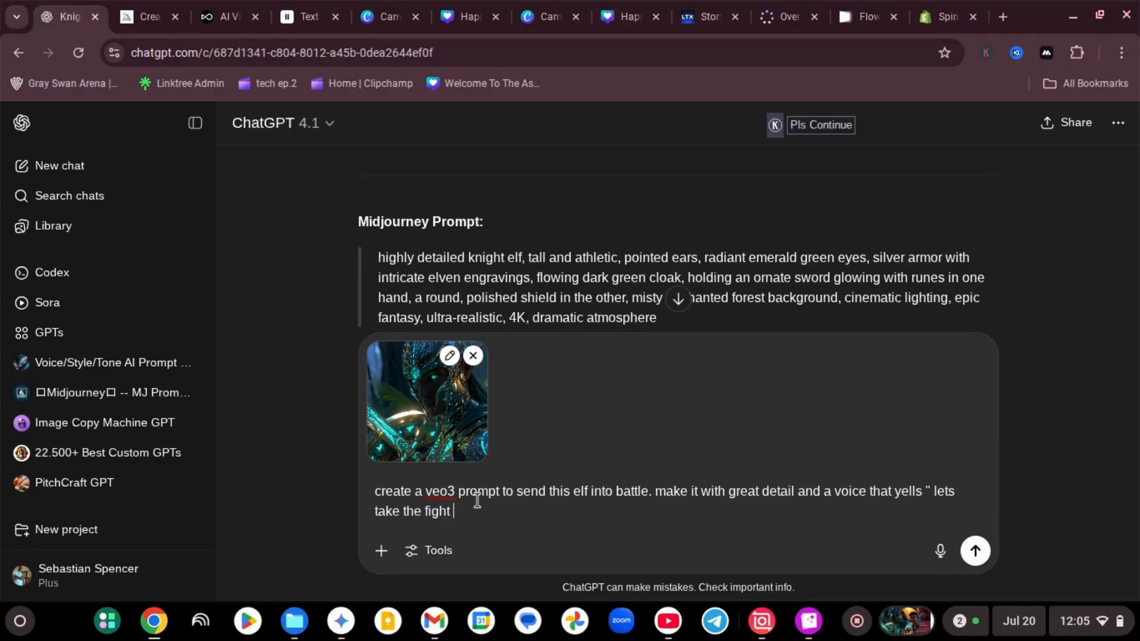
pyautogui.write('to them')
pyautogui.press('Return')
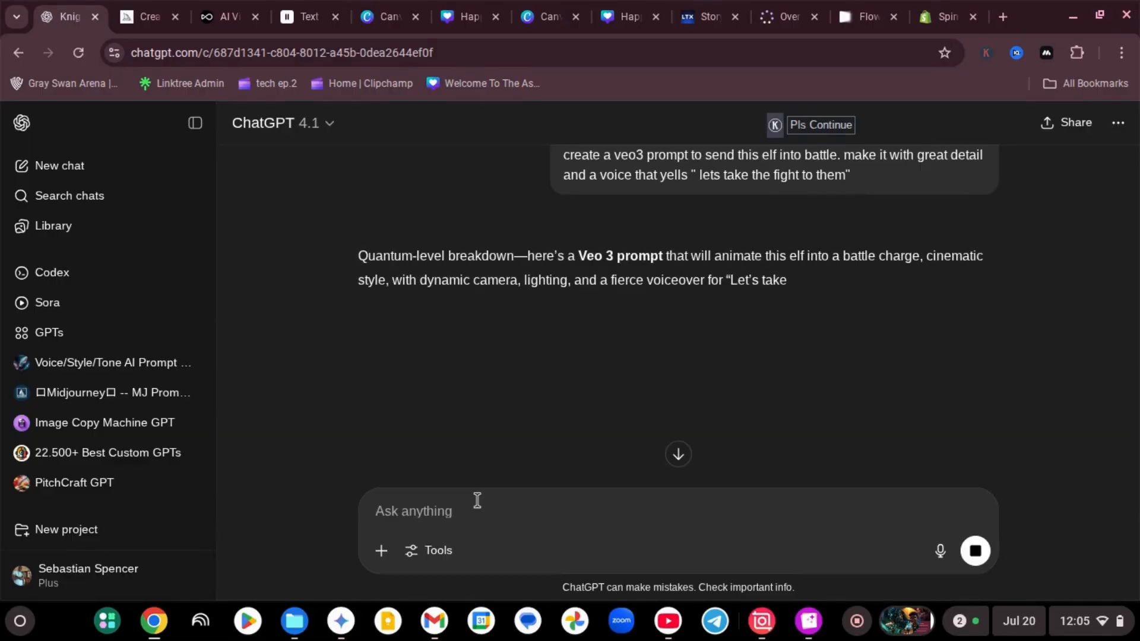
# Copy the full text under "Prompt for Veo 3" from the reply and switch to the Google Flow project
pyautogui.scroll(-3, 450, 316)
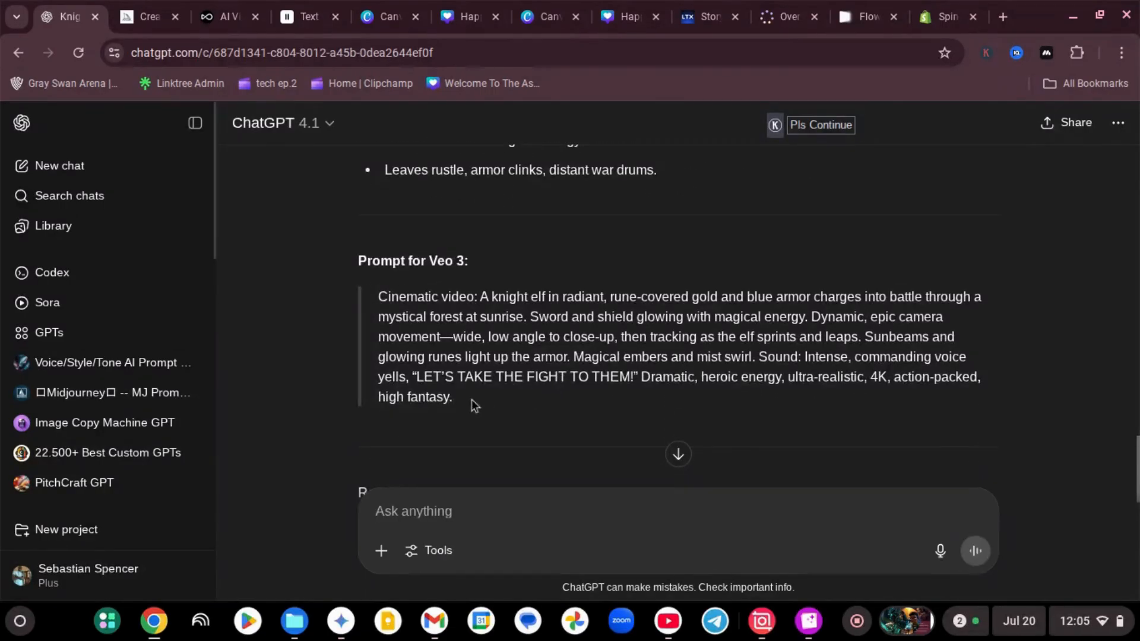
pyautogui.moveTo(473, 402); pyautogui.dragTo(380, 299)
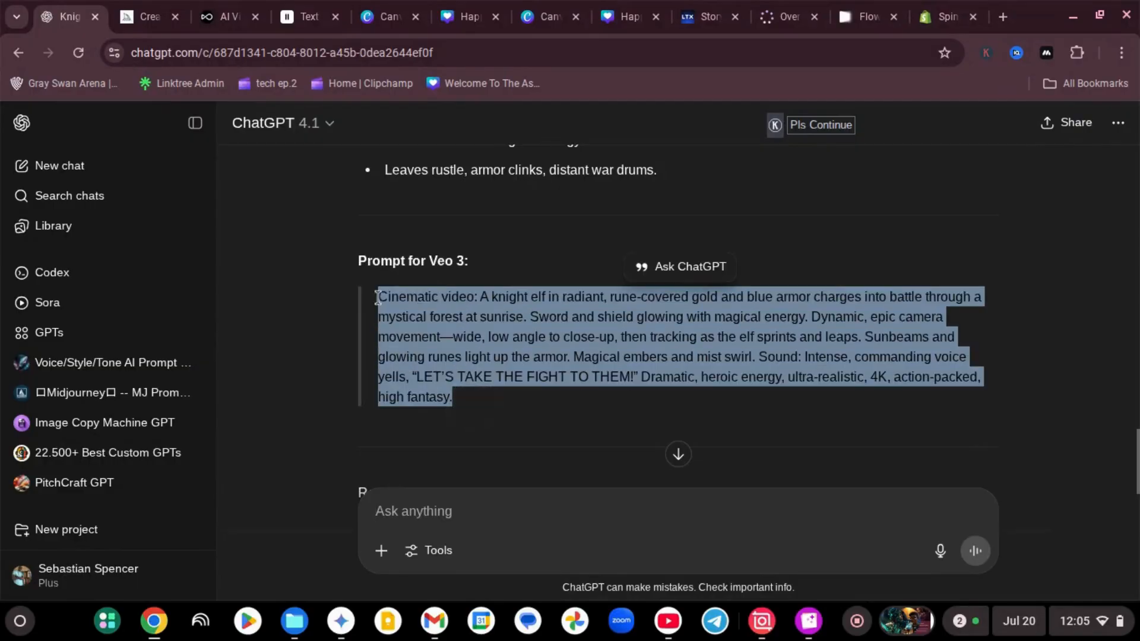
pyautogui.hotkey('ctrl', 'c')
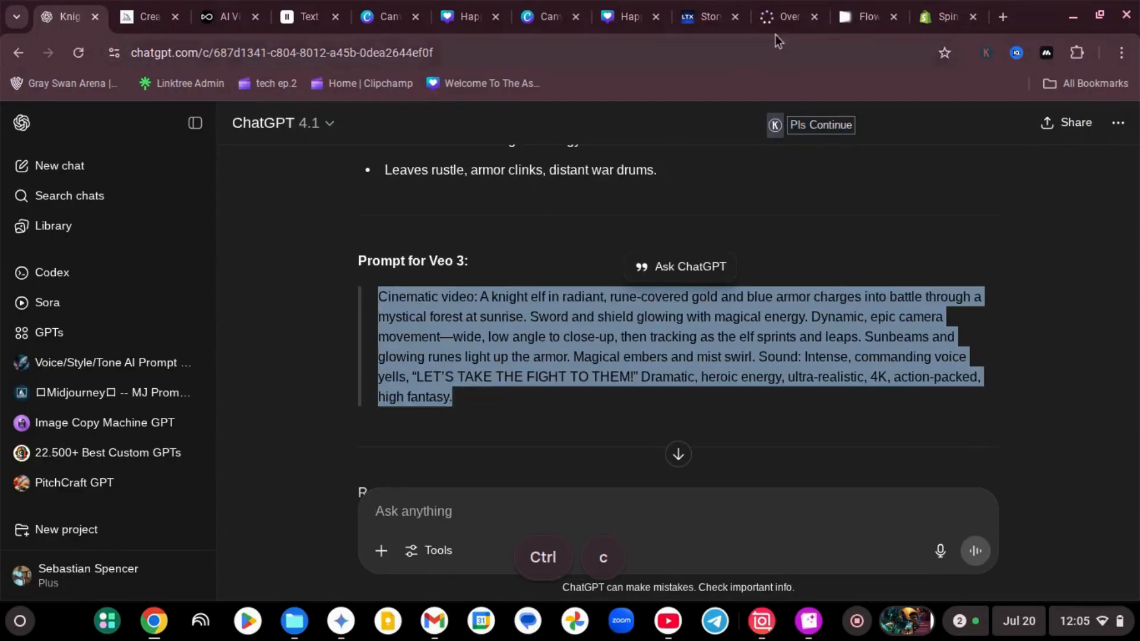
pyautogui.click(867, 17)
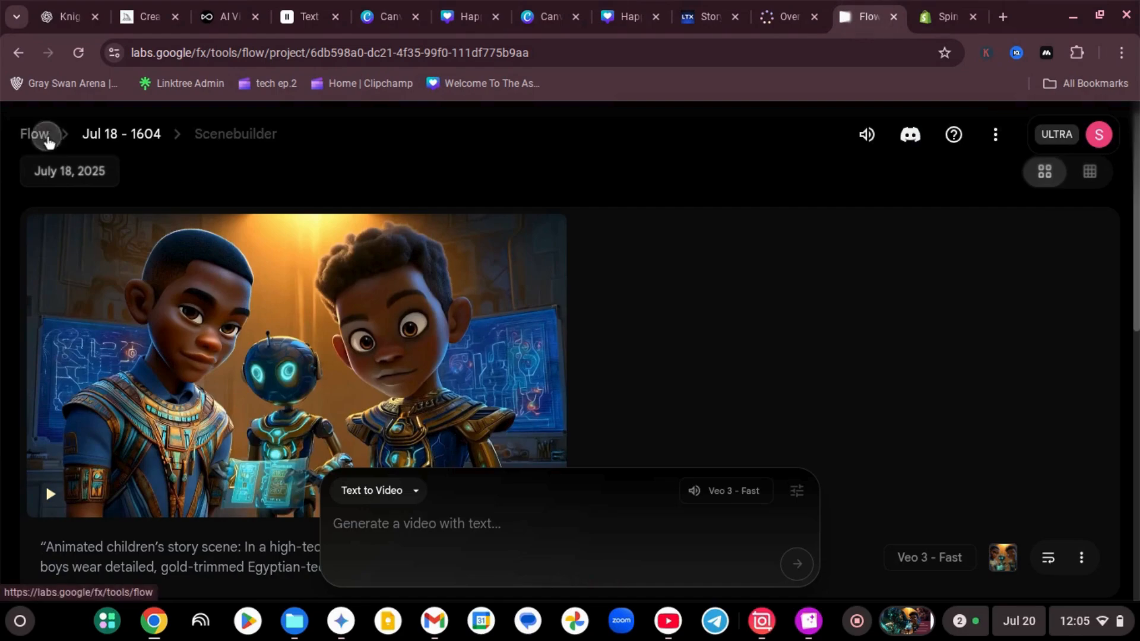
# Create a new Flow project and paste the copied knight elf battle prompt into its text-to-video prompt
pyautogui.click(43, 136)
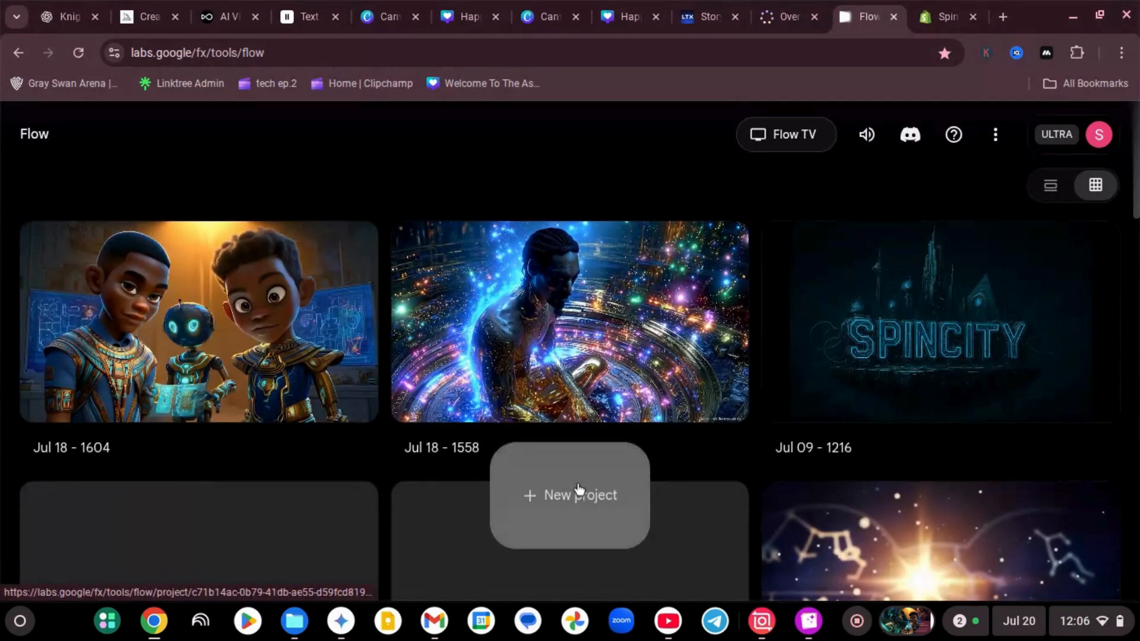
pyautogui.click(578, 490)
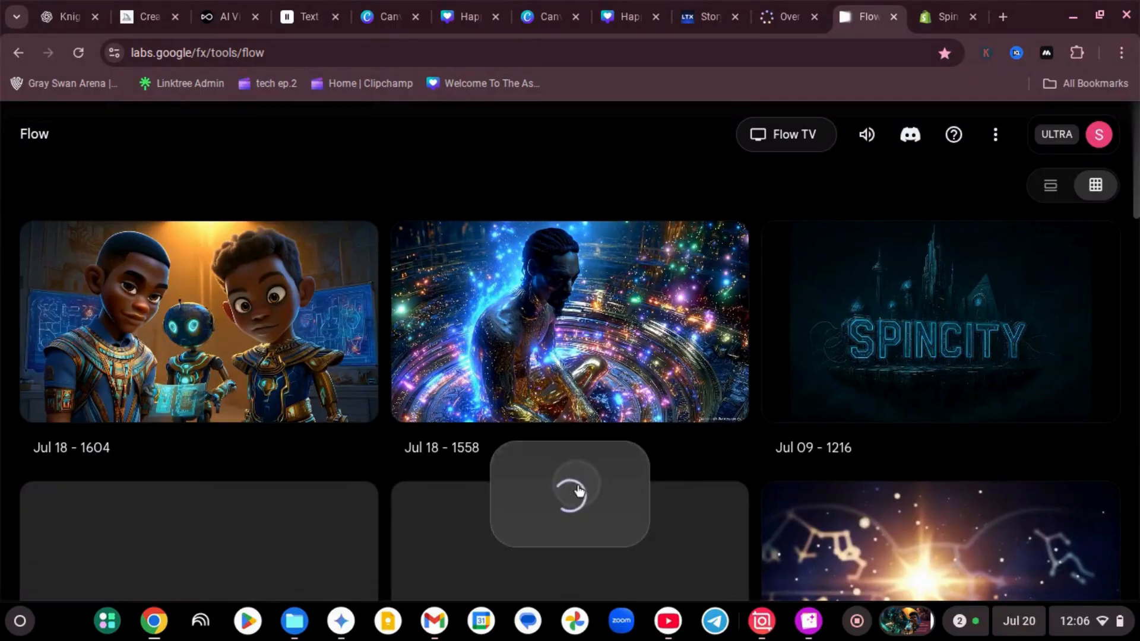
pyautogui.click(478, 534)
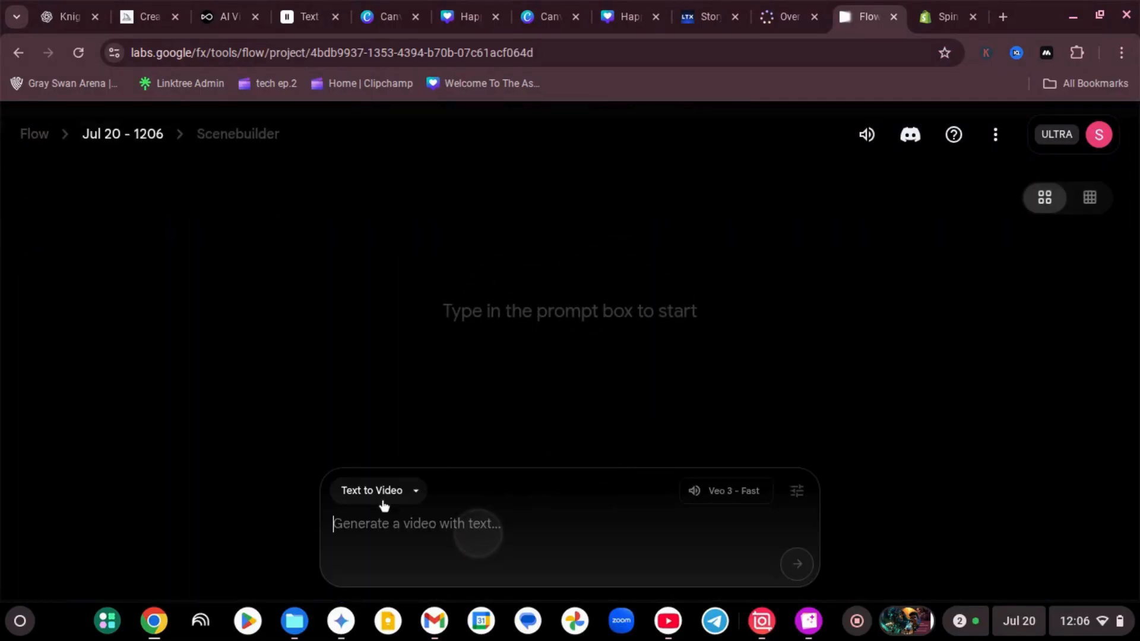
pyautogui.click(428, 540)
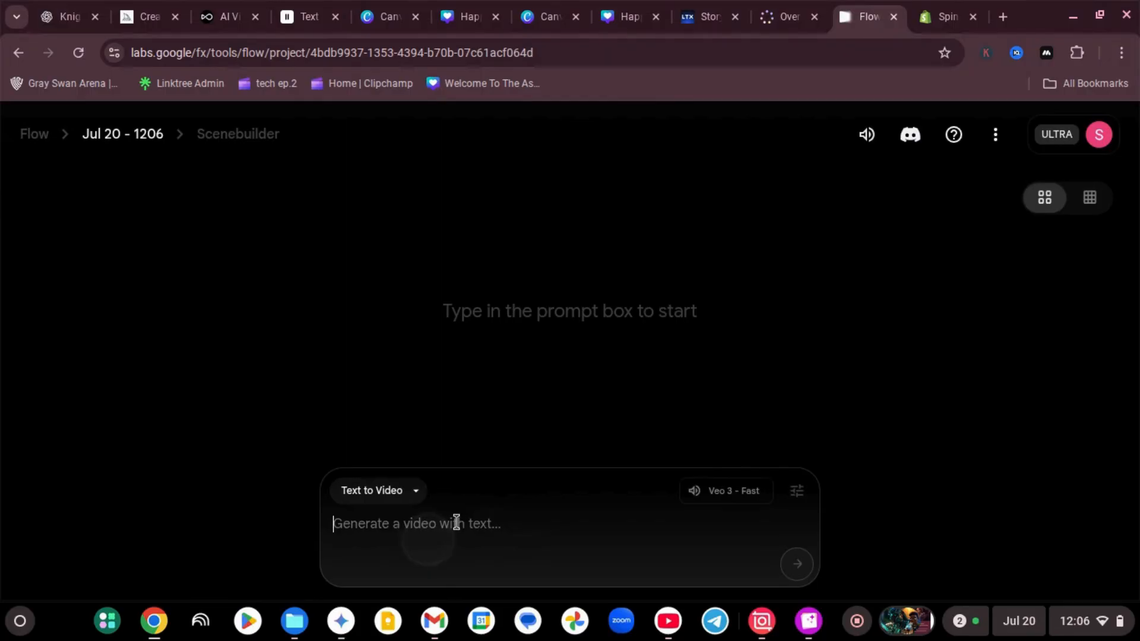
pyautogui.hotkey('ctrl', 'v')
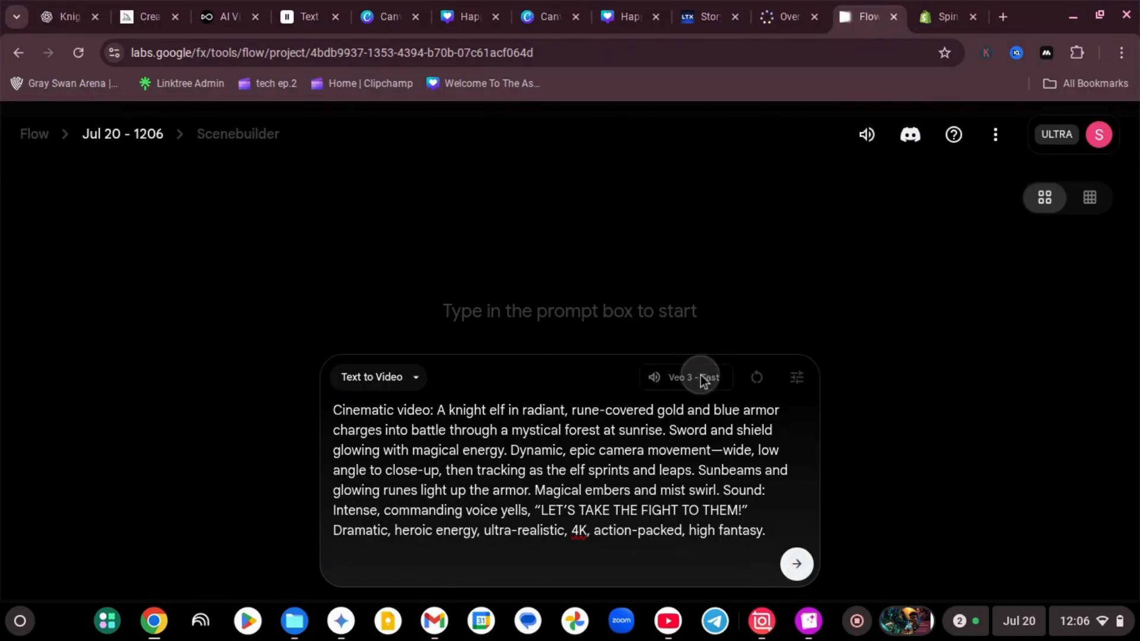
# Set the generation model to Veo 3 - Quality and generate the knight elf video
pyautogui.click(808, 383)
pyautogui.click(646, 298)
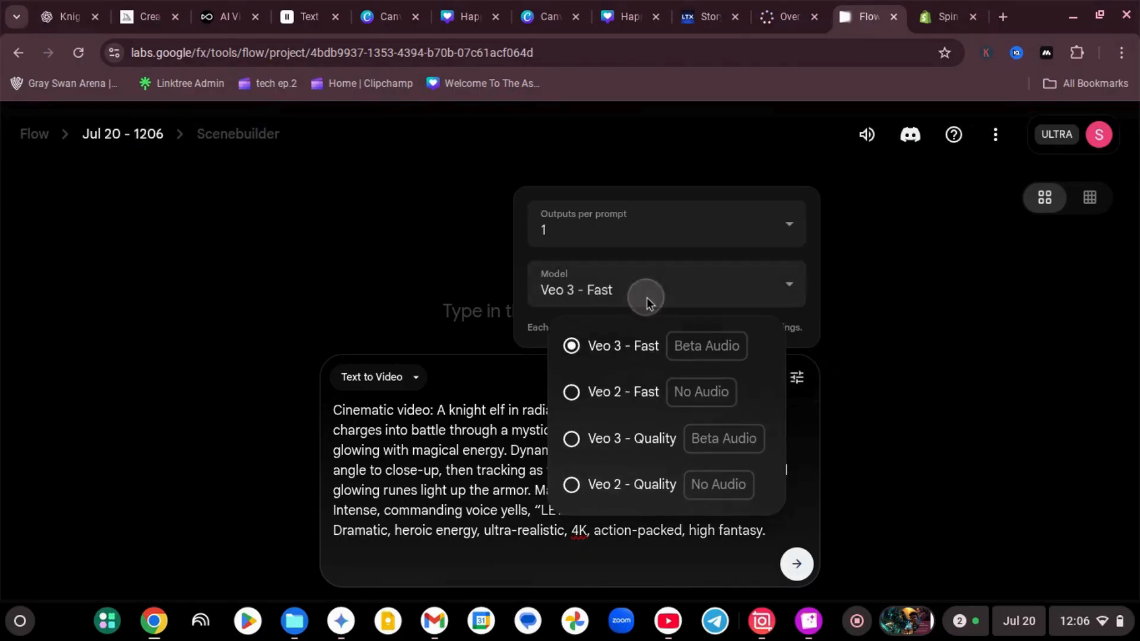
pyautogui.click(659, 442)
pyautogui.click(801, 567)
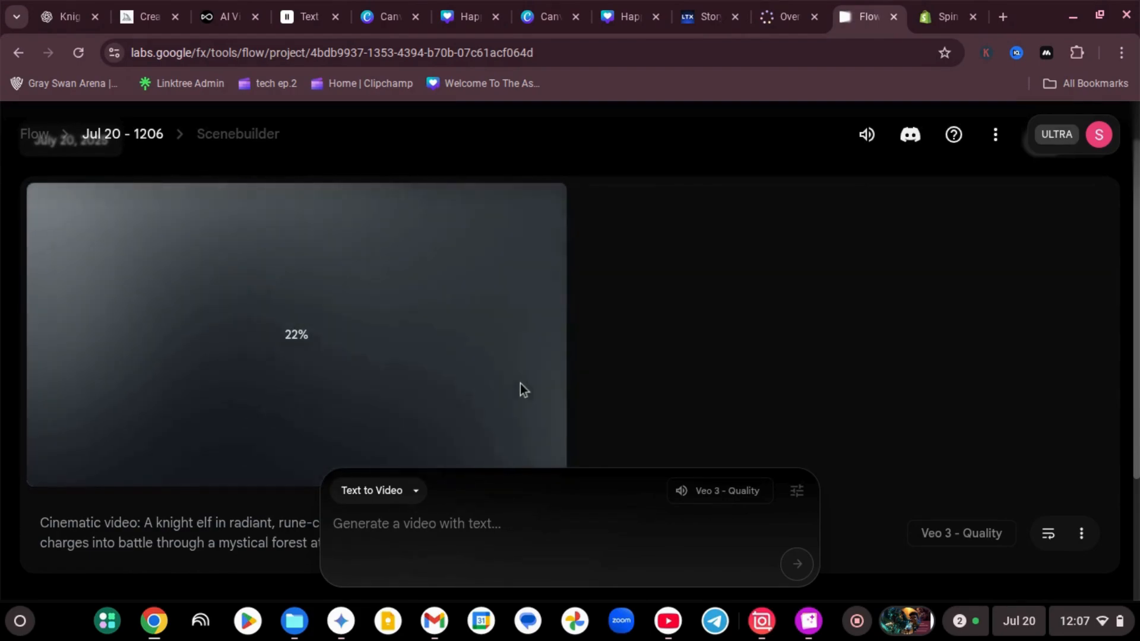
# Switch to ElevenLabs, open the Voice Changer and select The Sorcerer as the voice
pyautogui.click(311, 23)
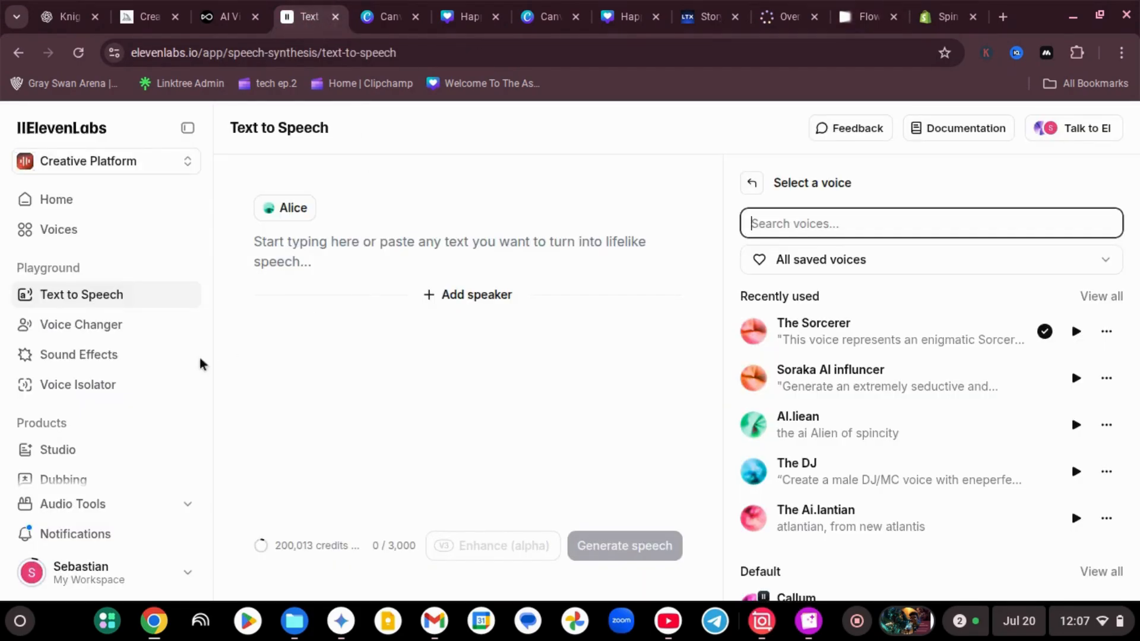
pyautogui.click(89, 330)
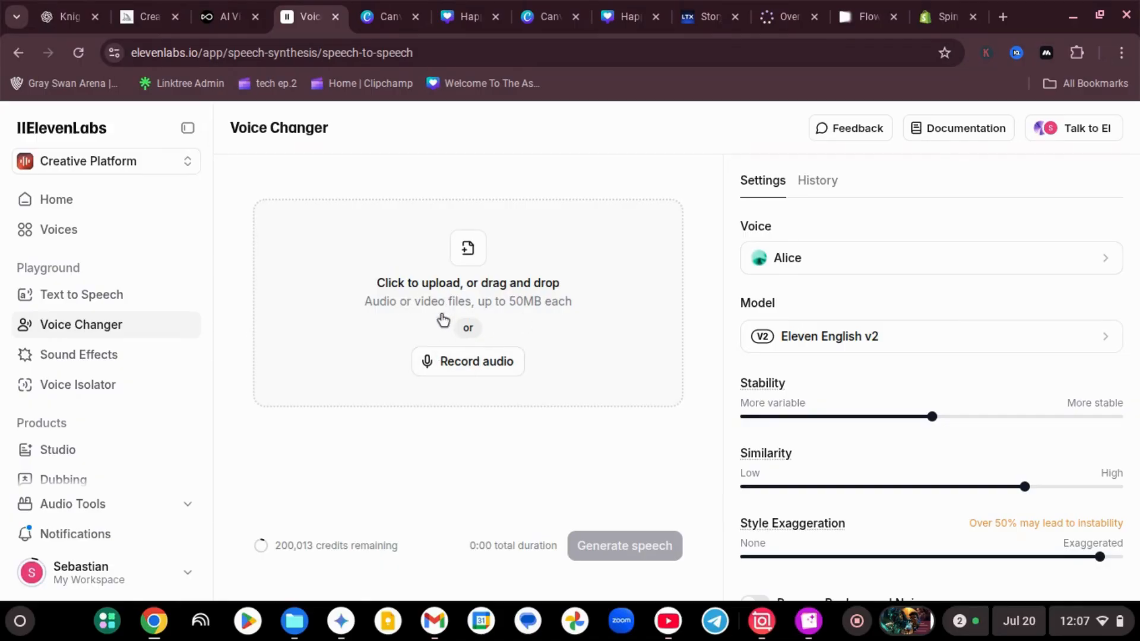
pyautogui.click(790, 272)
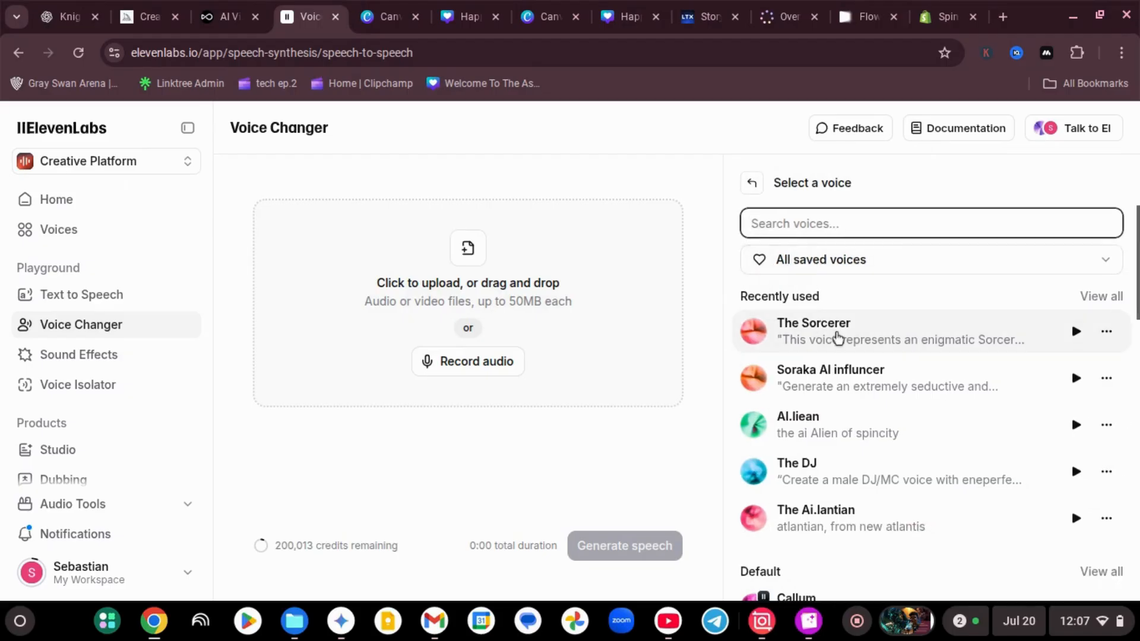
pyautogui.click(764, 332)
# Reopen the Voice Changer's voice selection and look through the recently used and default voices
pyautogui.click(840, 265)
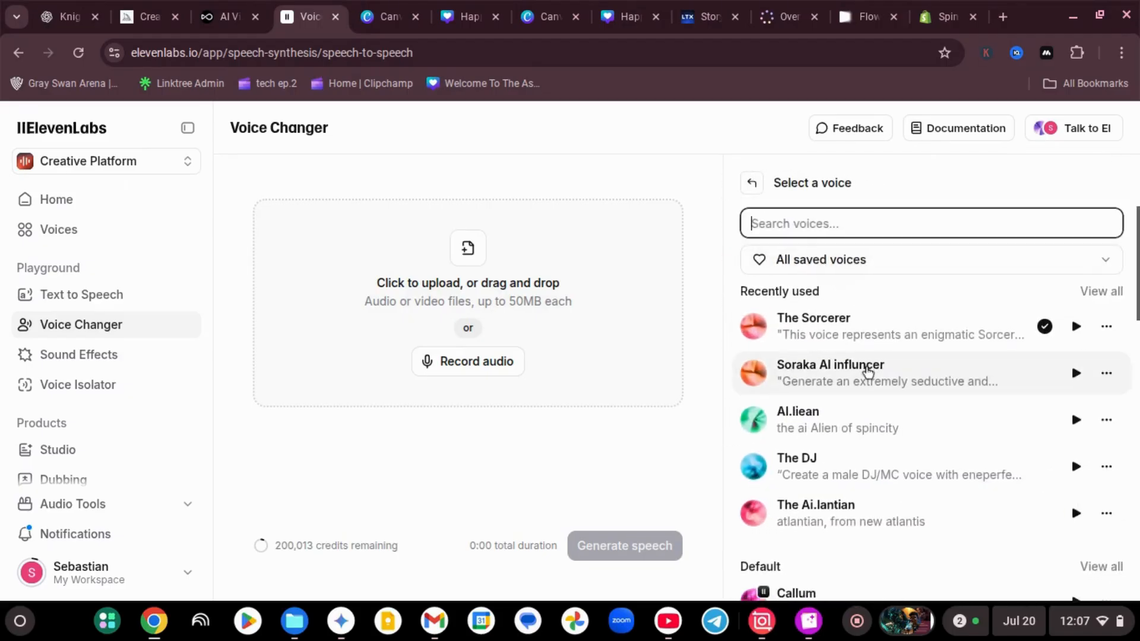
pyautogui.scroll(-3, 862, 359)
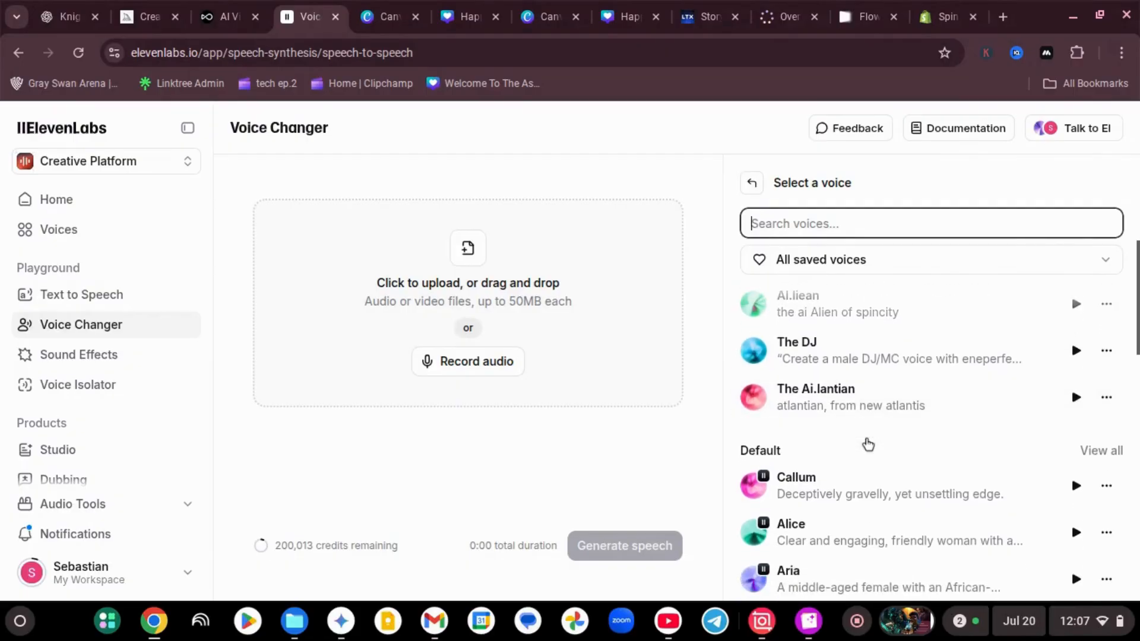
pyautogui.scroll(3, 837, 389)
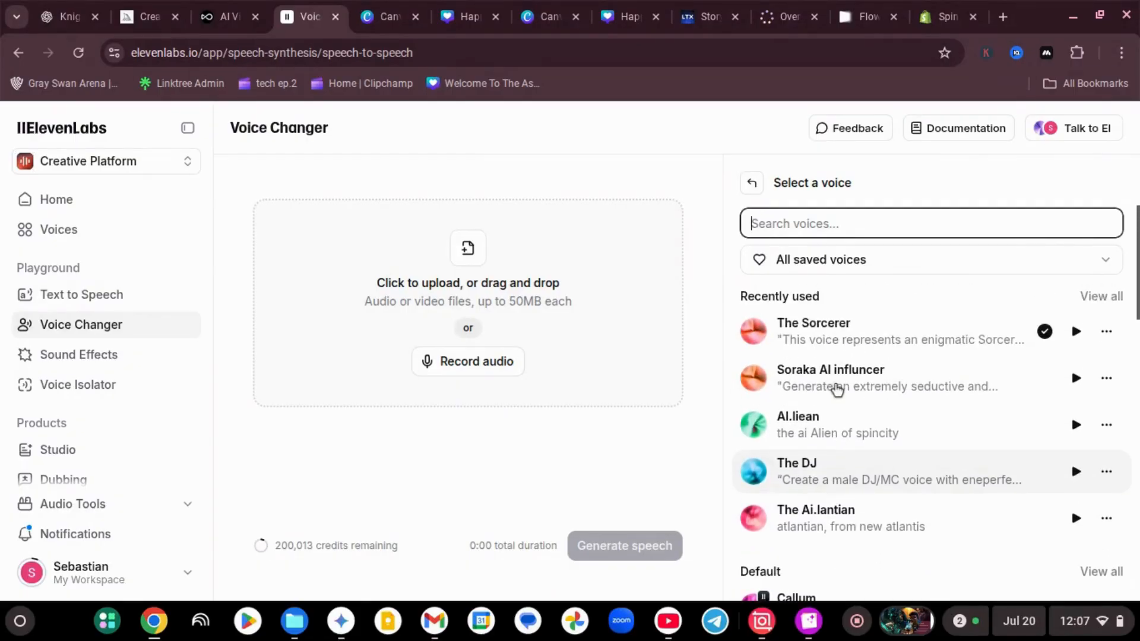
pyautogui.scroll(-10, 838, 388)
pyautogui.scroll(3, 842, 396)
pyautogui.scroll(1, 837, 389)
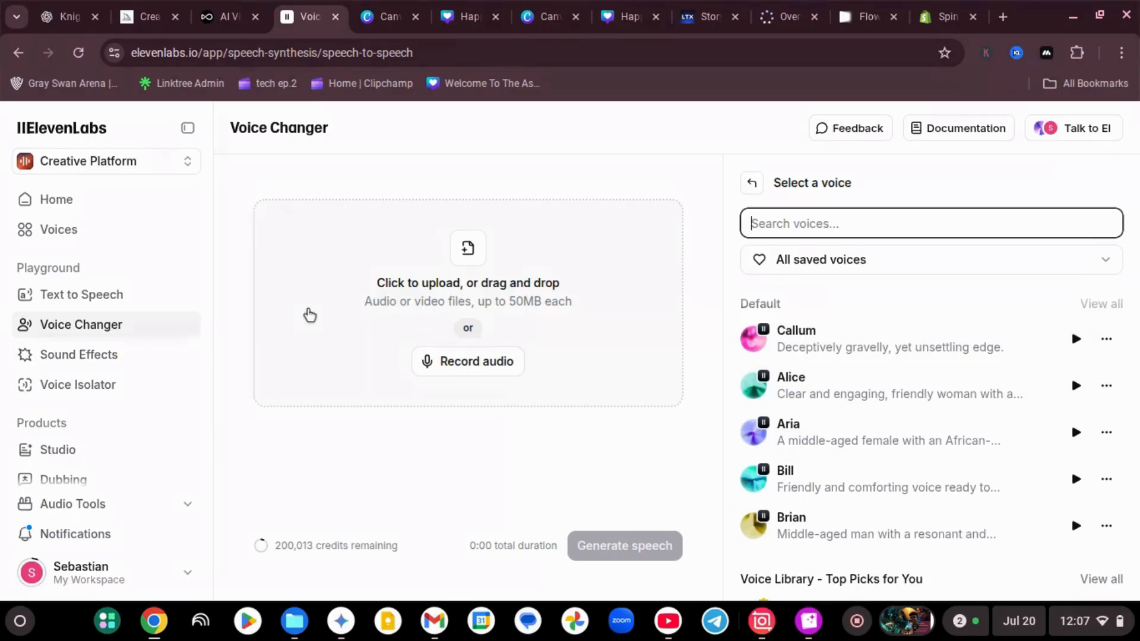
# Return to the Flow project and play the generated knight elf video with the system volume raised to maximum
pyautogui.click(869, 17)
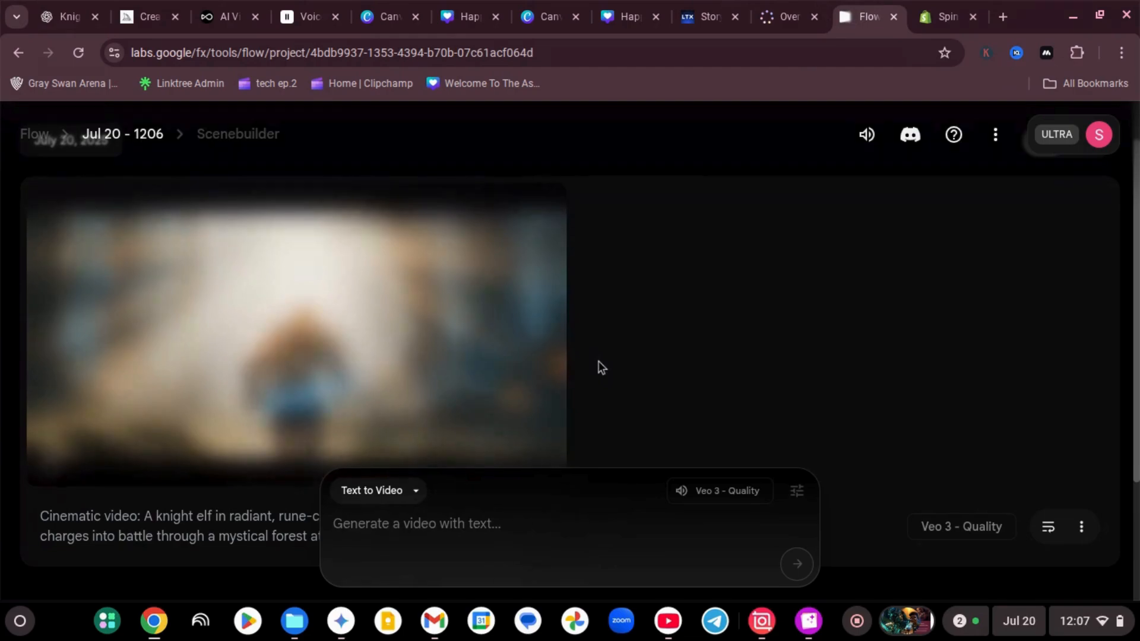
pyautogui.moveTo(43, 471)
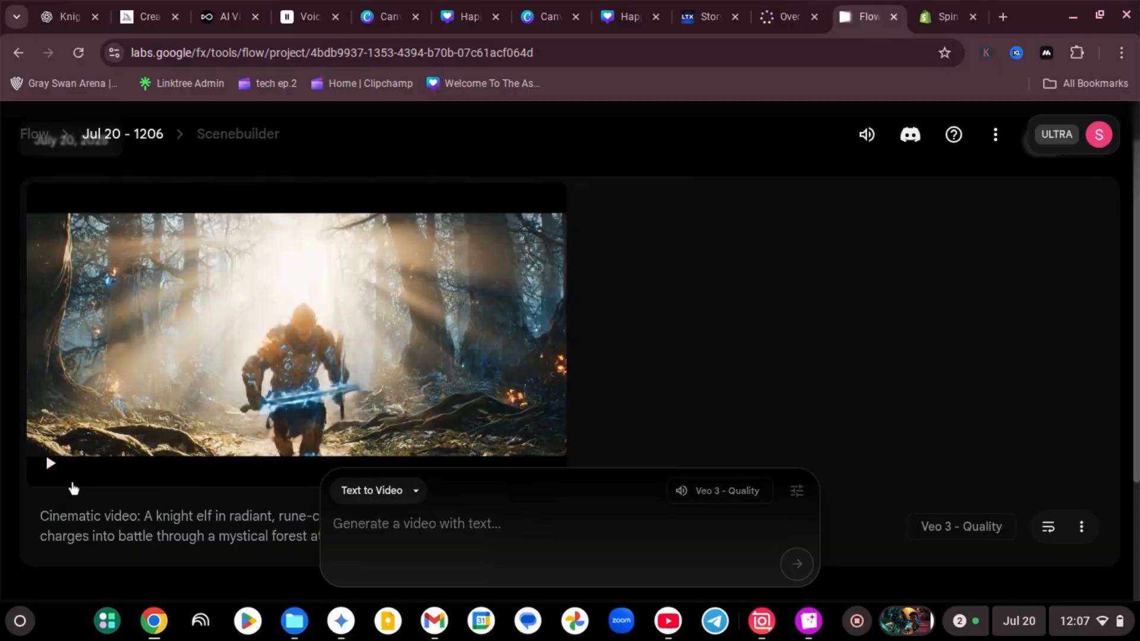
pyautogui.click(50, 464)
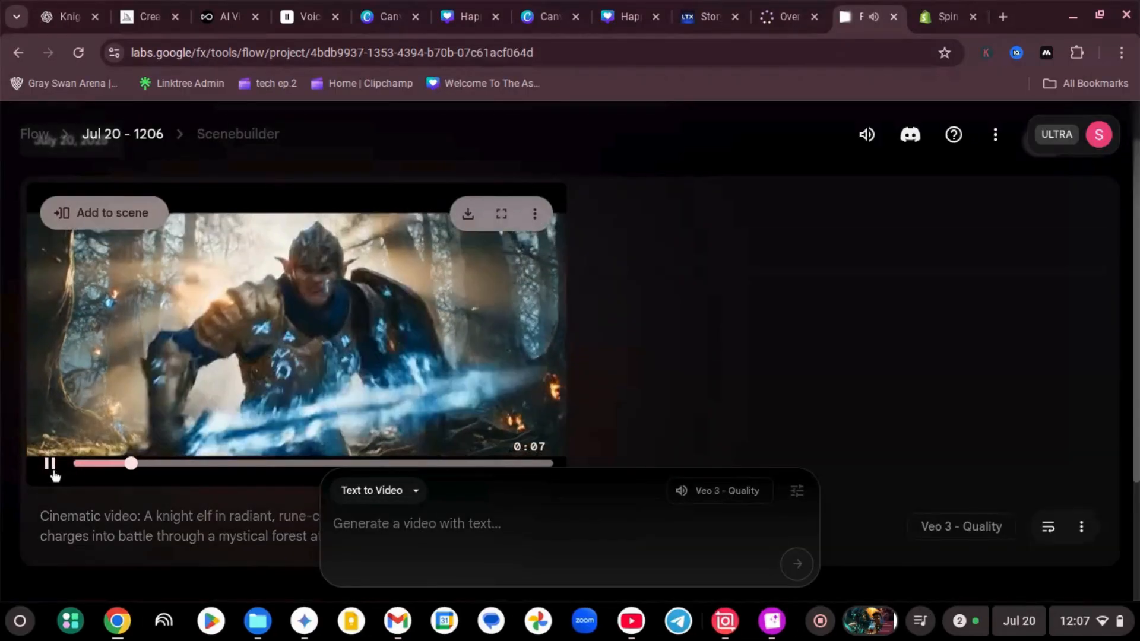
pyautogui.press('XF86AudioRaiseVolume')
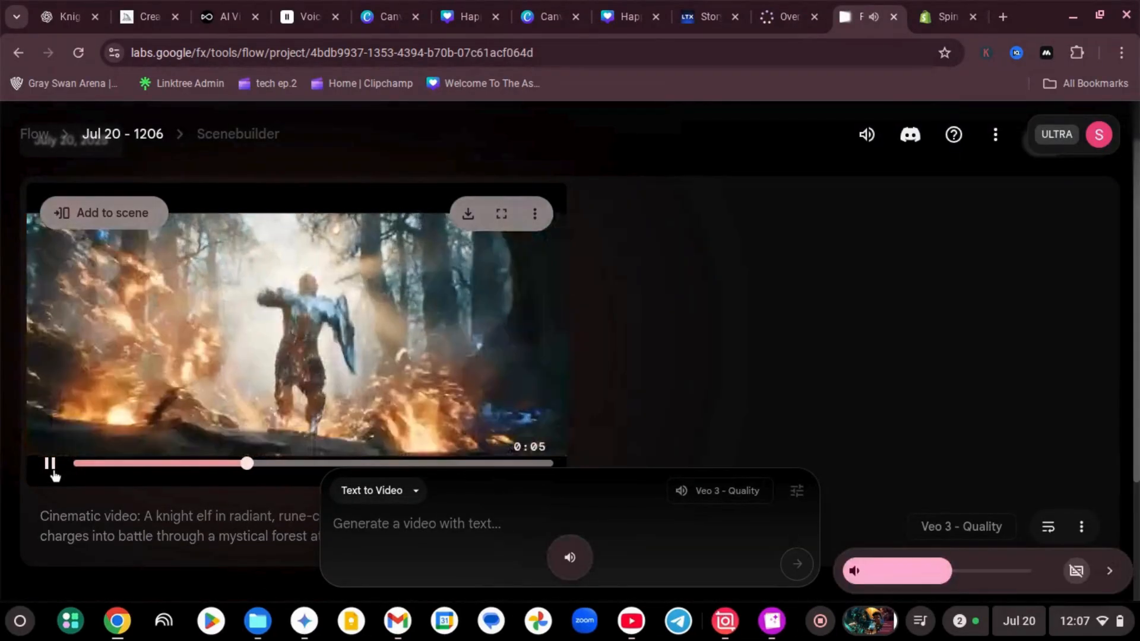
pyautogui.press('XF86AudioRaiseVolume')
pyautogui.press('XF86AudioRaiseVolume')
pyautogui.press('XF86AudioRaiseVolume')
pyautogui.press('XF86AudioRaiseVolume')
pyautogui.press('XF86AudioRaiseVolume')
pyautogui.press('XF86AudioRaiseVolume')
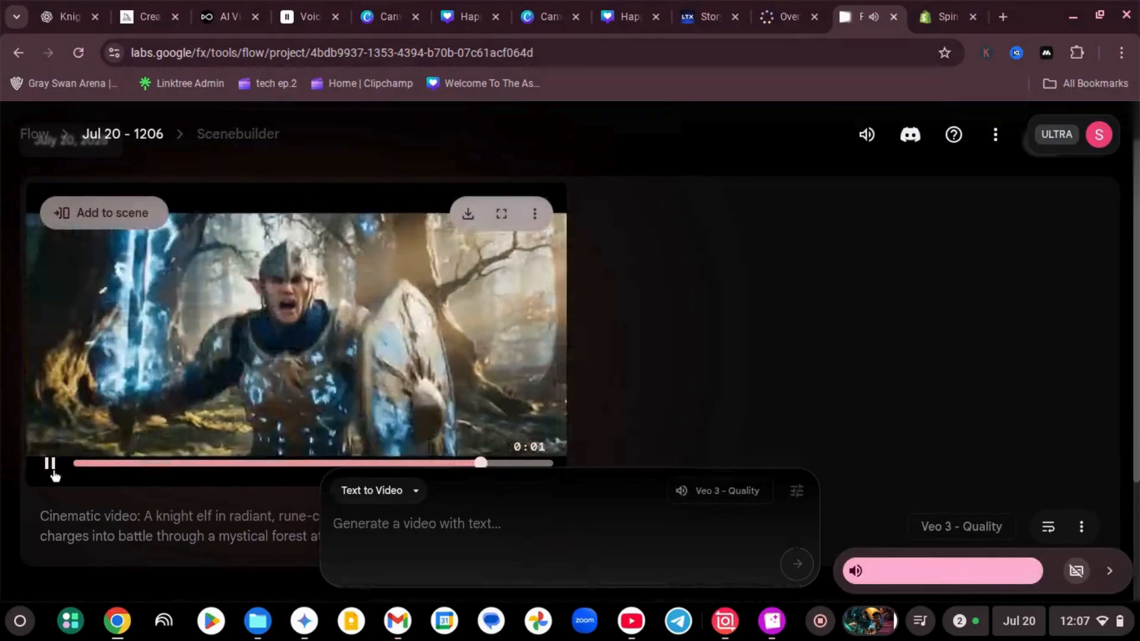
# Switch the generation mode to Frames to Video and upload the knight elf image from Downloads as the first frame, keeping the default crop
pyautogui.click(383, 492)
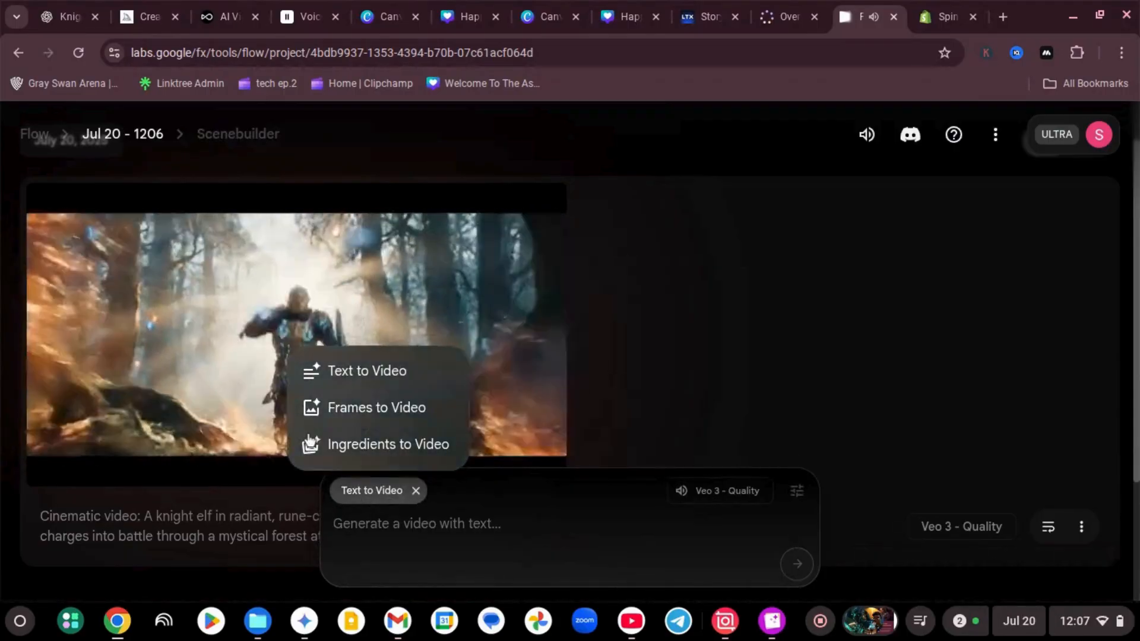
pyautogui.click(355, 406)
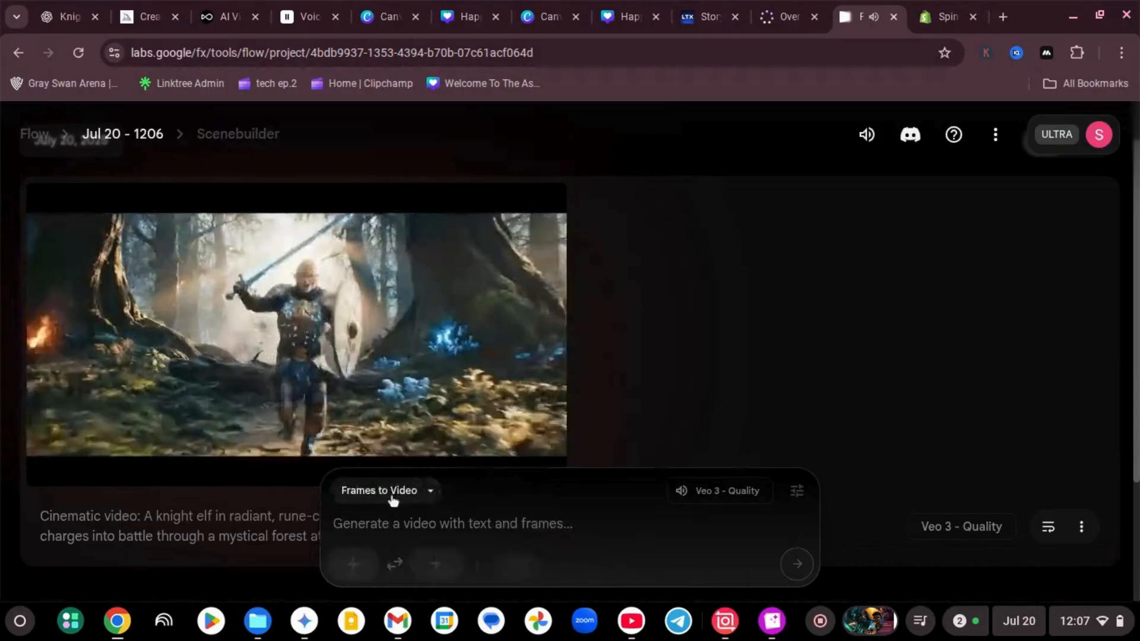
pyautogui.click(355, 564)
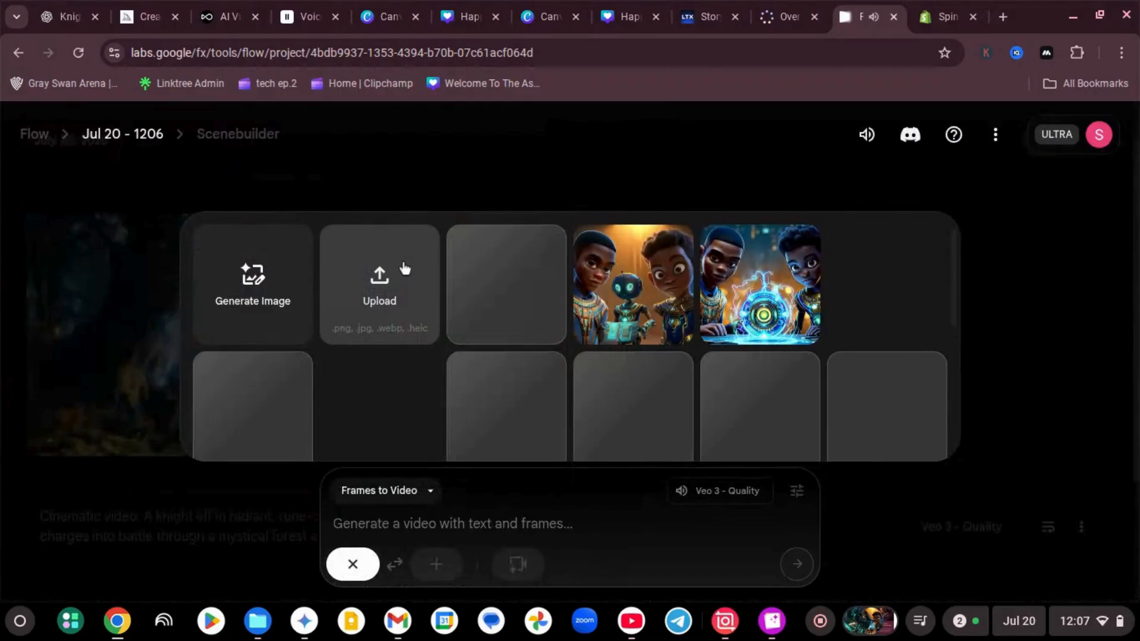
pyautogui.click(405, 269)
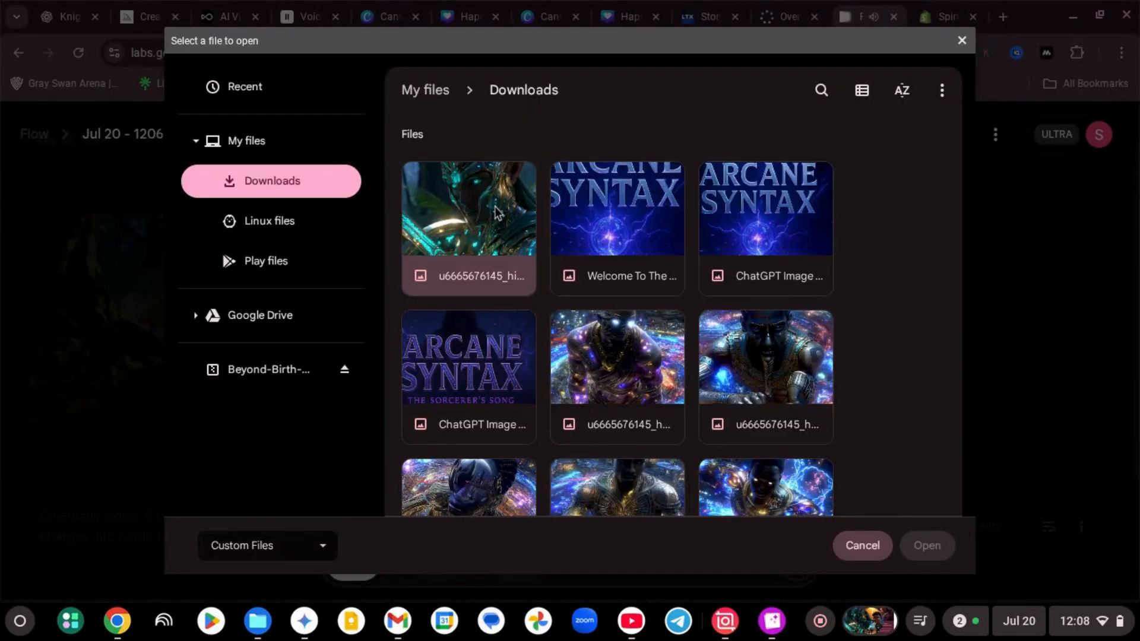
pyautogui.doubleClick(498, 212)
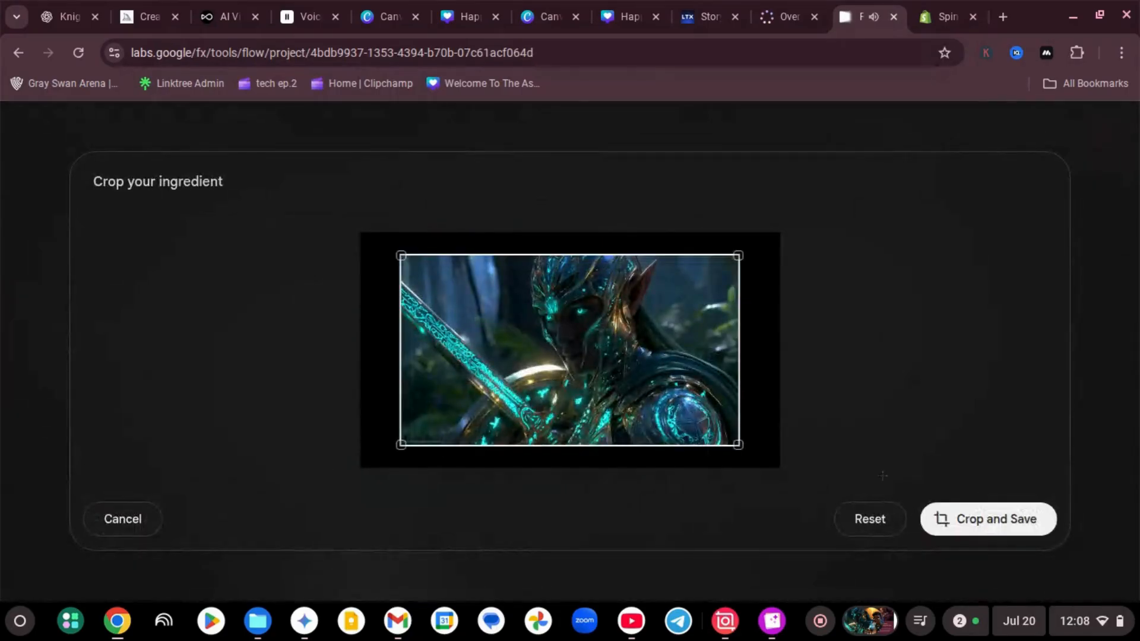
pyautogui.click(959, 514)
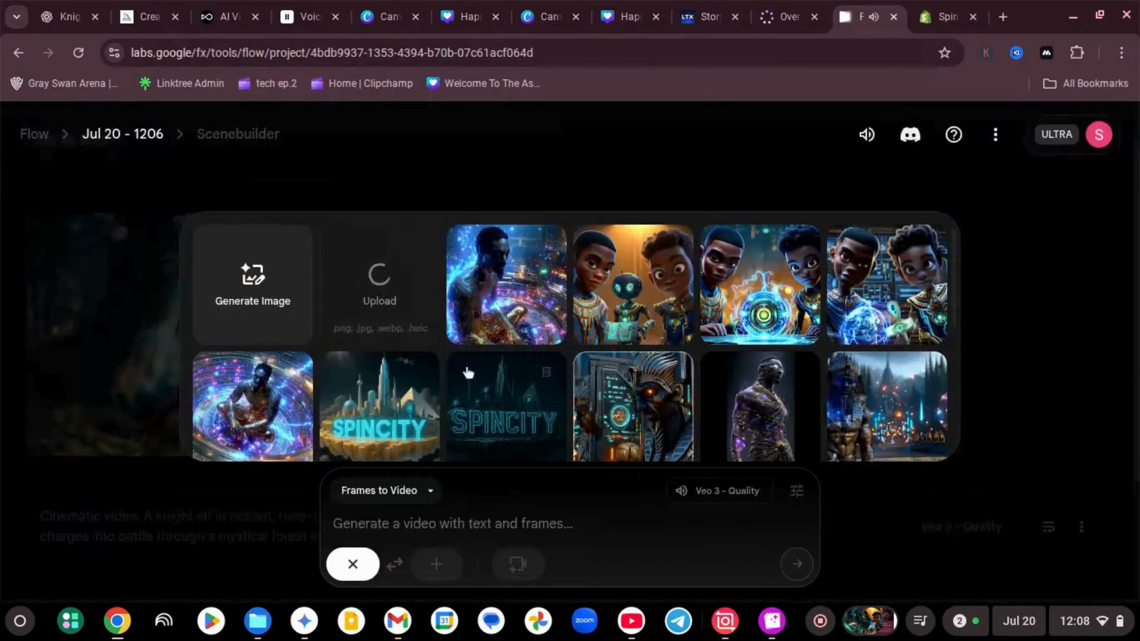
pyautogui.click(106, 494)
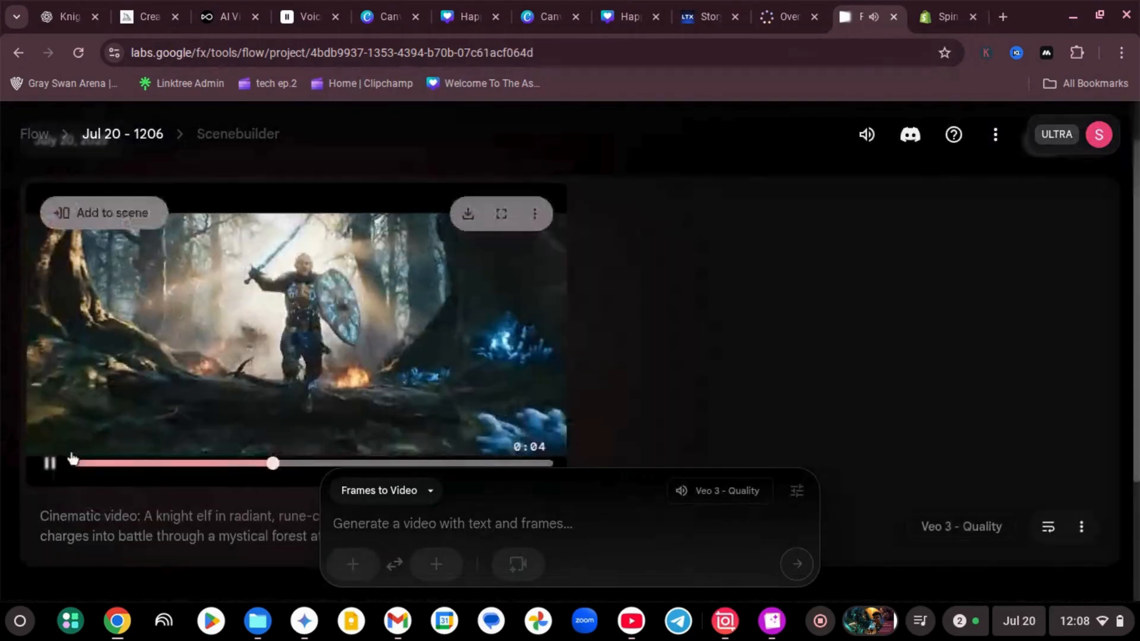
# Pause the first clip and generate a Frames to Video clip from the uploaded elf frame with the same copied battle prompt
pyautogui.click(50, 466)
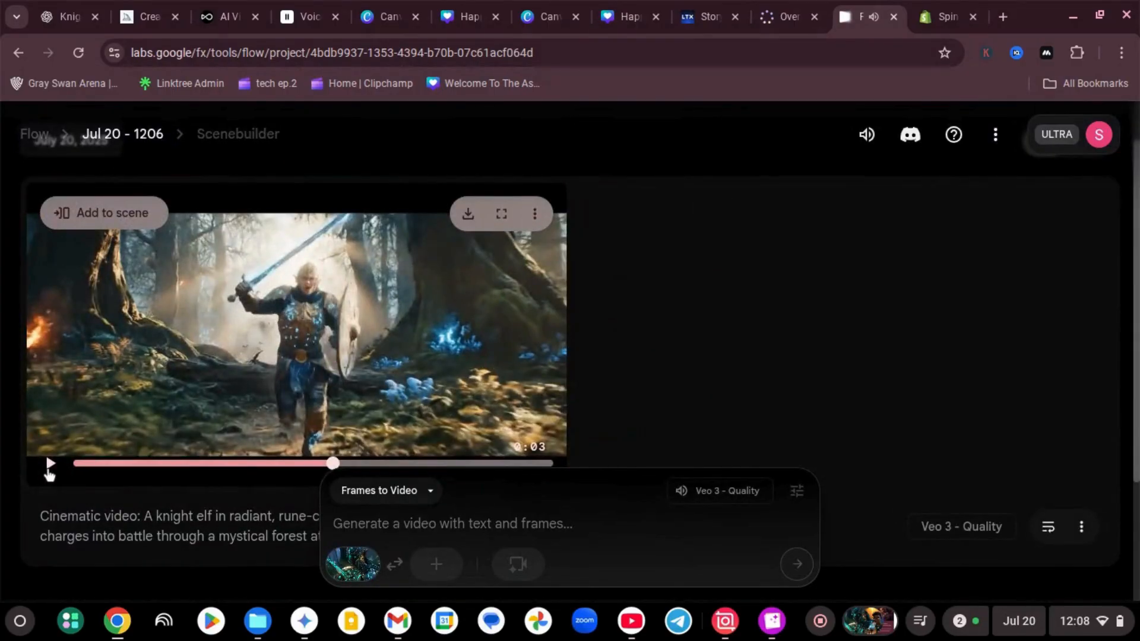
pyautogui.click(50, 464)
pyautogui.click(49, 466)
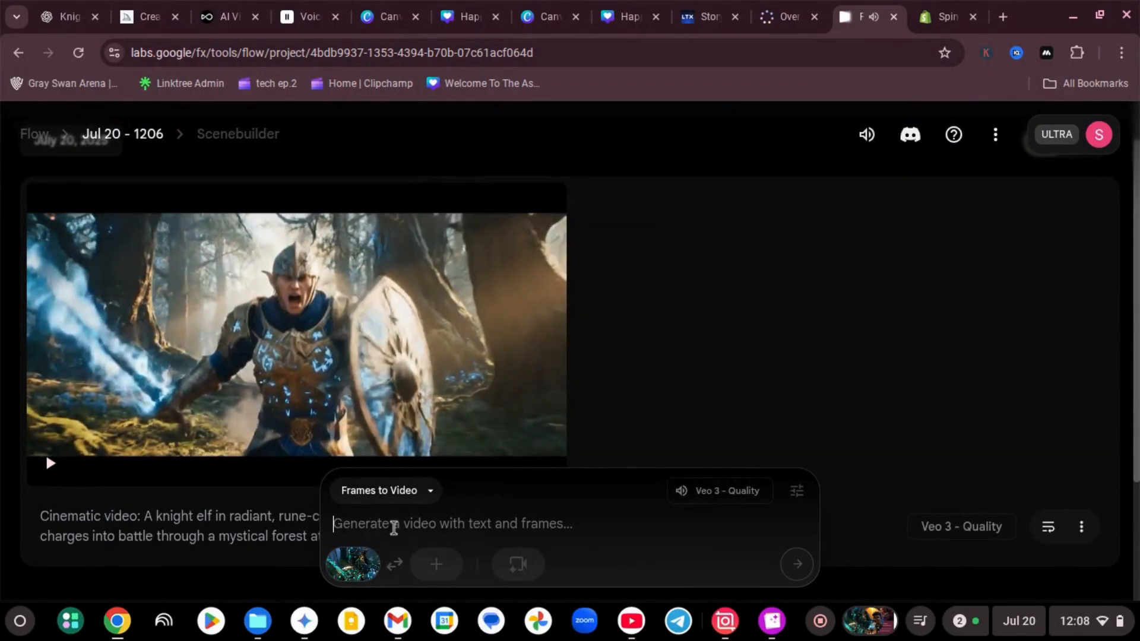
pyautogui.write('Cinematic video: A knight elf in radiant, rune-covered gold and blue armor charges into battle through a mystical forest at sunrise. Sword and shield glowing with magical energy. Dynamic, epic camera movement—wide, low angle to close-up, then tracking as the elf sprints and leaps. Sunbeams and glowing runes light up the armor. Magical embers and mist swirl. Sound: Intense, commanding voice yells, "LET’S TAKE THE FIGHT TO THEM!" Dramatic, heroic energy, ultra-realistic, 4K, action-packed, high fantasy.')
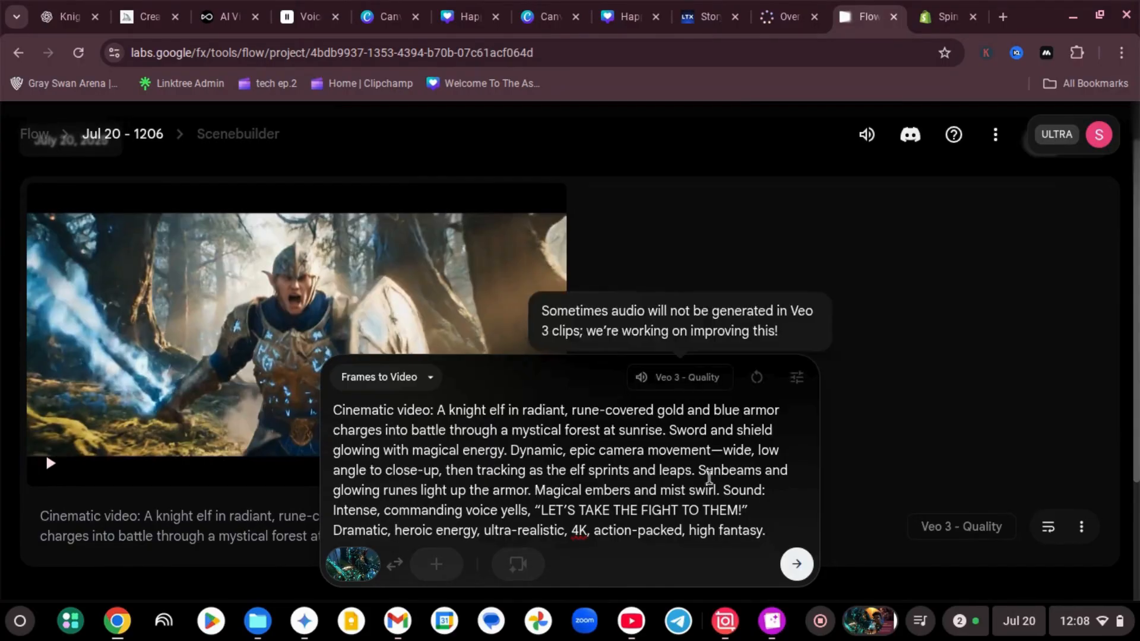
pyautogui.click(794, 566)
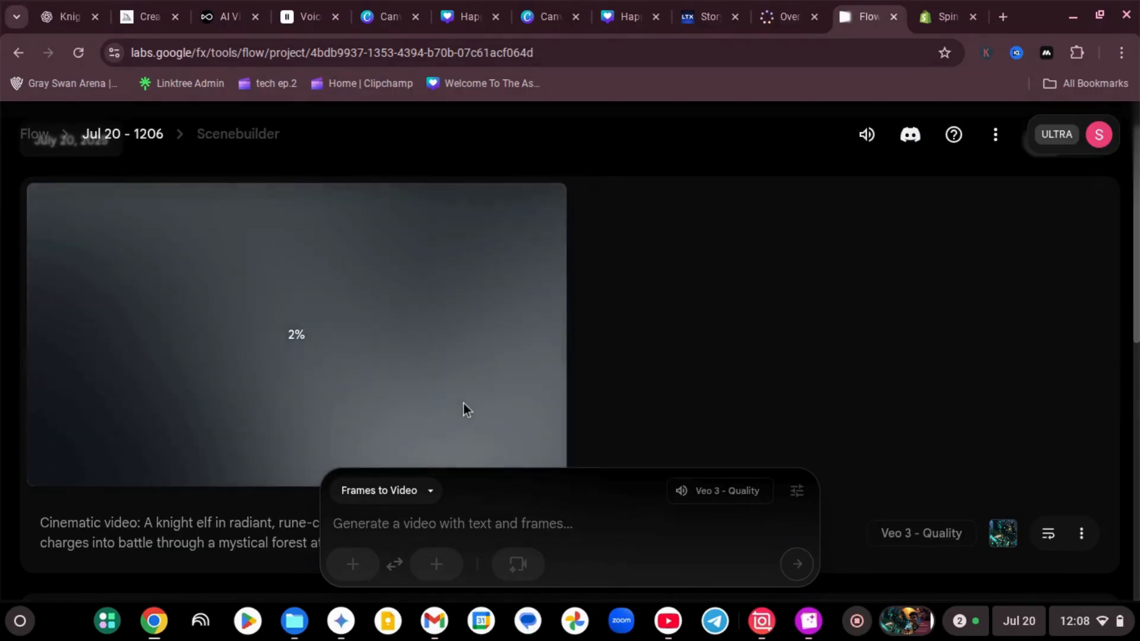
# Download the first generated knight elf video and switch back to the ElevenLabs Voice Changer
pyautogui.scroll(-4, 463, 405)
pyautogui.scroll(-5, 463, 402)
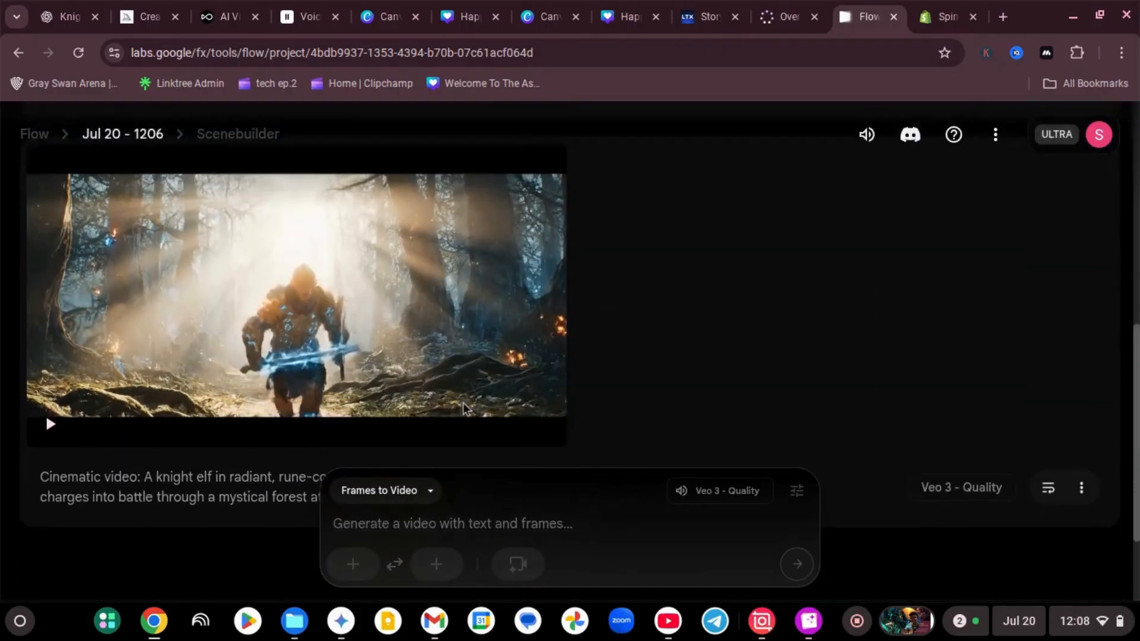
pyautogui.scroll(8, 463, 403)
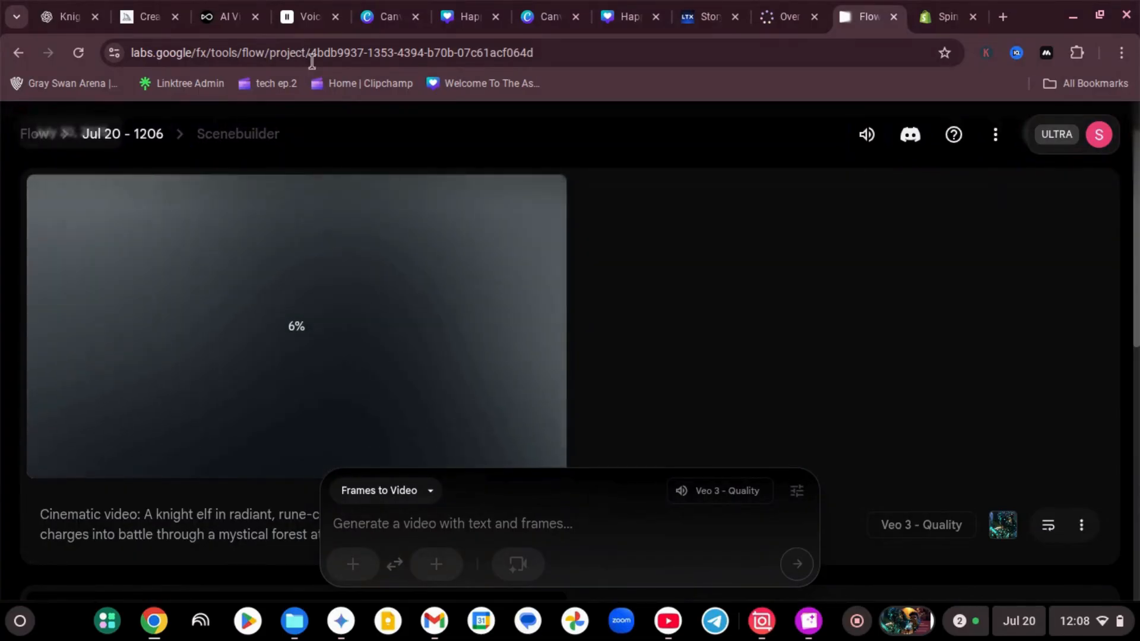
pyautogui.scroll(-4, 373, 234)
pyautogui.scroll(-4, 373, 234)
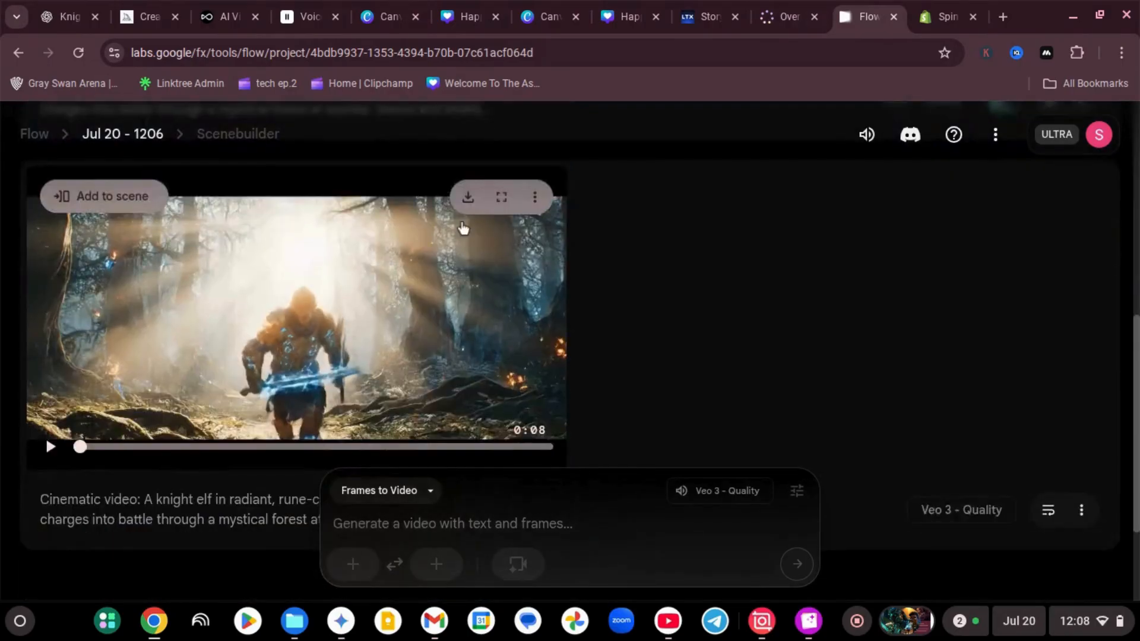
pyautogui.click(468, 197)
pyautogui.click(412, 274)
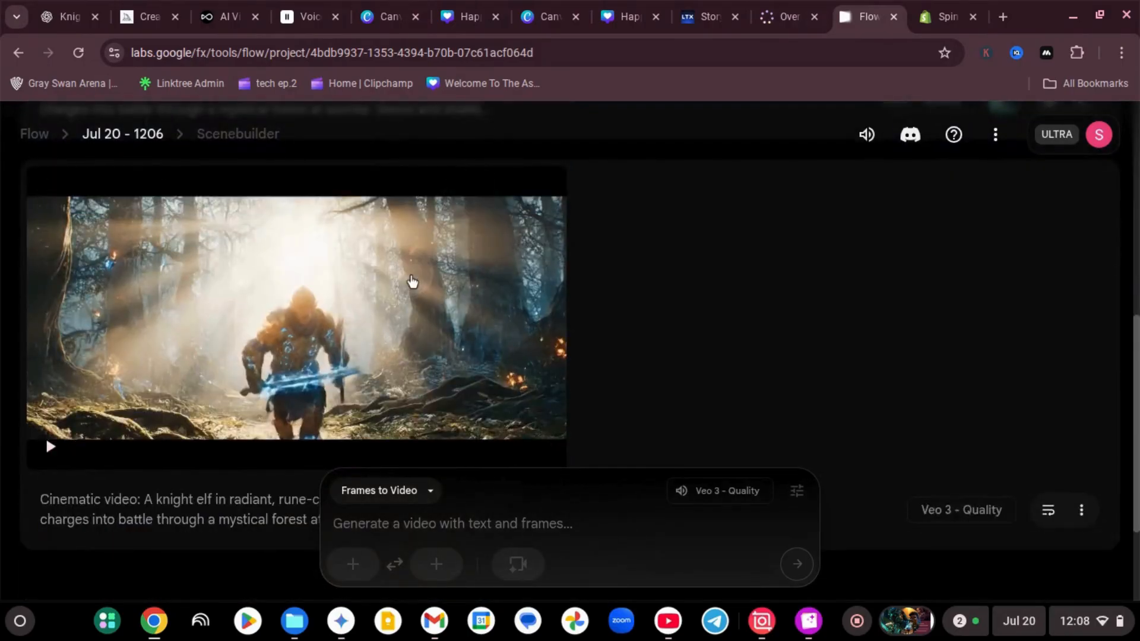
pyautogui.click(302, 16)
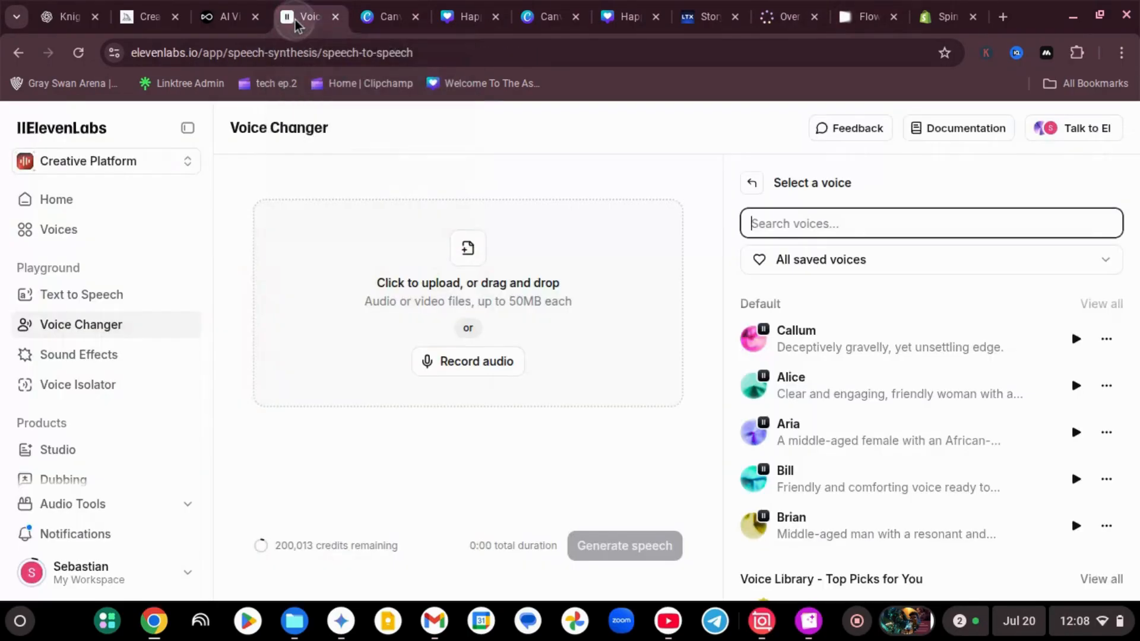
pyautogui.click(424, 253)
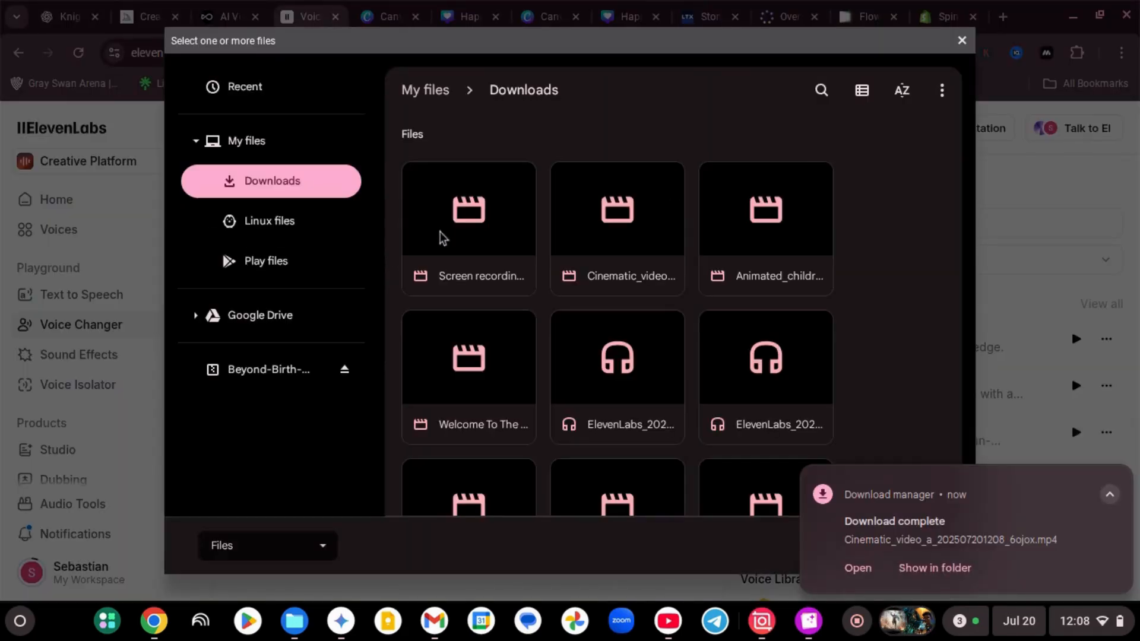
pyautogui.click(239, 101)
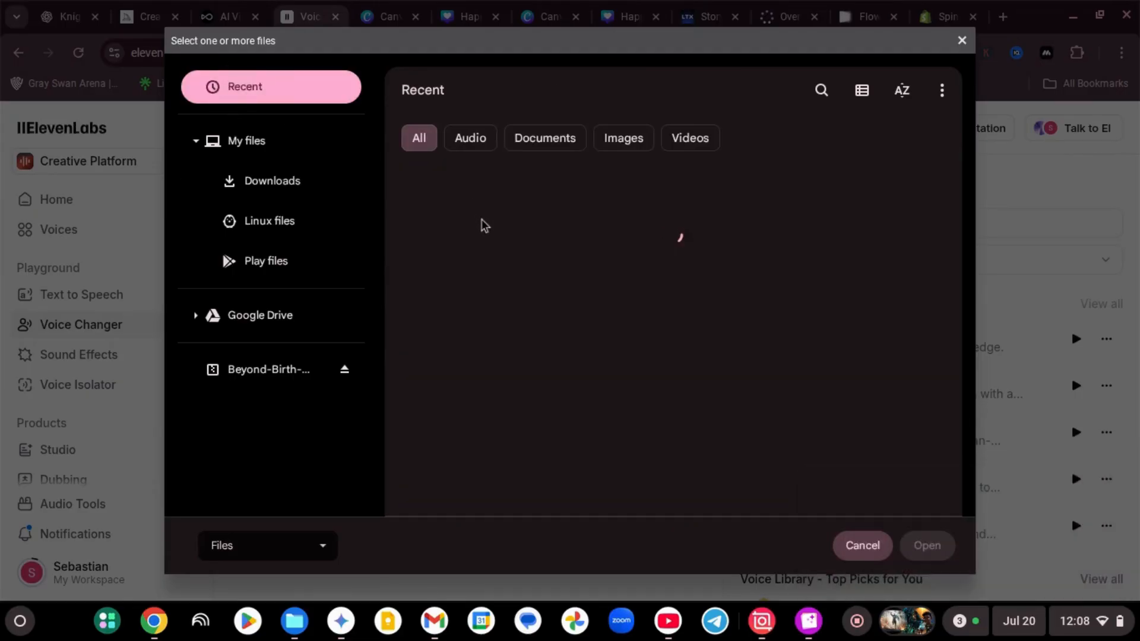
pyautogui.doubleClick(590, 290)
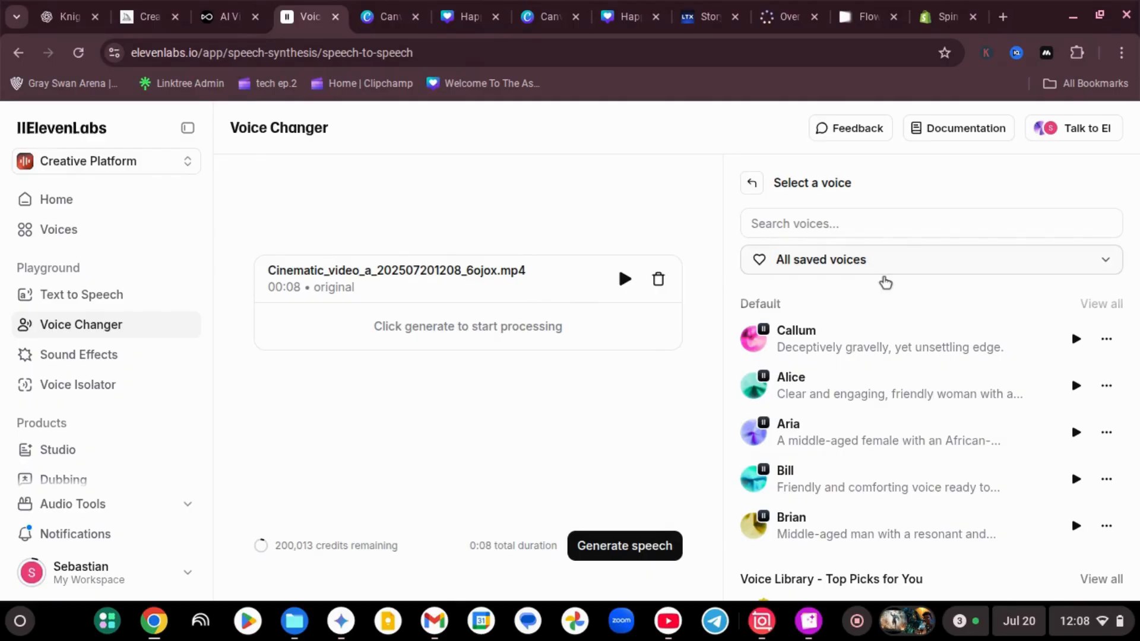
# Convert the uploaded clip's speech with the generated voice The Ai.lantian and play the converted audio
pyautogui.scroll(-2, 885, 368)
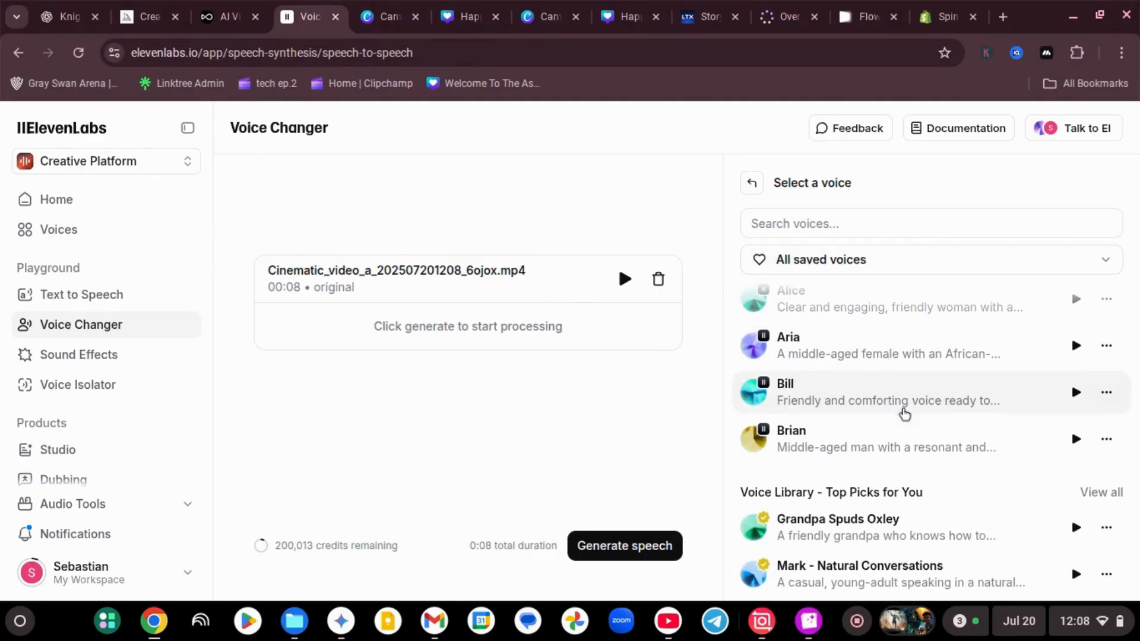
pyautogui.scroll(-6, 928, 415)
pyautogui.scroll(-5, 928, 420)
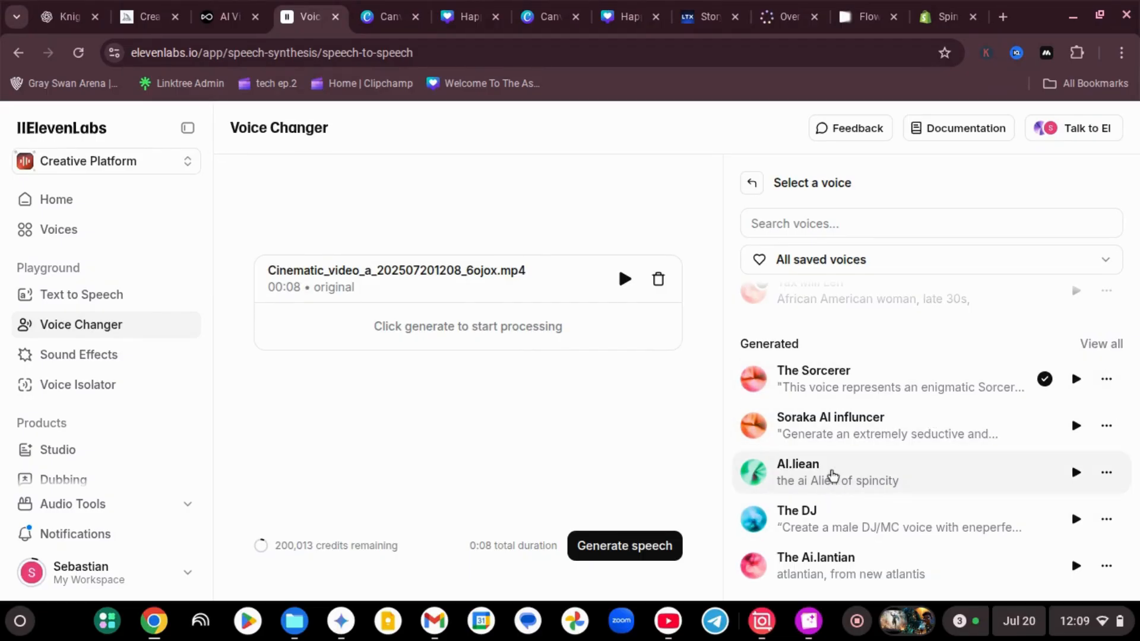
pyautogui.click(846, 577)
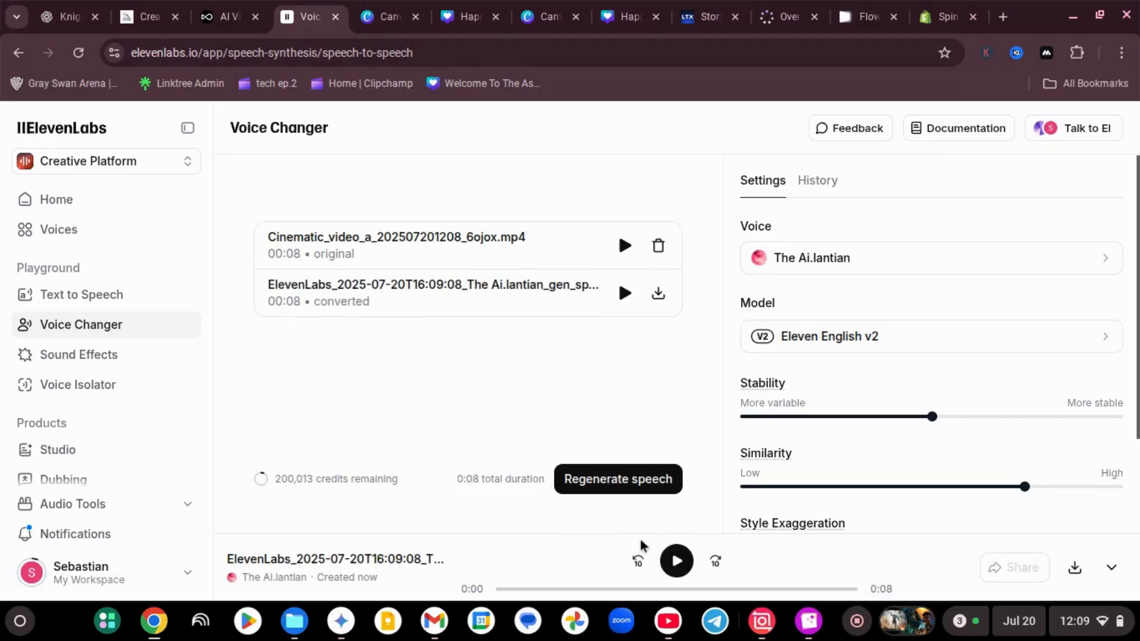
pyautogui.click(624, 293)
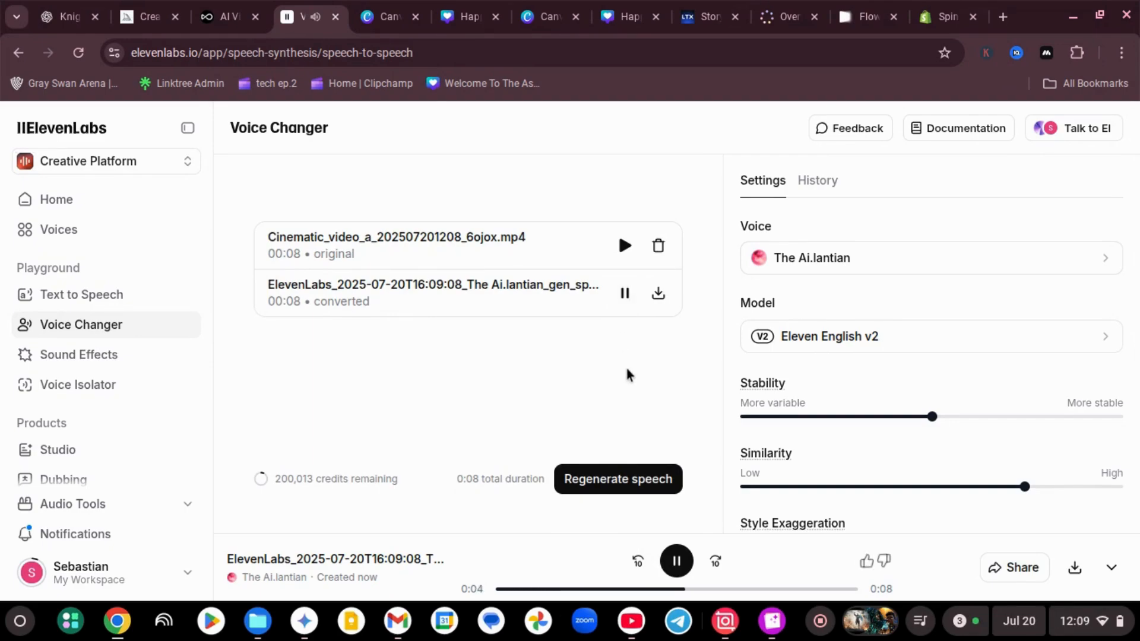
# Check the Flow project, then switch to Canva AI and generate a video clip from the copied knight elf battle prompt
pyautogui.click(873, 8)
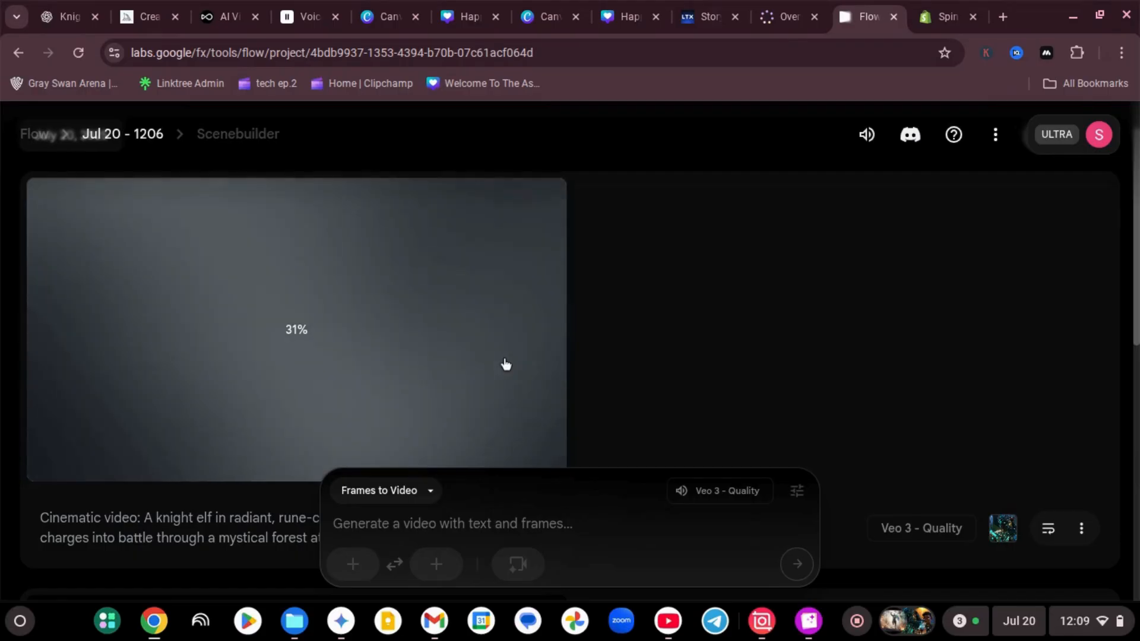
pyautogui.click(540, 16)
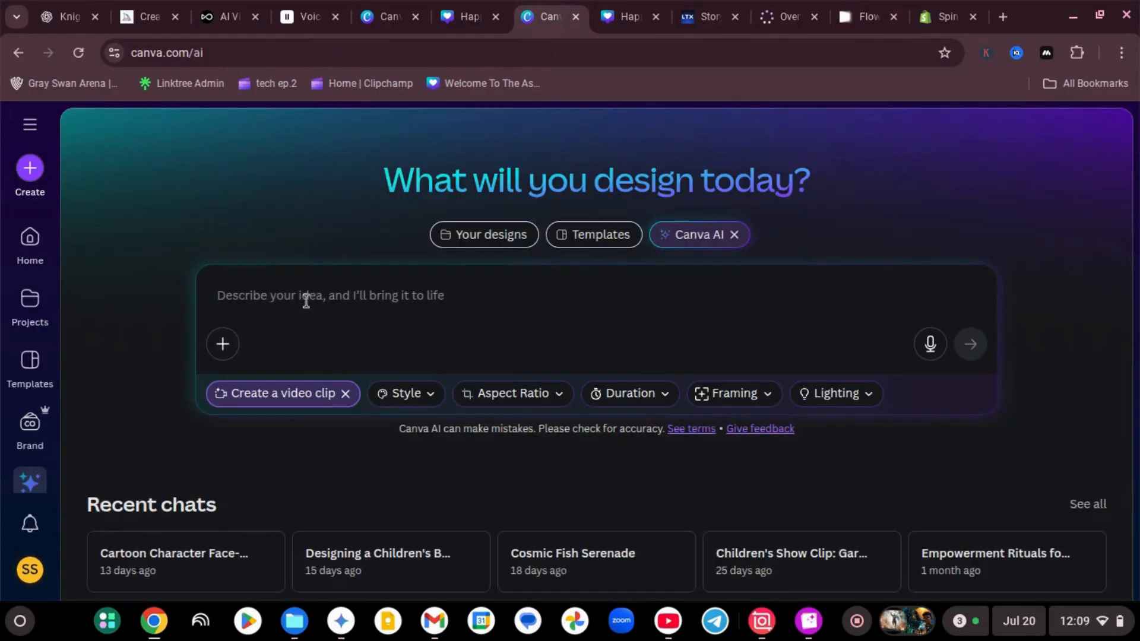
pyautogui.write('Cinematic video: A knight elf in radiant, rune-covered gold and blue armor charges into battle through a mystical forest at sunrise. Sword and shield glowing with magical energy. Dynamic, epic camera movement—wide, low angle to close-up, then tracking as the elf sprints and leaps. Sunbeams and glowing runes light up the armor. Magical embers and mist swirl. Sound: Intense, commanding voice yells, "LET’S TAKE THE FIGHT TO THEM!" Dramatic, heroic energy, ultra-realistic, 4K, action-packed, high fantasy.')
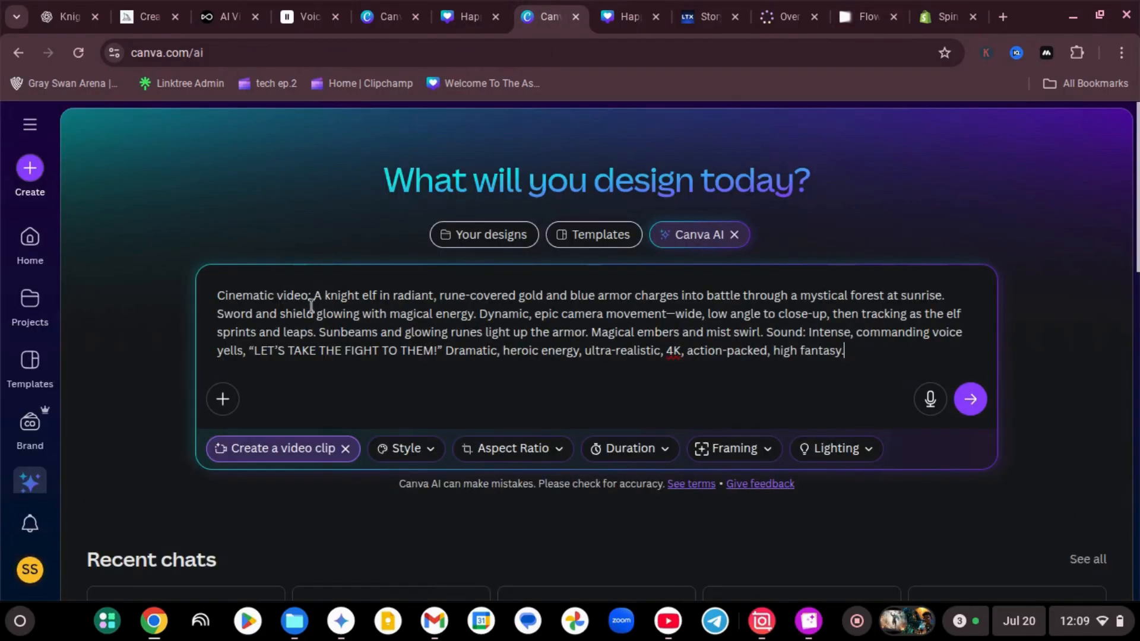
pyautogui.click(970, 399)
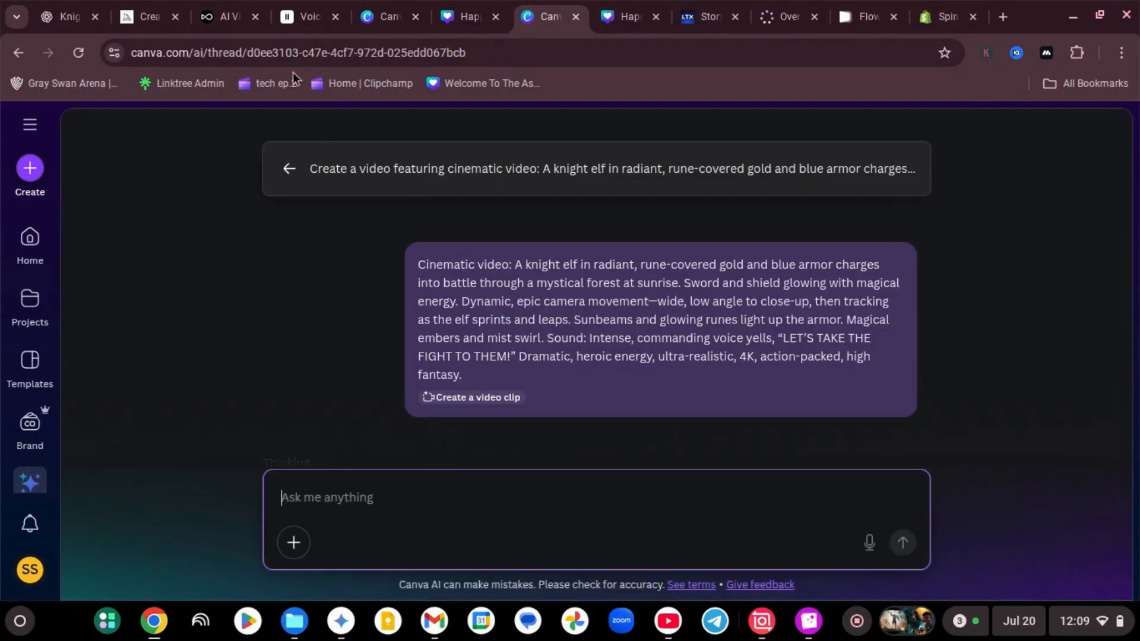
# Switch to OpenArt's video creation, set it to text-to-video and choose the Veo3 model
pyautogui.click(213, 21)
pyautogui.scroll(1, 254, 304)
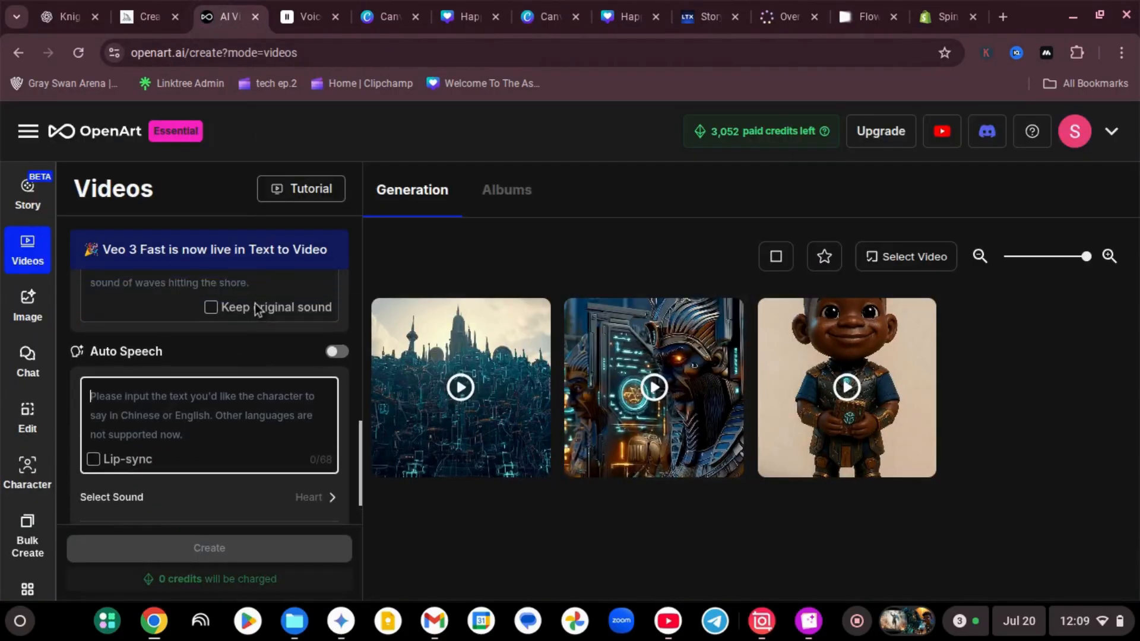
pyautogui.scroll(5, 254, 304)
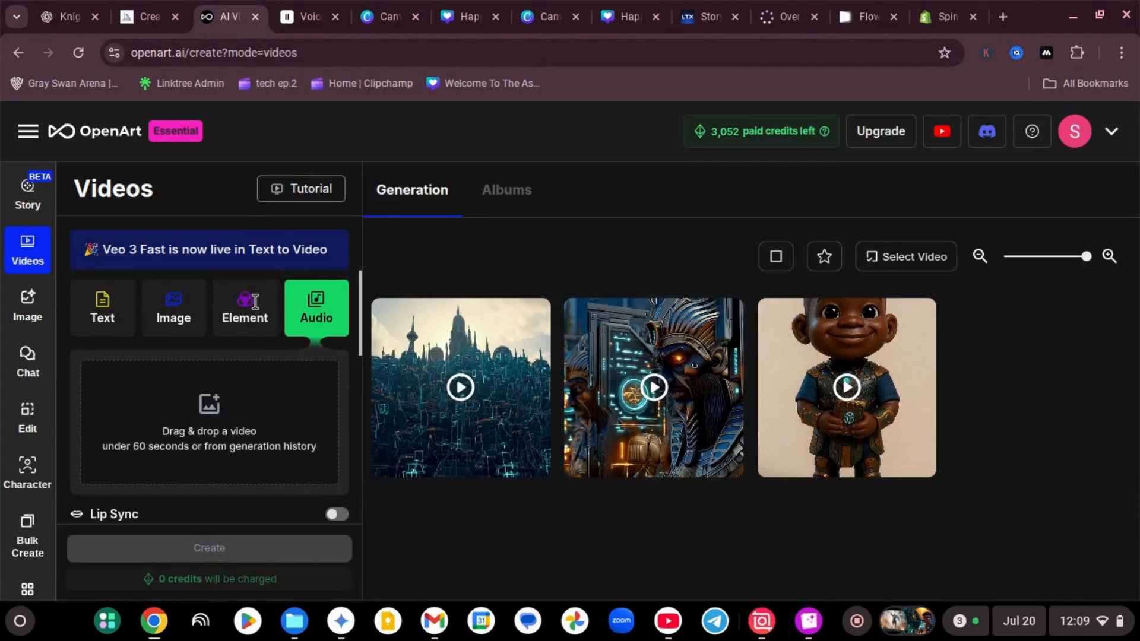
pyautogui.moveTo(180, 301)
pyautogui.click(130, 329)
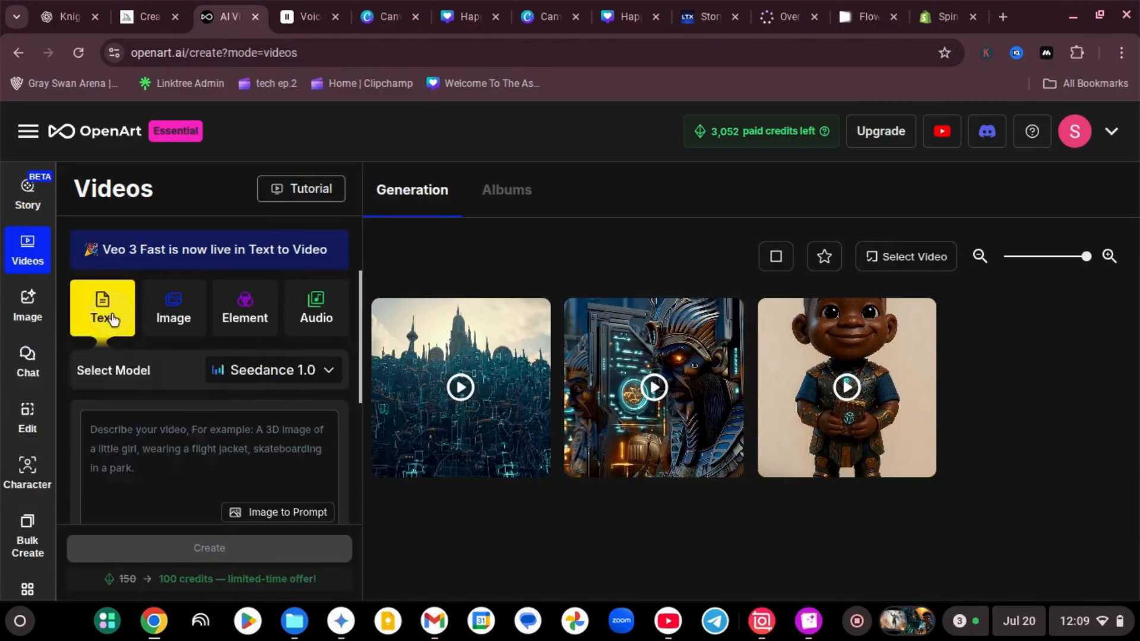
pyautogui.click(290, 383)
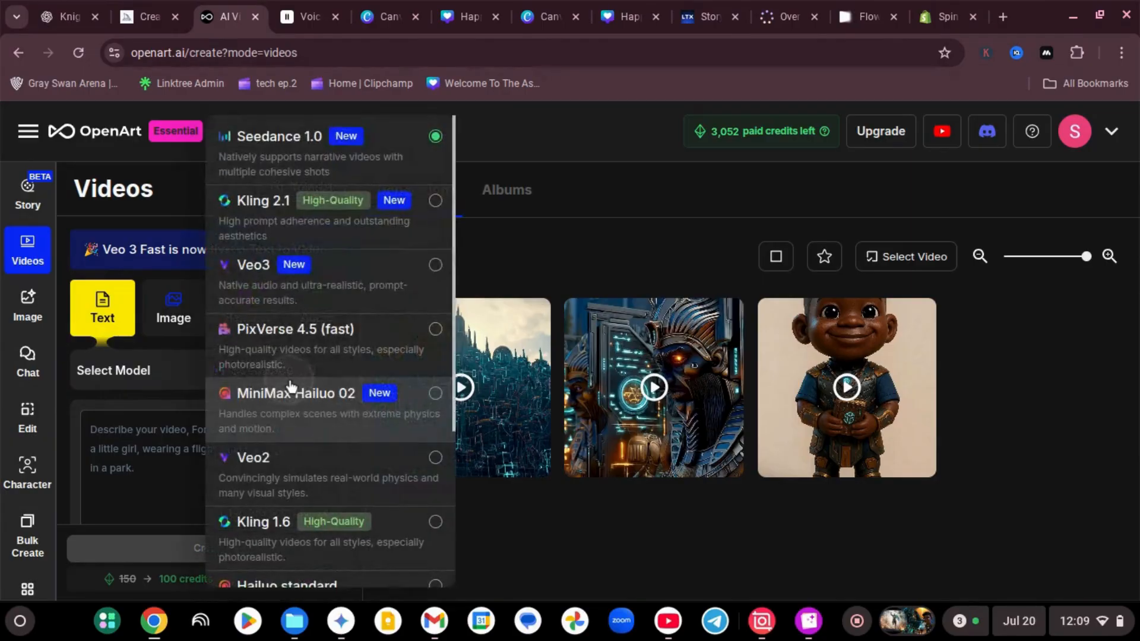
pyautogui.scroll(-4, 299, 389)
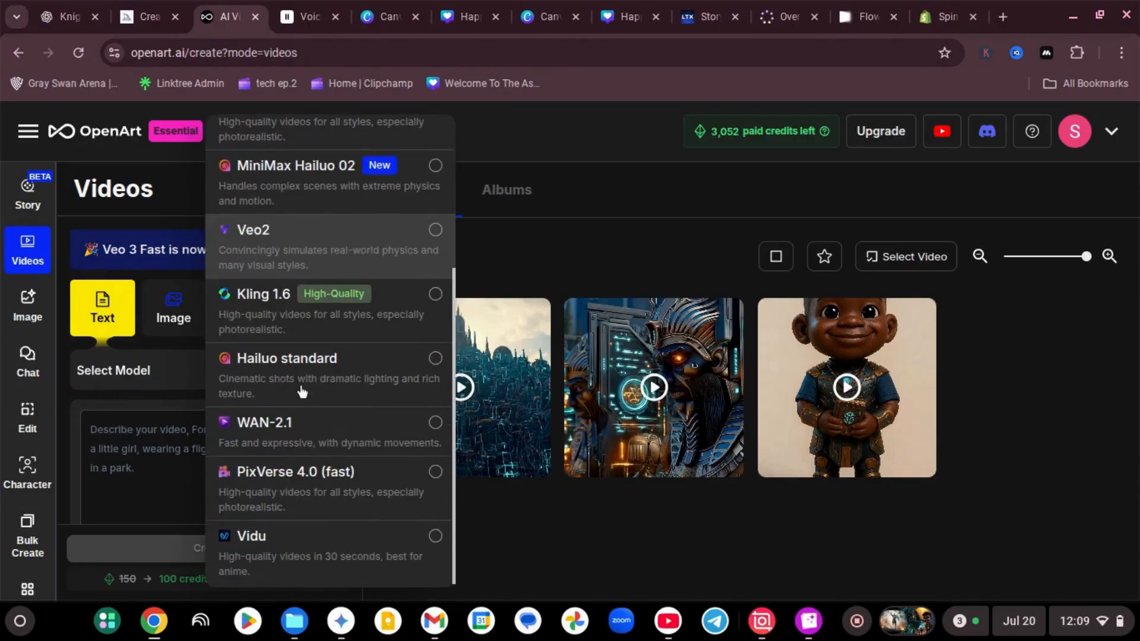
pyautogui.scroll(1, 327, 419)
pyautogui.scroll(3, 327, 420)
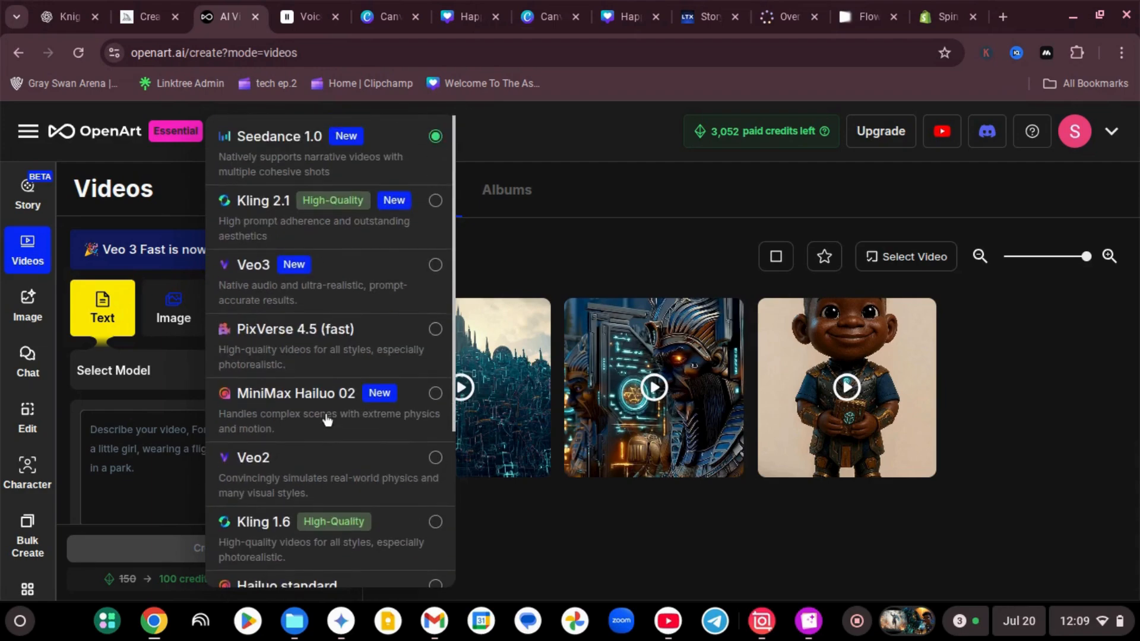
pyautogui.click(360, 283)
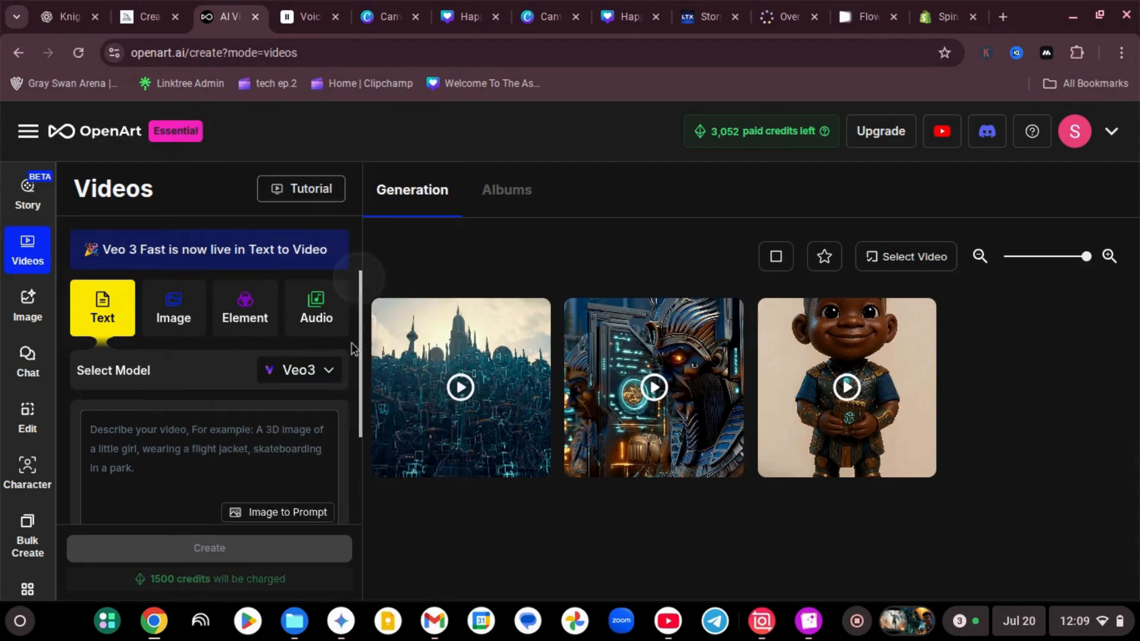
# Paste the knight elf battle prompt, turn Auto Enhance on and create the video with audio on in Fast mode
pyautogui.click(209, 432)
pyautogui.hotkey('ctrl', 'v')
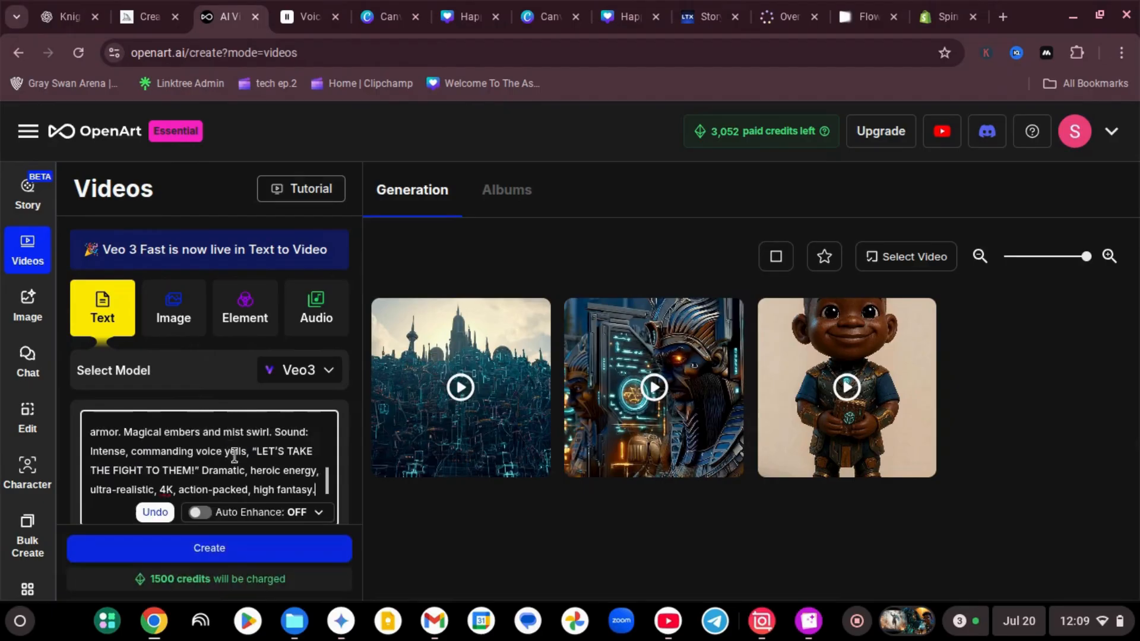
pyautogui.click(198, 513)
pyautogui.scroll(-2, 204, 458)
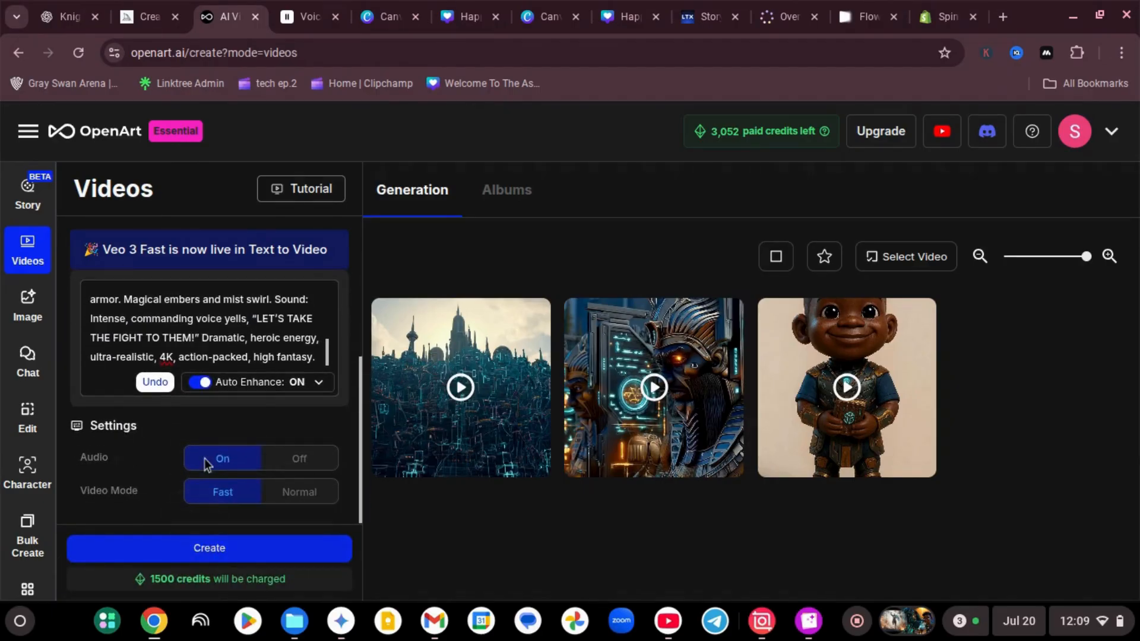
pyautogui.click(237, 551)
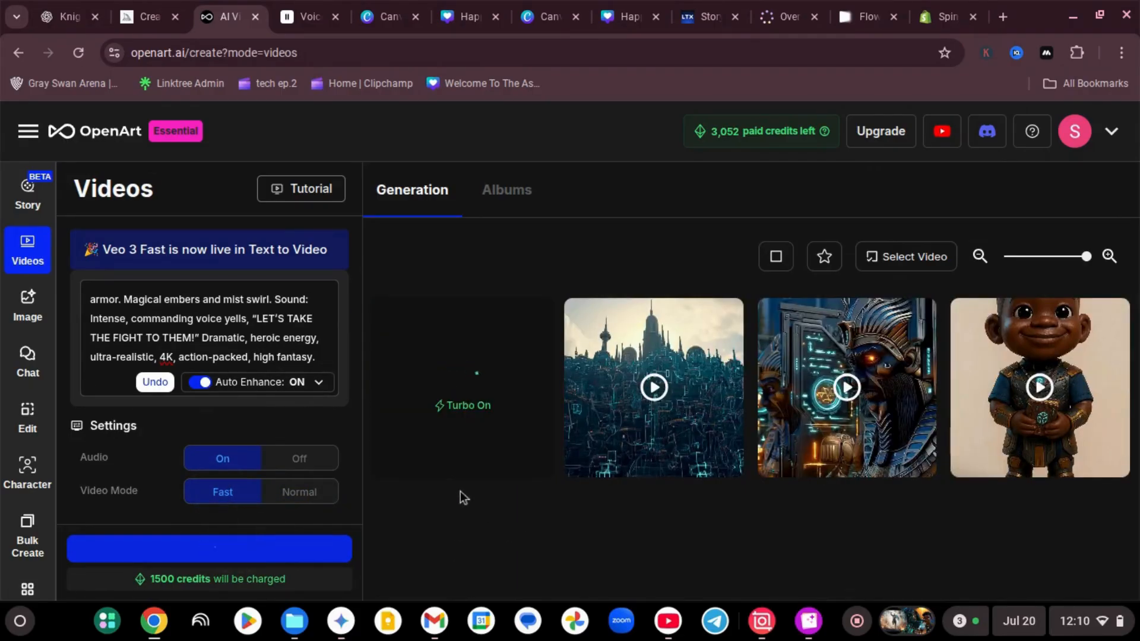
# Check the clips in the Flow project and look over the LTX Studio home page
pyautogui.click(855, 17)
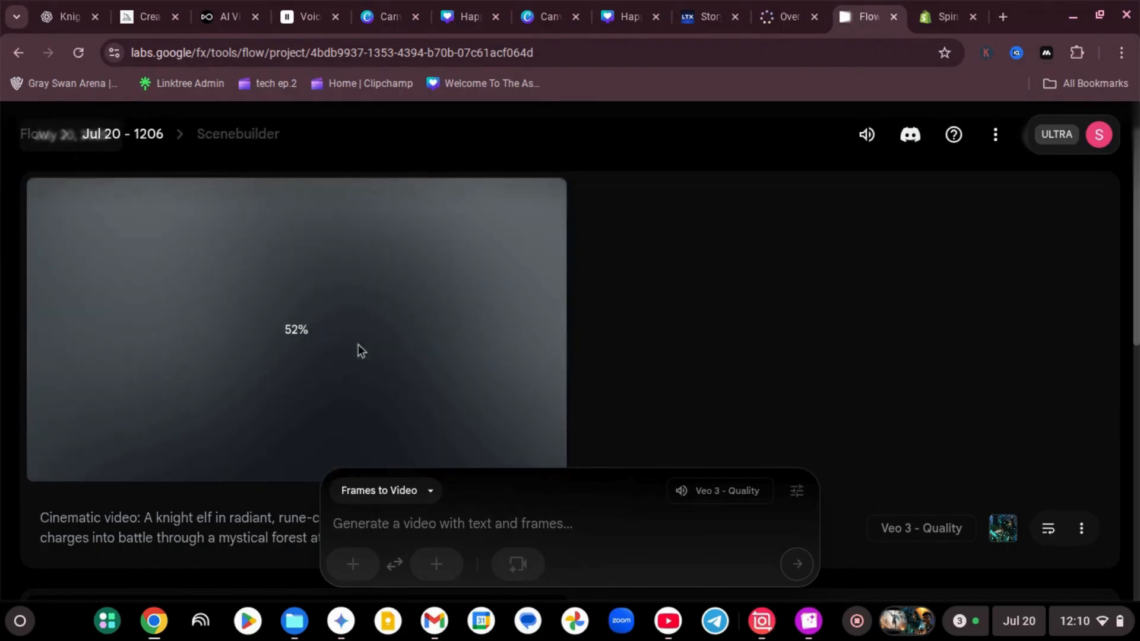
pyautogui.click(712, 17)
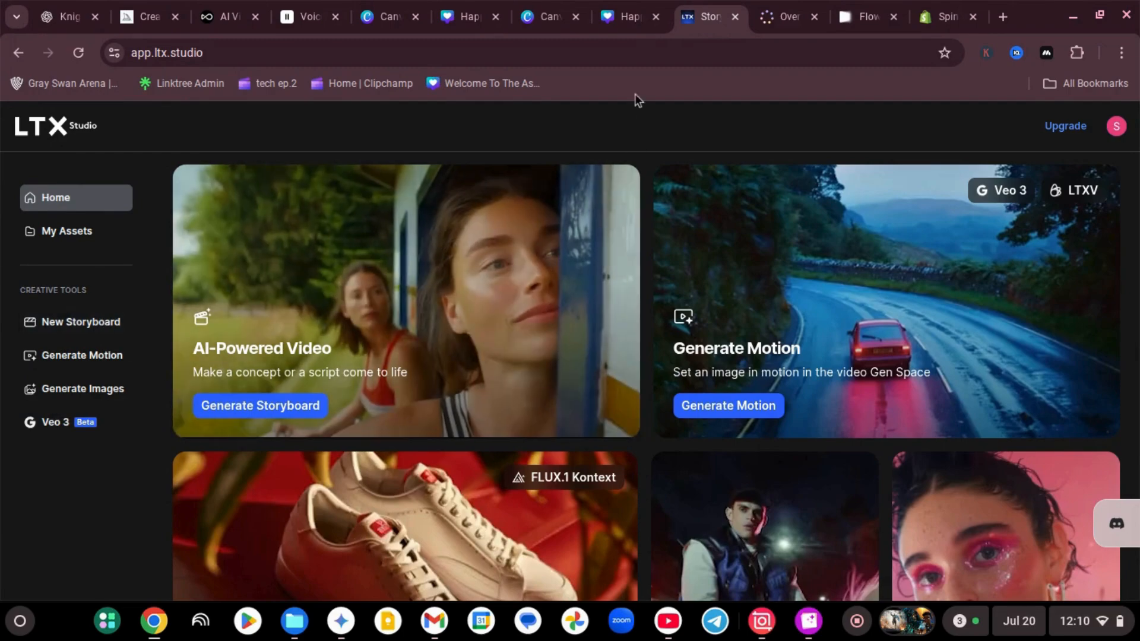
pyautogui.scroll(-5, 582, 426)
pyautogui.scroll(5, 582, 426)
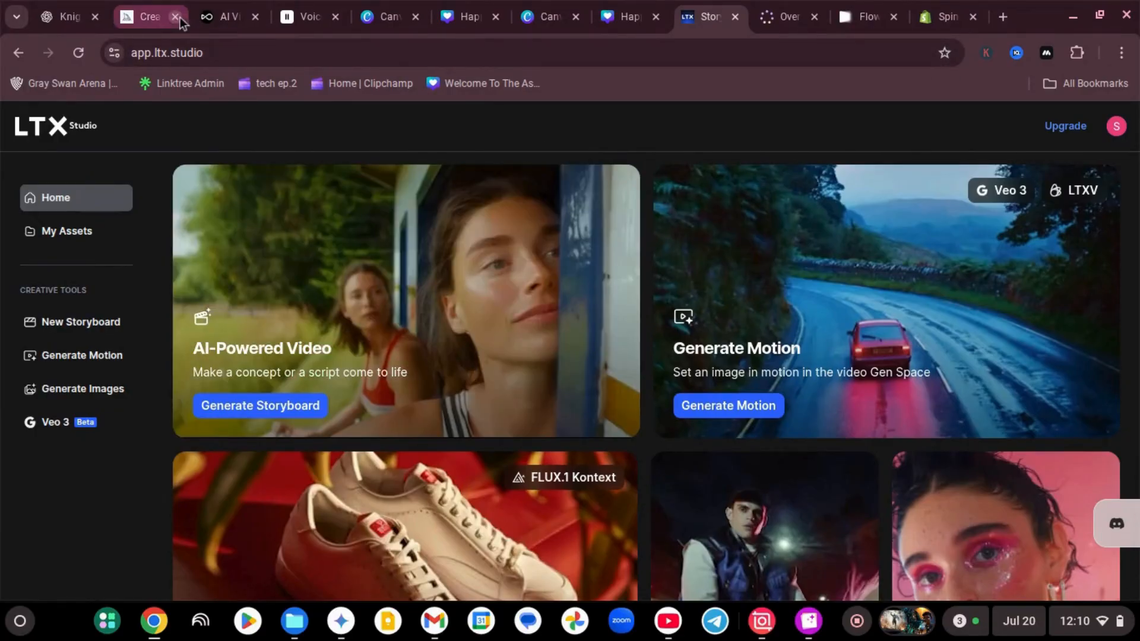
pyautogui.click(866, 17)
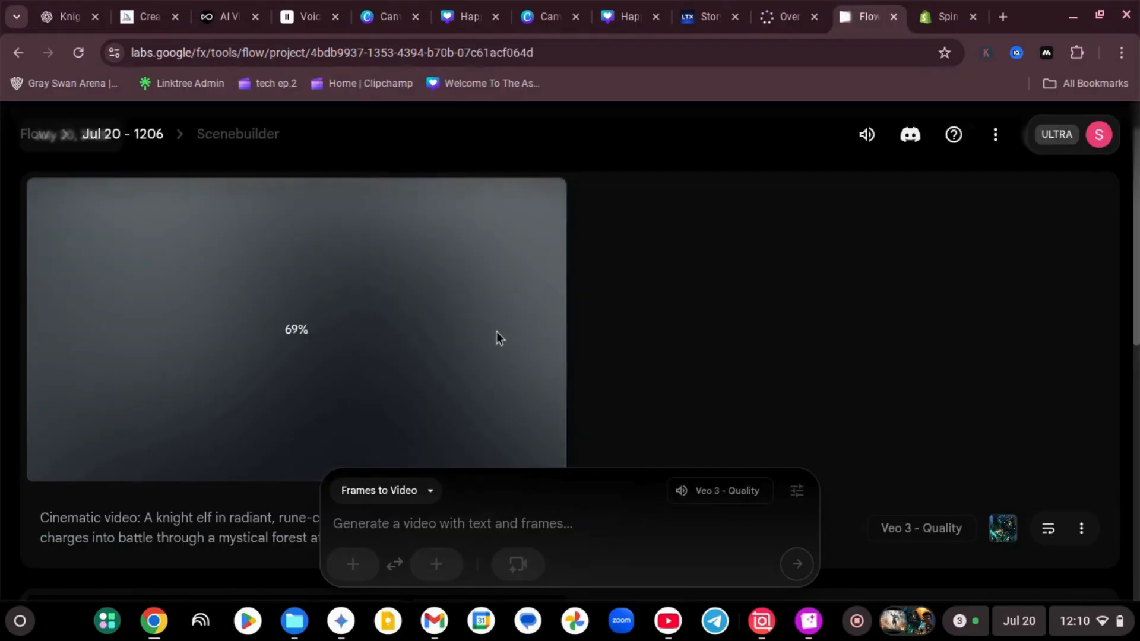
pyautogui.scroll(-5, 496, 332)
pyautogui.scroll(-2, 495, 332)
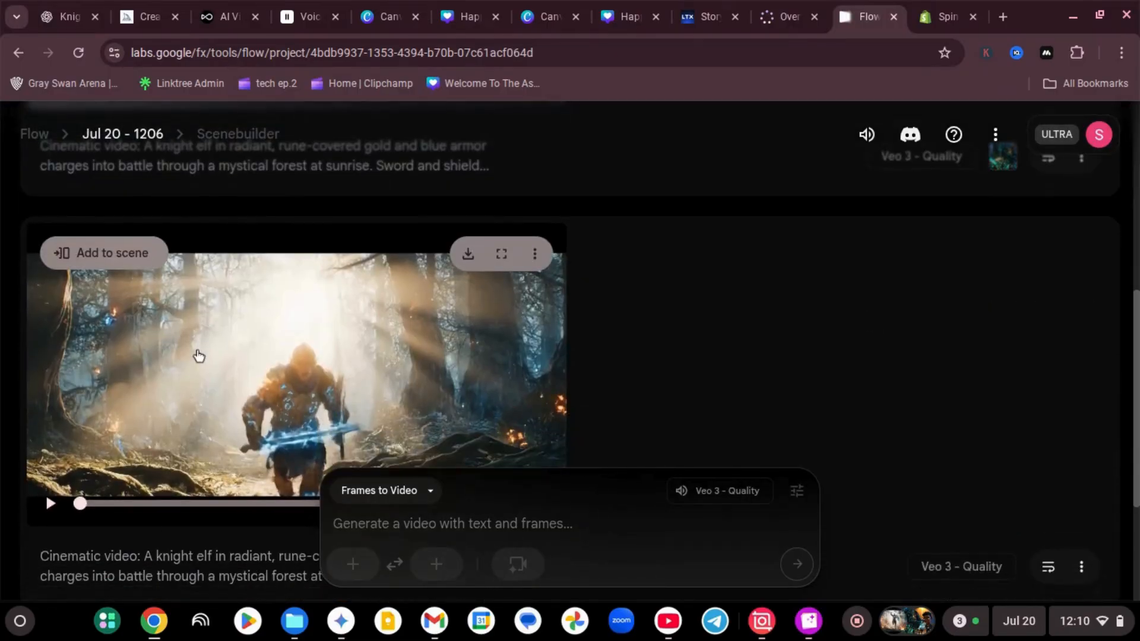
# Return to the ChatGPT conversation and review the Veo 3 prompt with its camera directions
pyautogui.click(79, 16)
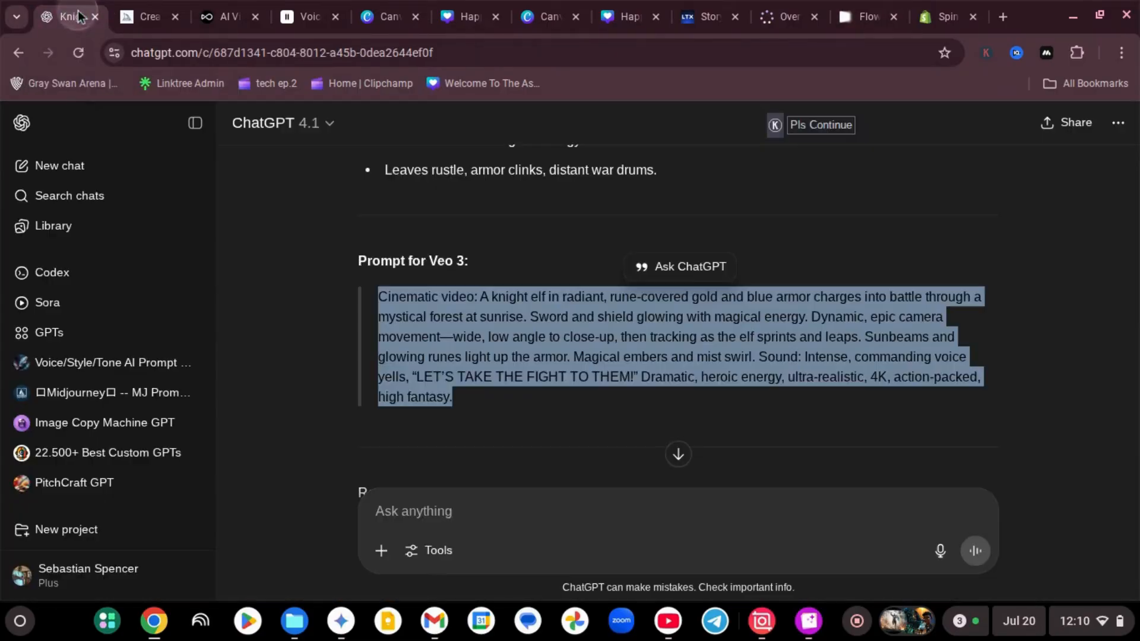
pyautogui.click(1041, 380)
pyautogui.scroll(-1, 817, 383)
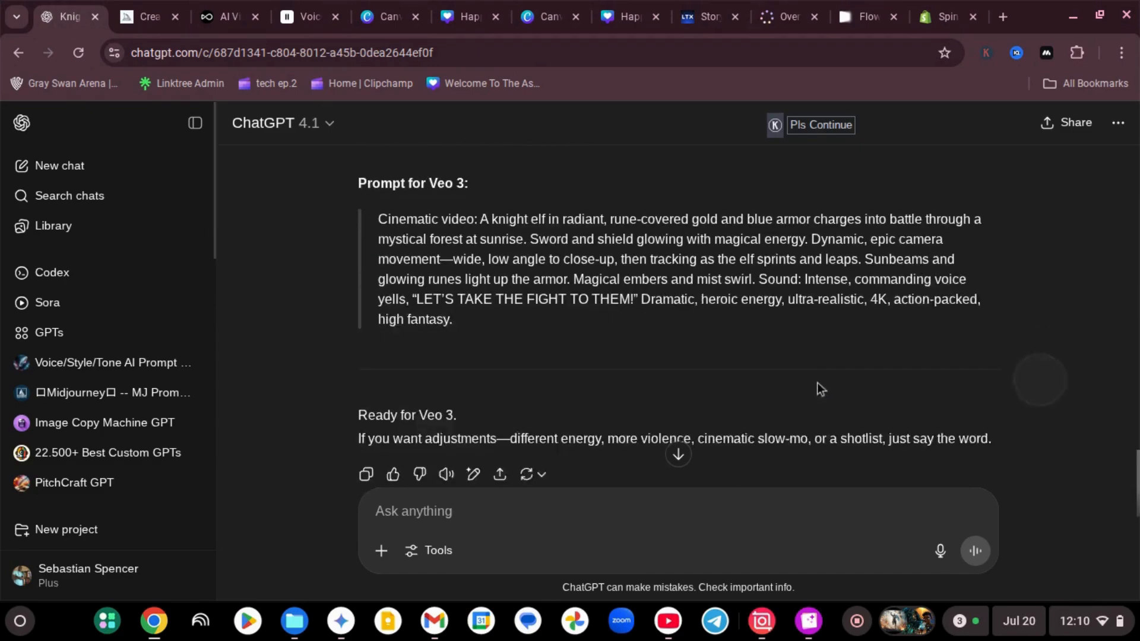
pyautogui.scroll(10, 806, 386)
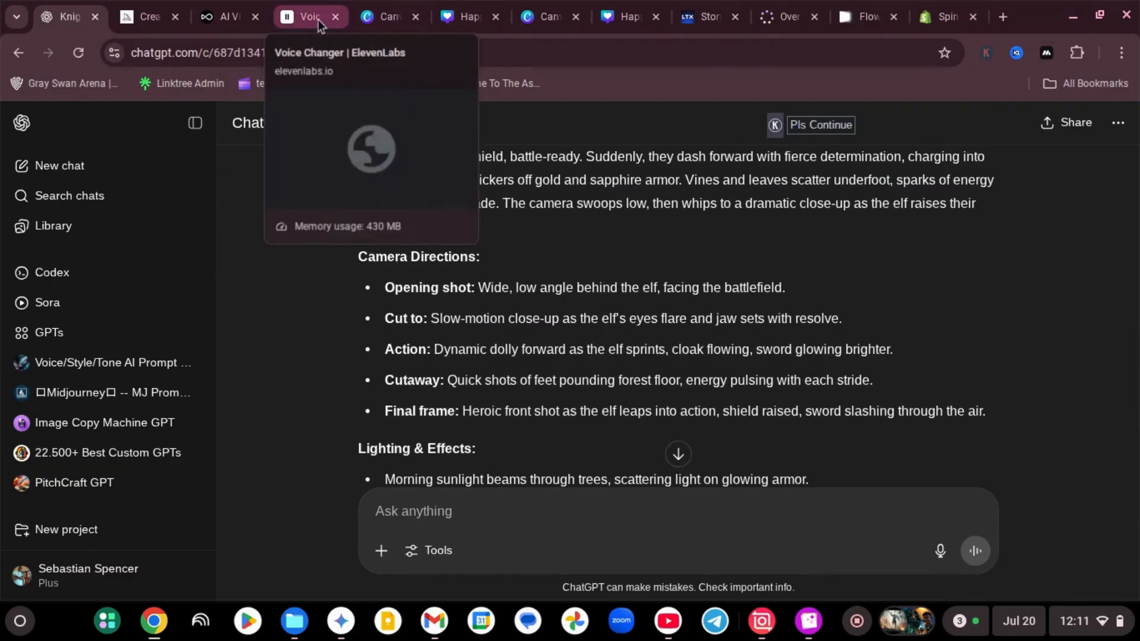
# Check the OpenArt generation's progress, then switch to the Canva AI thread and review the generated knight elf clip
pyautogui.click(220, 22)
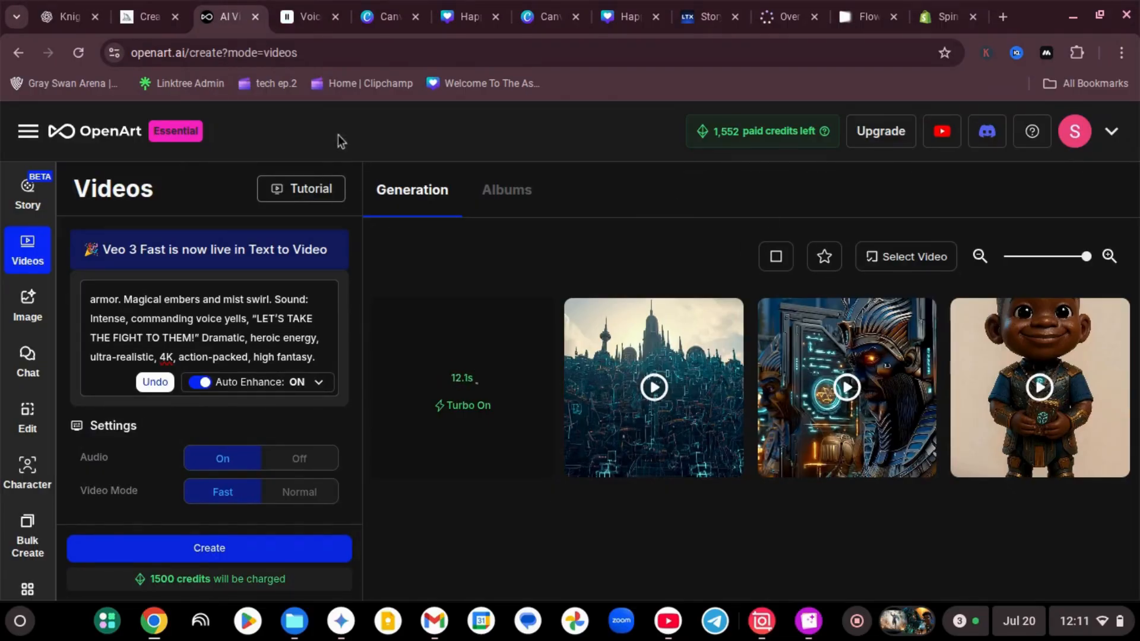
pyautogui.click(380, 14)
pyautogui.click(539, 16)
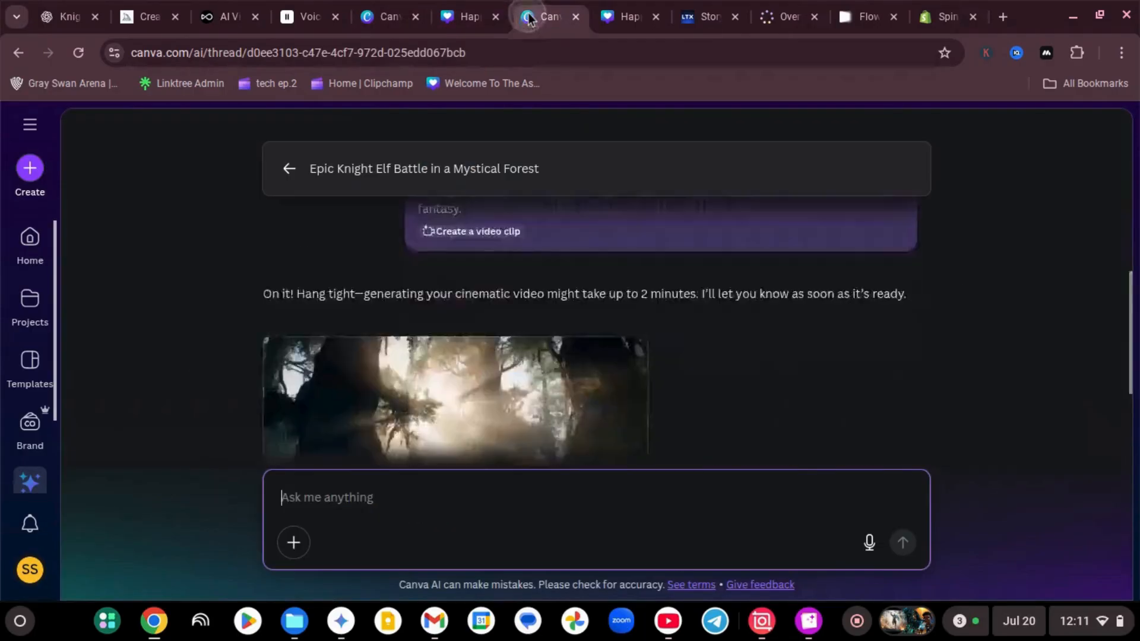
pyautogui.scroll(2, 539, 364)
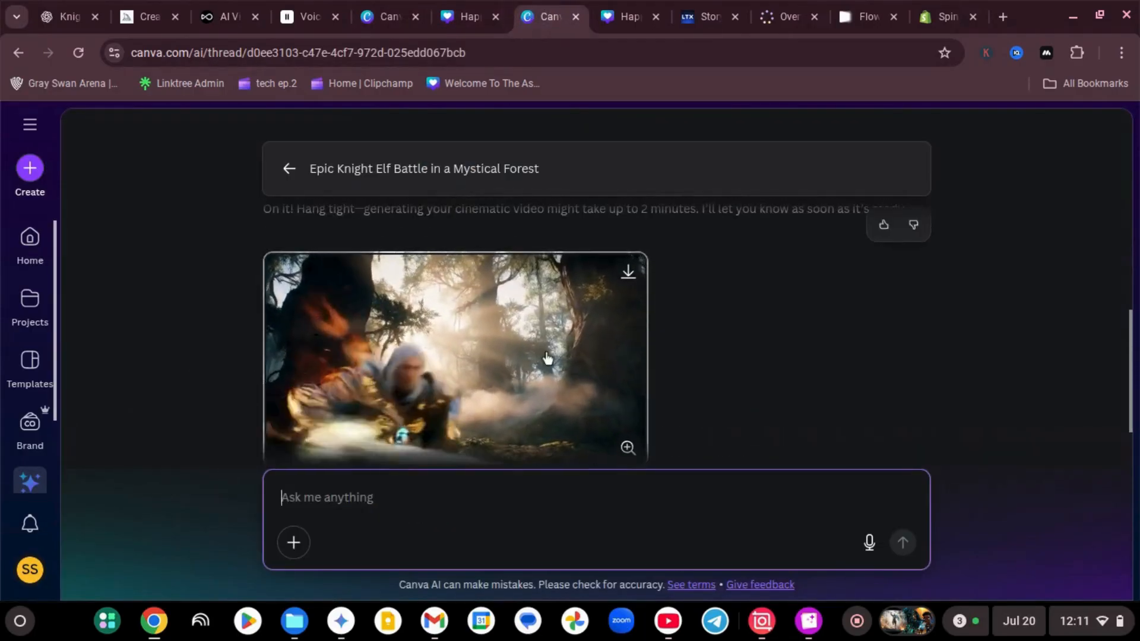
pyautogui.scroll(-1, 538, 364)
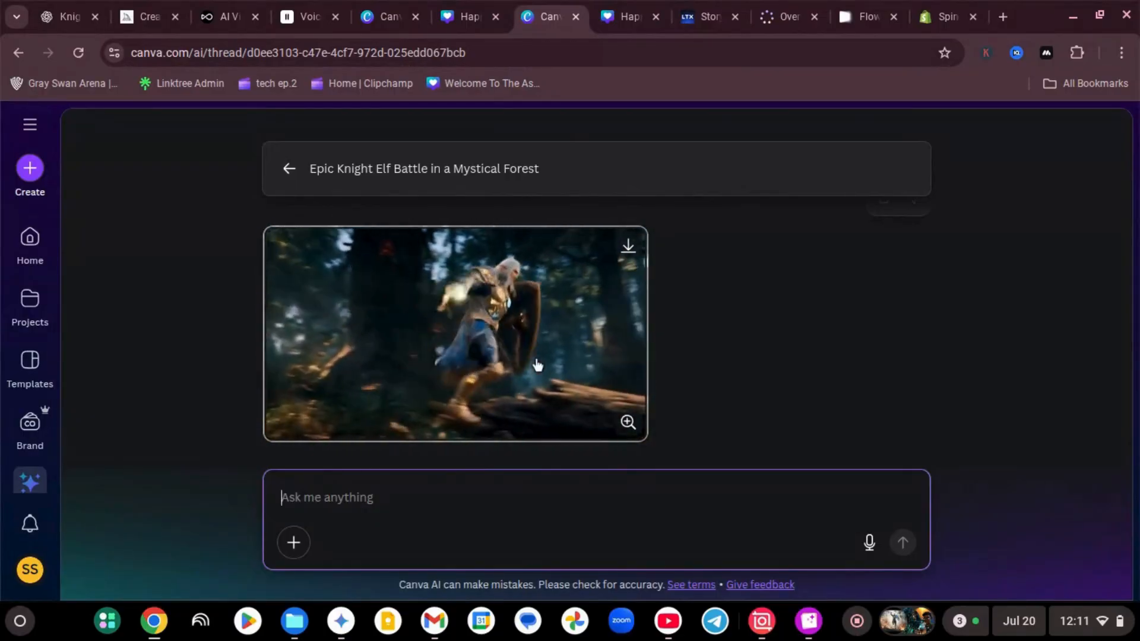
pyautogui.scroll(-2, 454, 326)
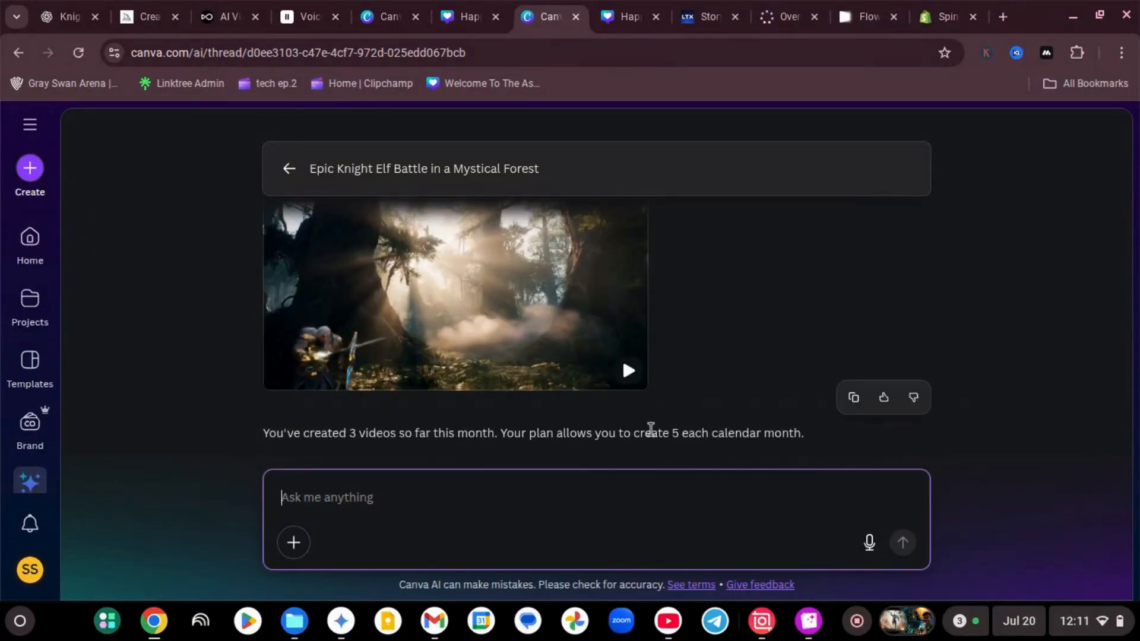
pyautogui.scroll(3, 455, 364)
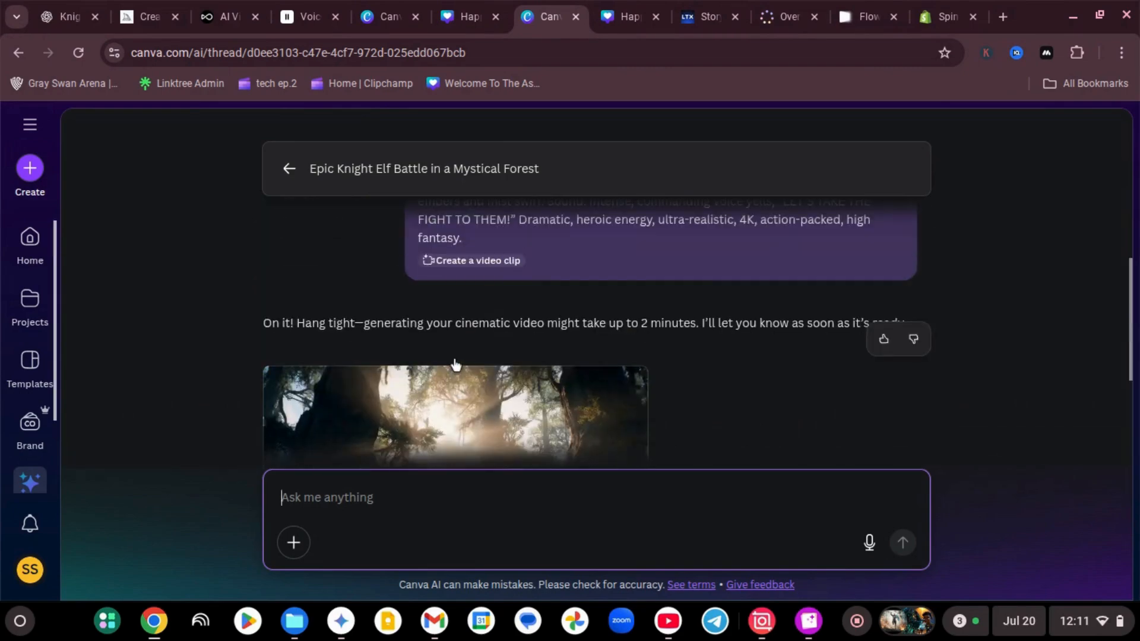
# Play the knight elf clip in the Canva AI thread's preview and close the preview
pyautogui.scroll(-2, 455, 363)
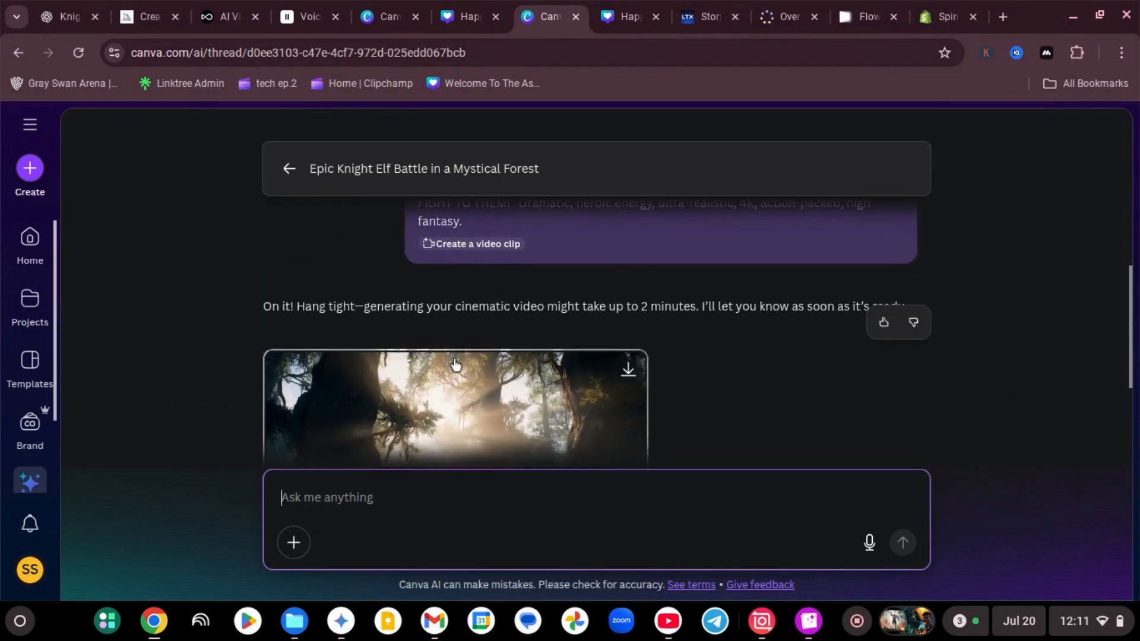
pyautogui.click(455, 364)
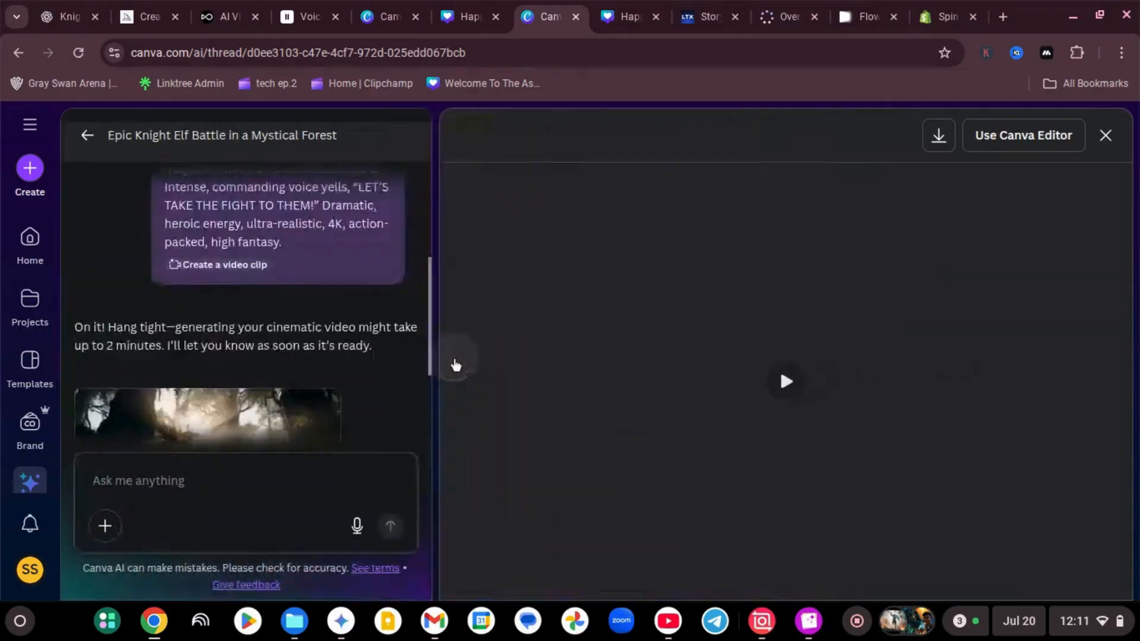
pyautogui.click(788, 384)
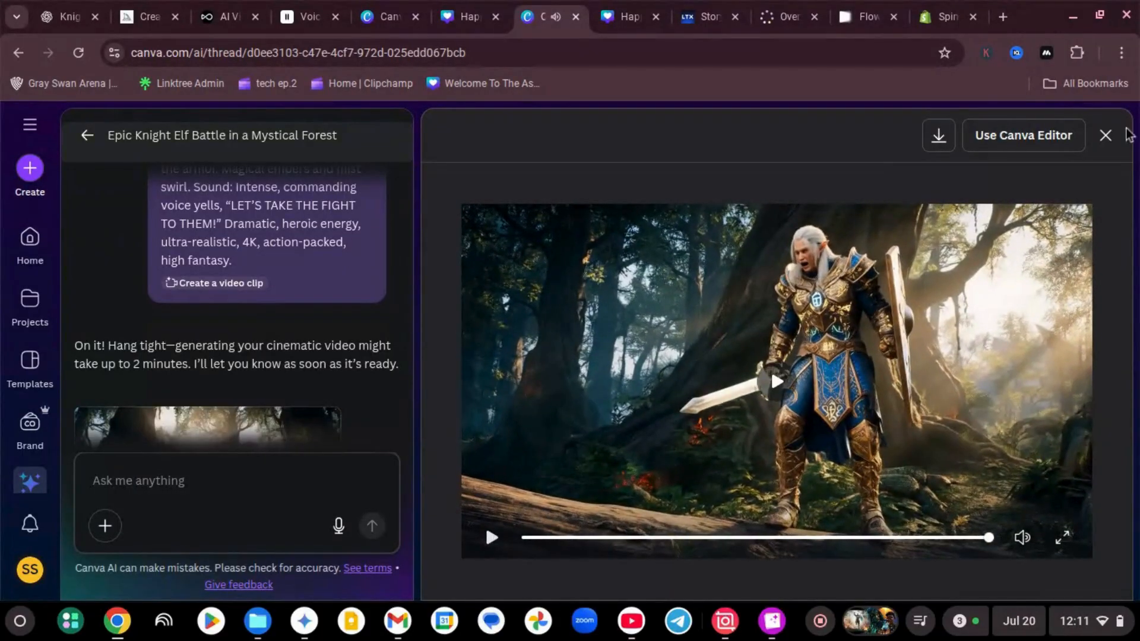
pyautogui.click(1106, 136)
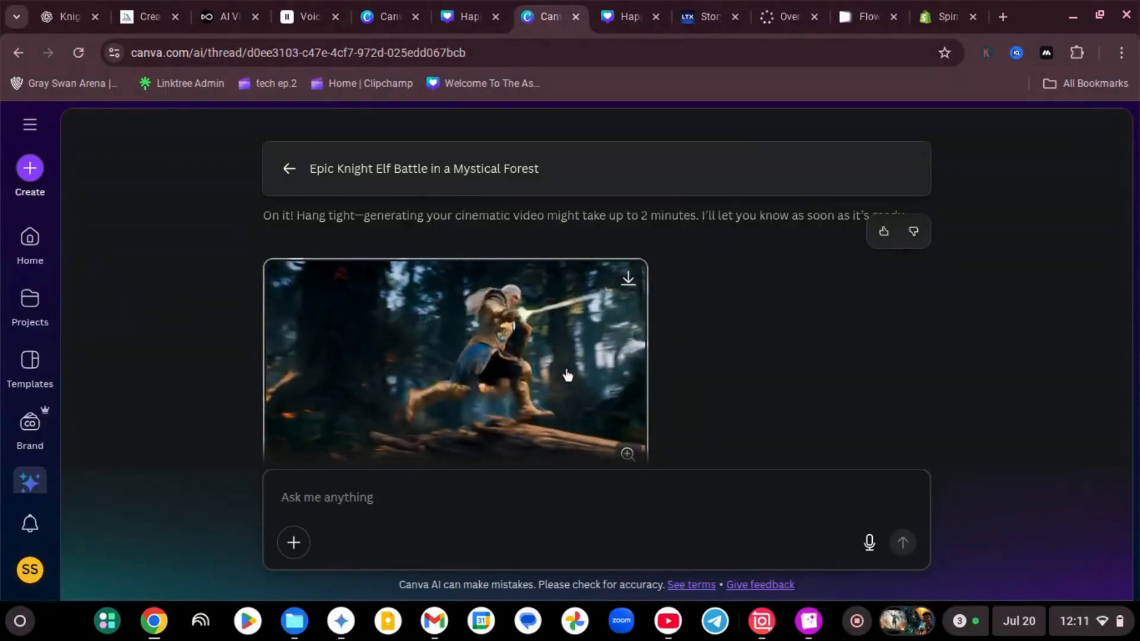
# Switch to the Flow project and play the rune-armored knight elf clip made with Veo 3 - Quality, then pause it
pyautogui.click(852, 10)
pyautogui.scroll(5, 411, 333)
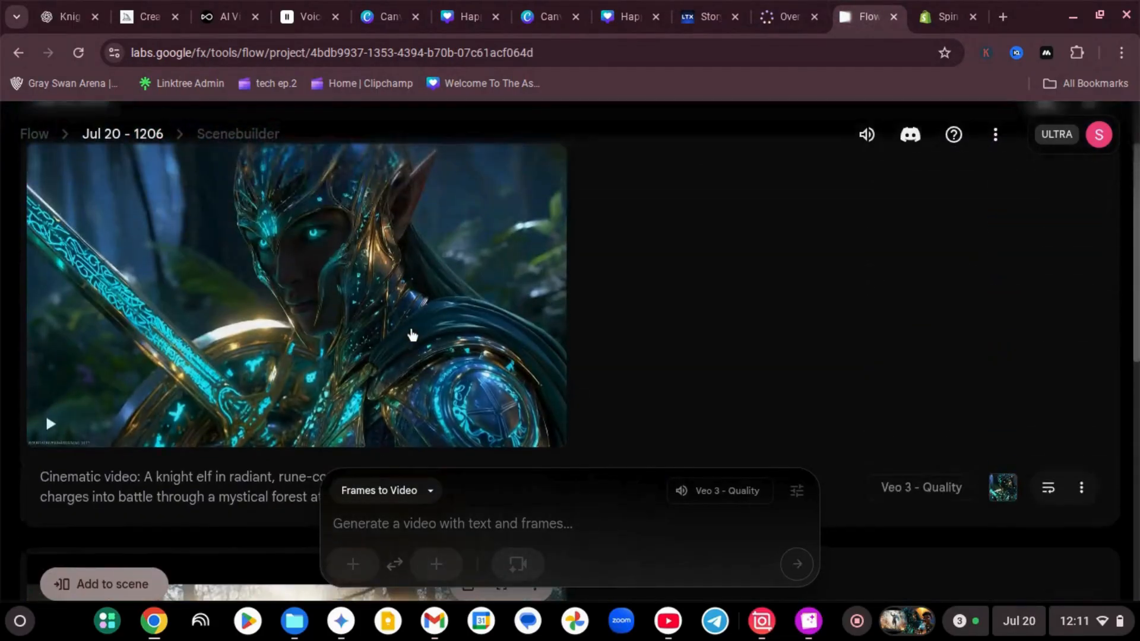
pyautogui.scroll(1, 413, 334)
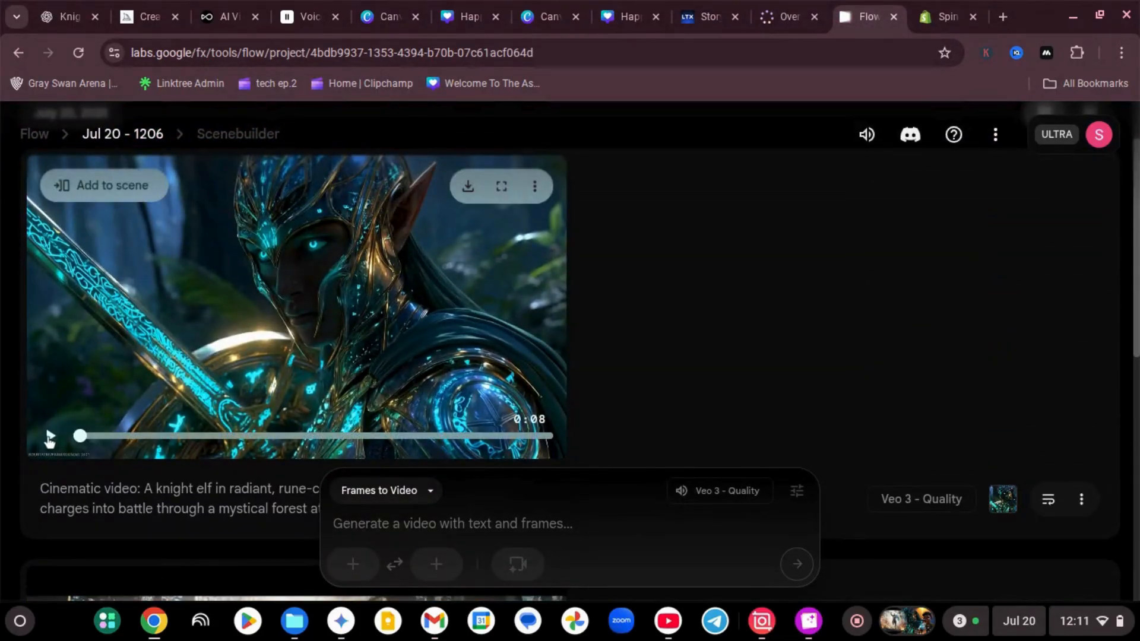
pyautogui.click(50, 438)
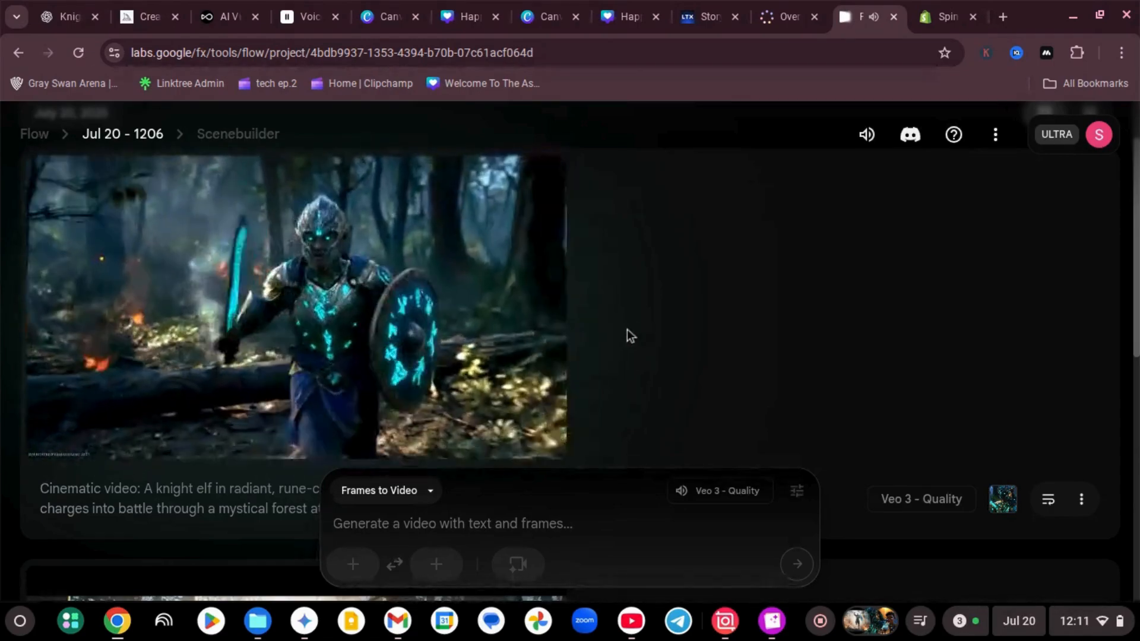
pyautogui.moveTo(453, 336)
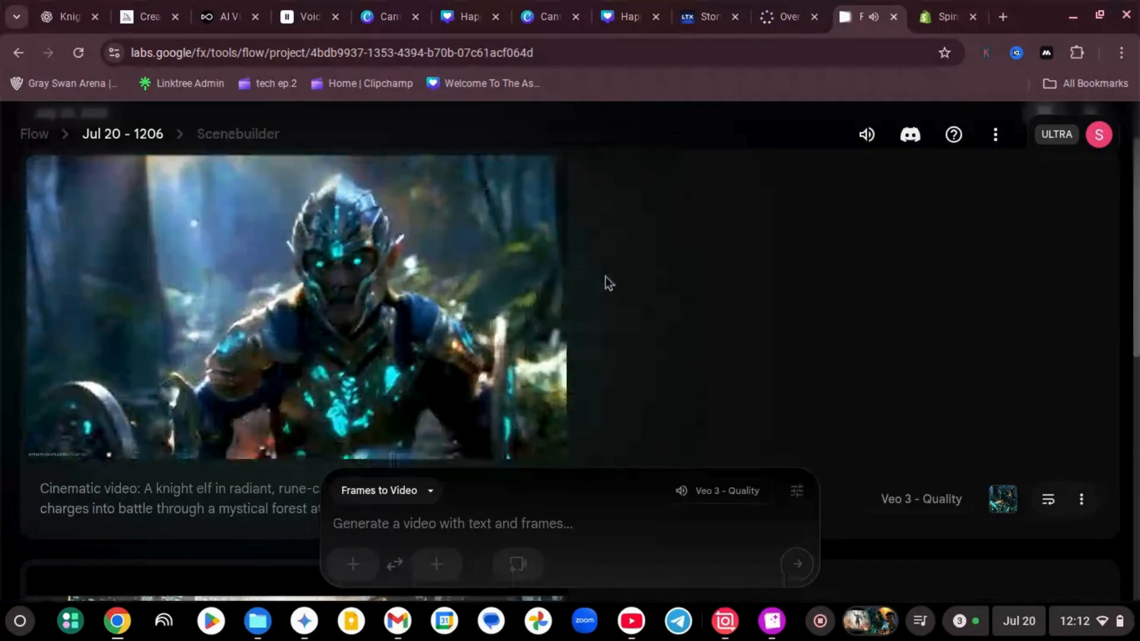
pyautogui.moveTo(168, 342)
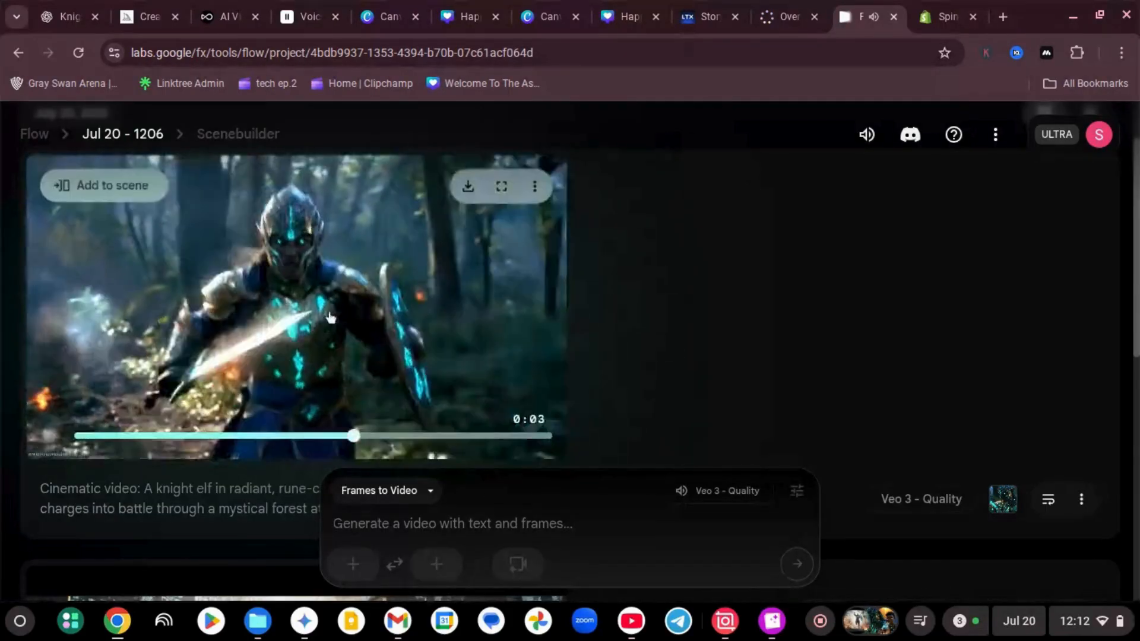
pyautogui.click(50, 436)
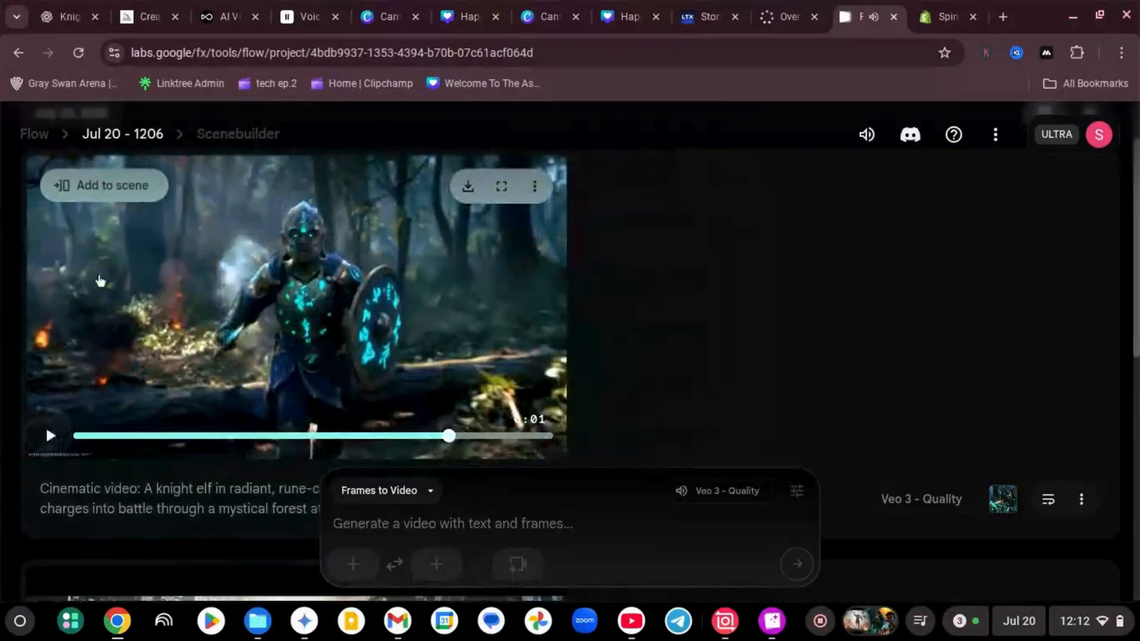
# Add the knight elf clip to the scene and start an Extend shot after it in Scenebuilder
pyautogui.click(121, 178)
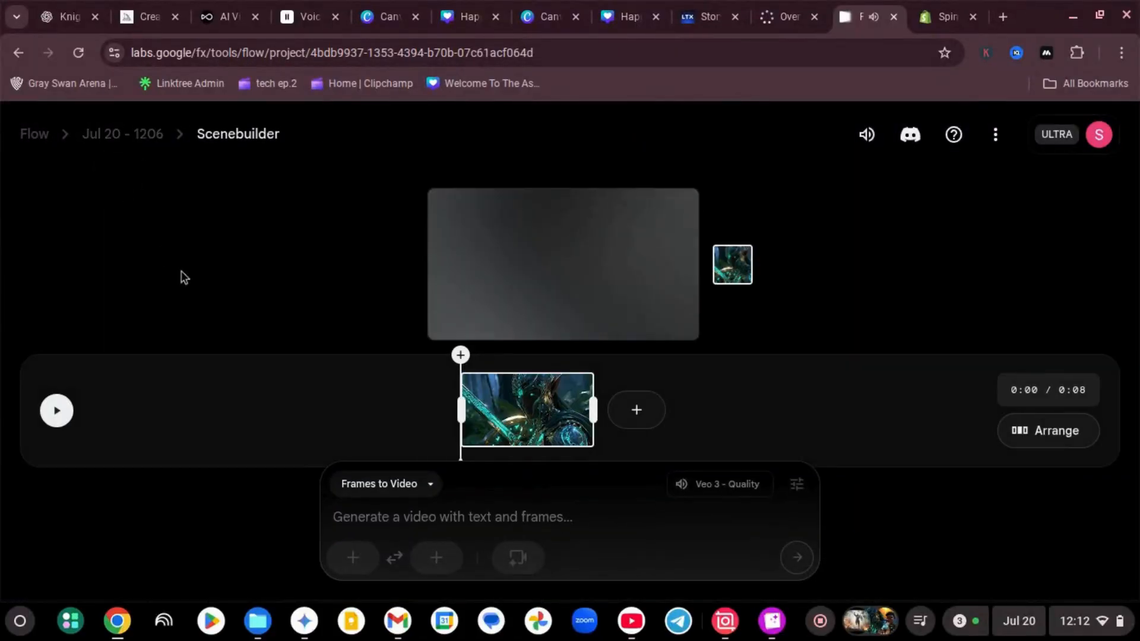
pyautogui.click(636, 413)
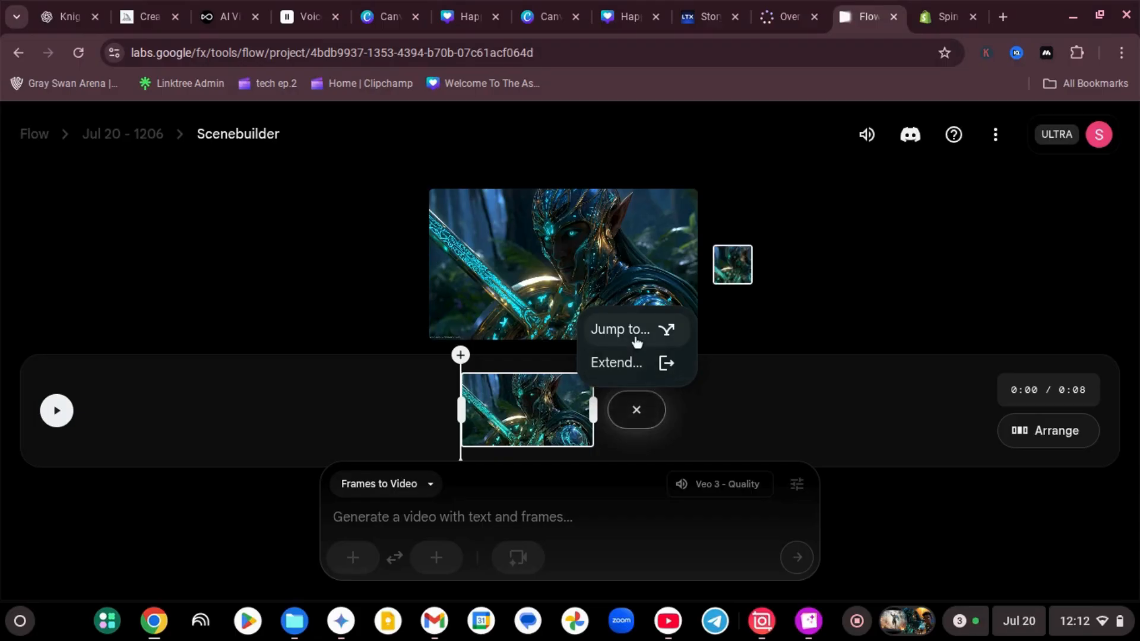
pyautogui.click(639, 364)
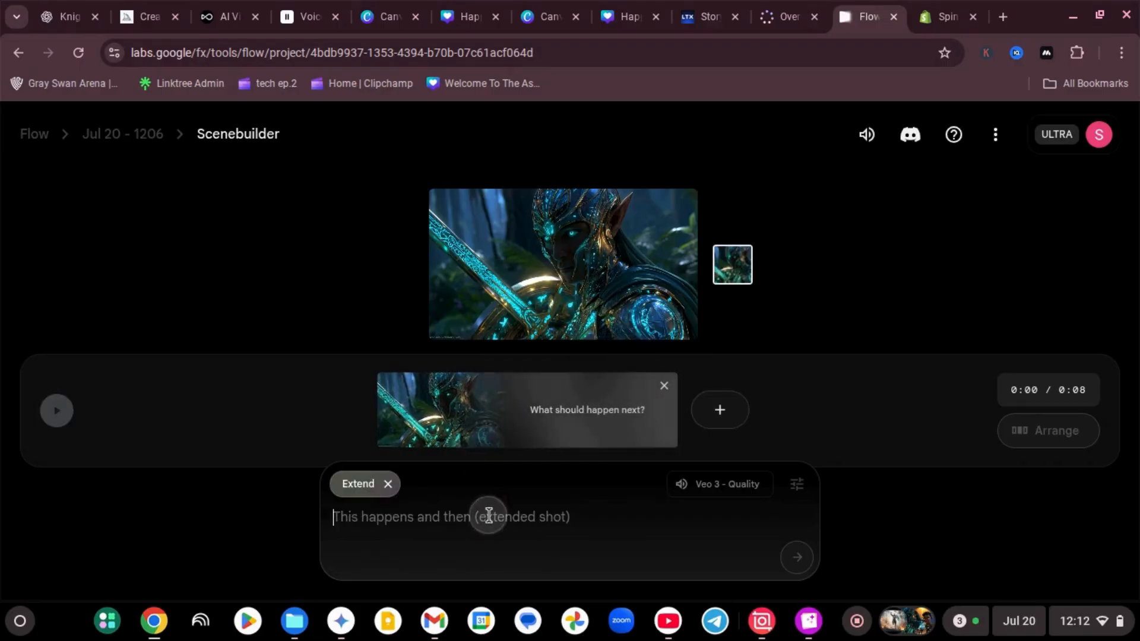
pyautogui.write('th')
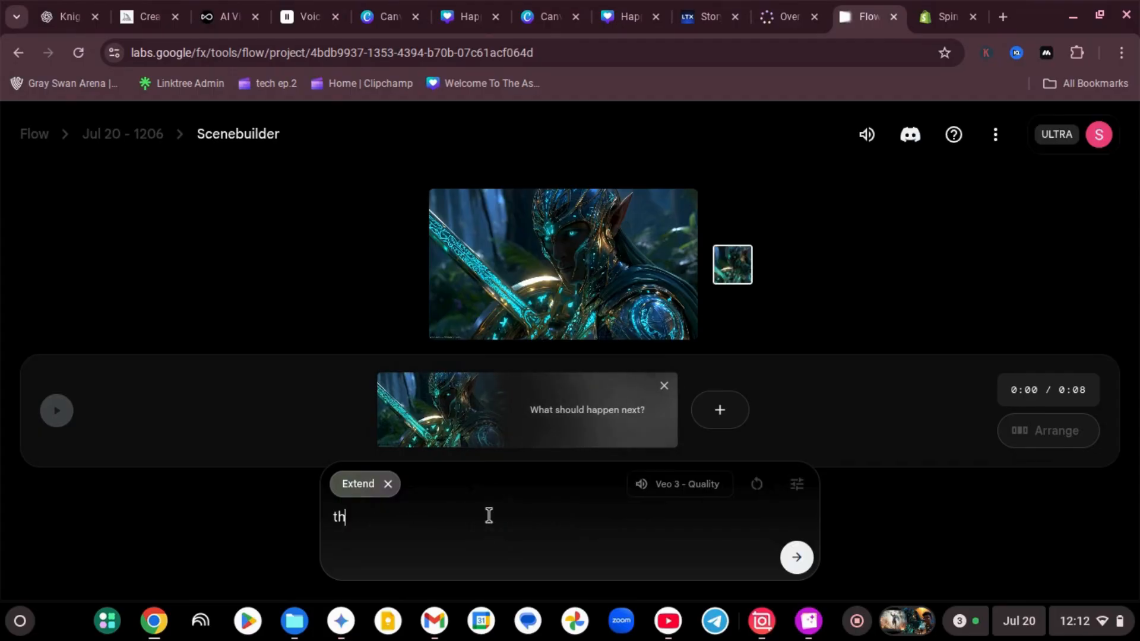
pyautogui.write('e elf en')
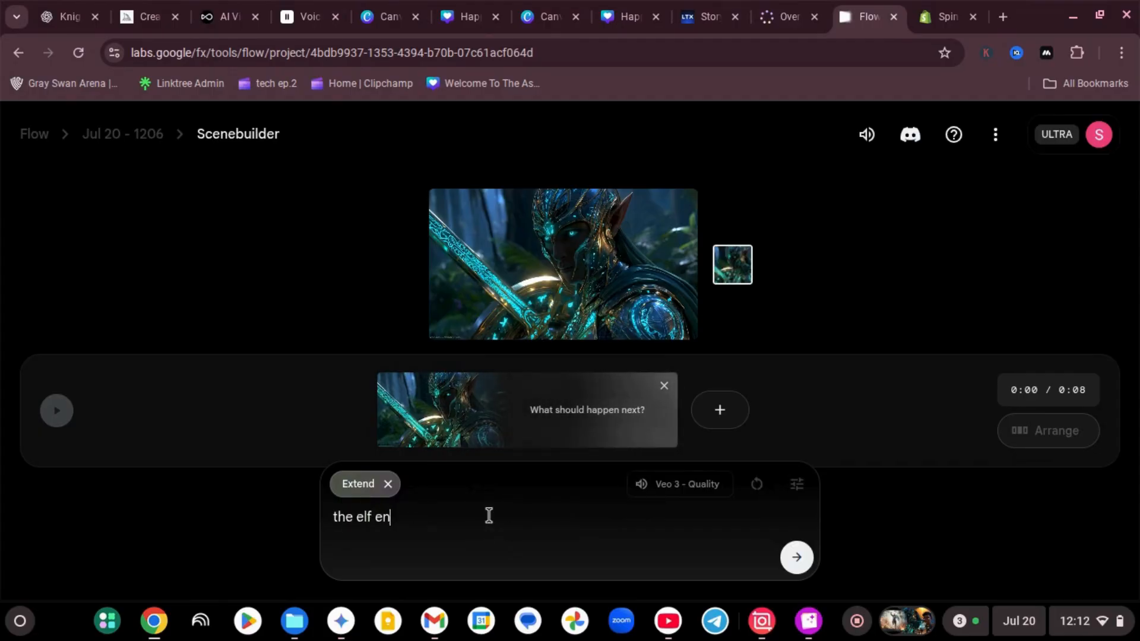
pyautogui.write('coun')
pyautogui.write('ers a lizard fighter')
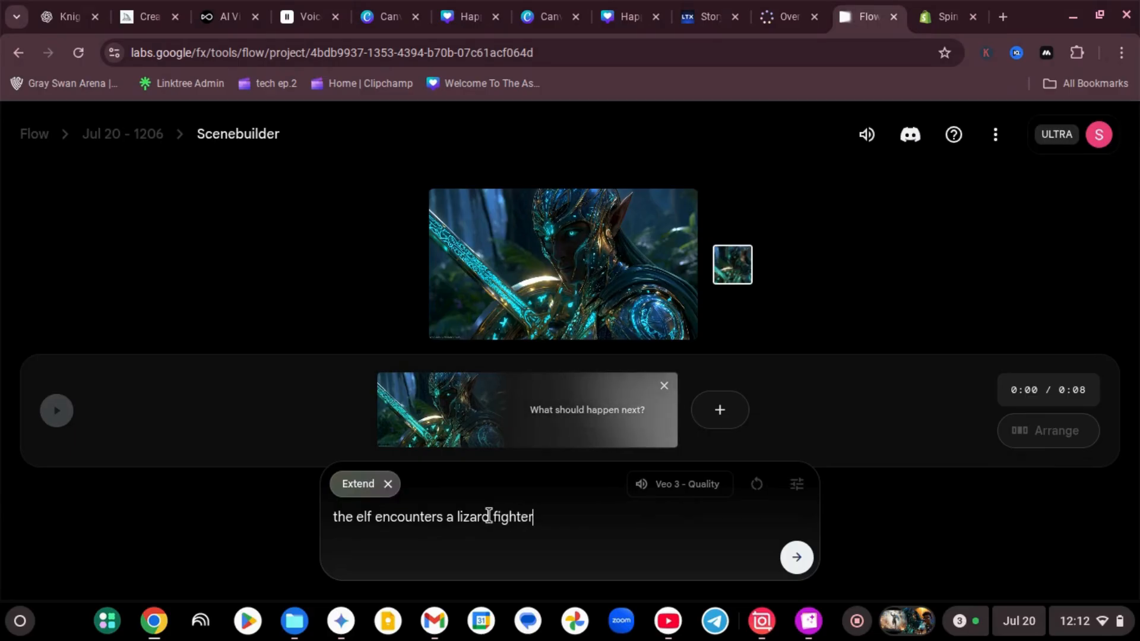
pyautogui.tripleClick(450, 517)
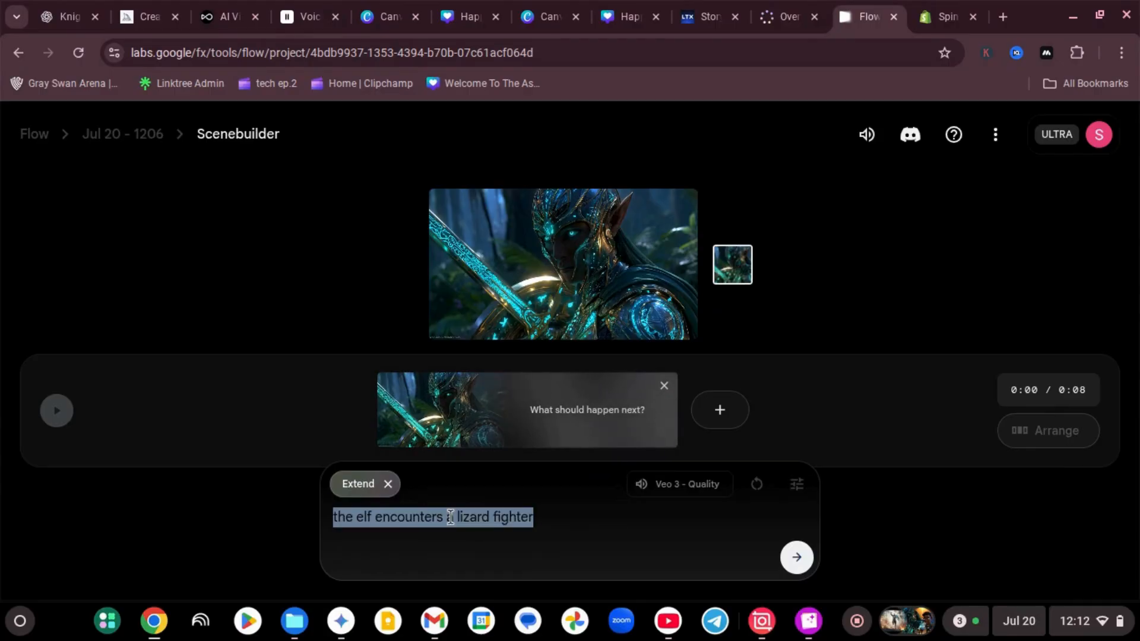
pyautogui.press('BackSpace')
# Switch to the ChatGPT conversation and send "extend scene with the elf encounters a lizard fighter"
pyautogui.click(65, 17)
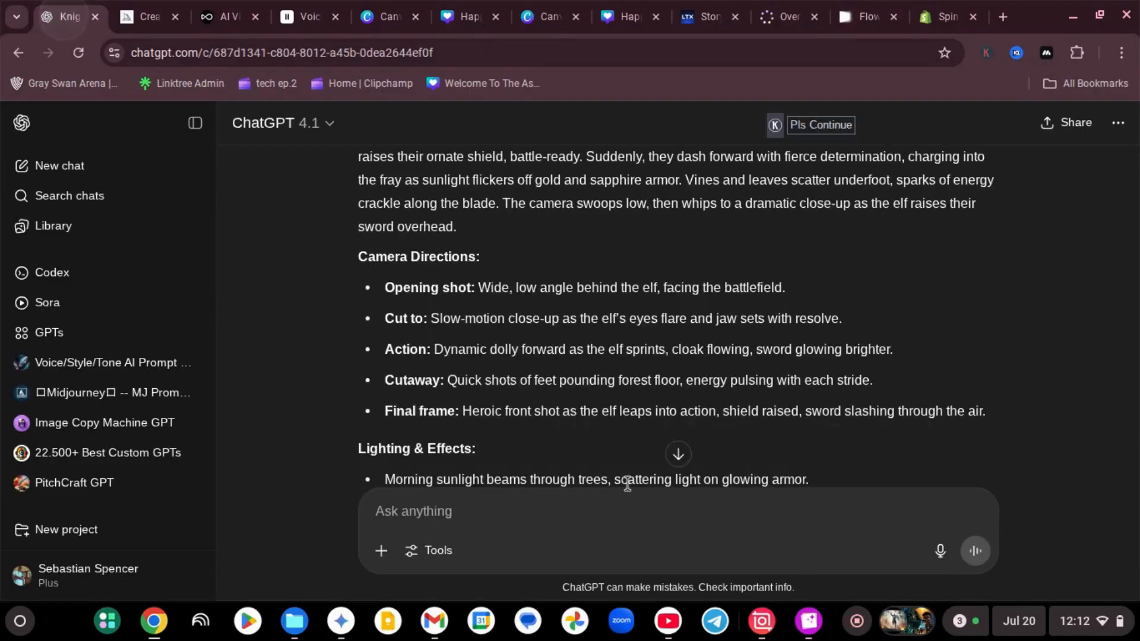
pyautogui.click(678, 454)
pyautogui.click(511, 516)
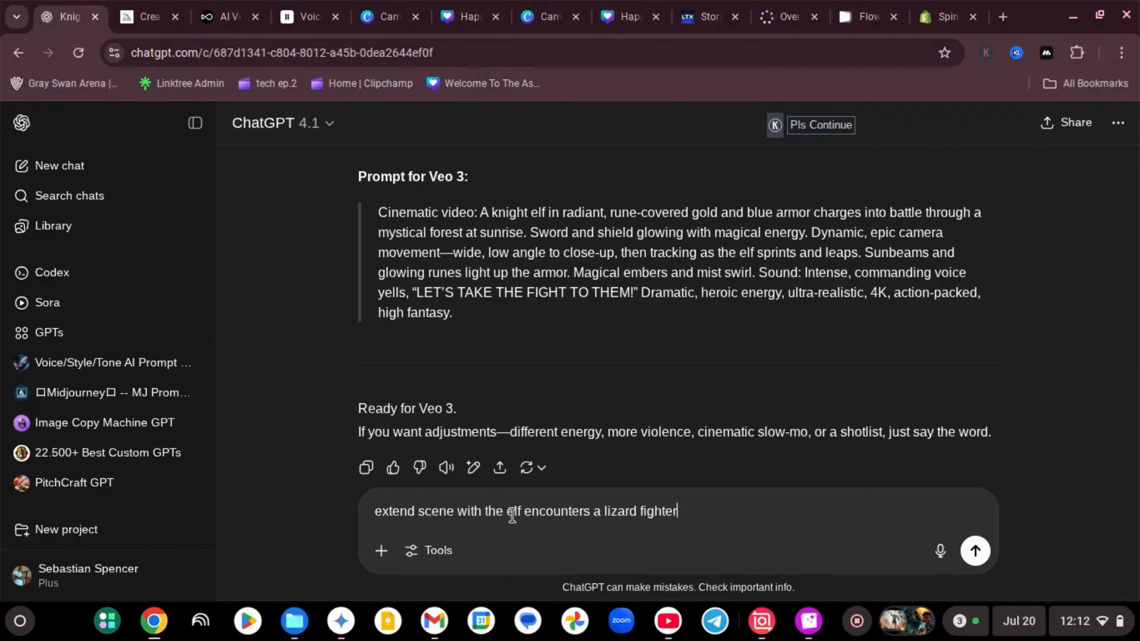
pyautogui.click(975, 556)
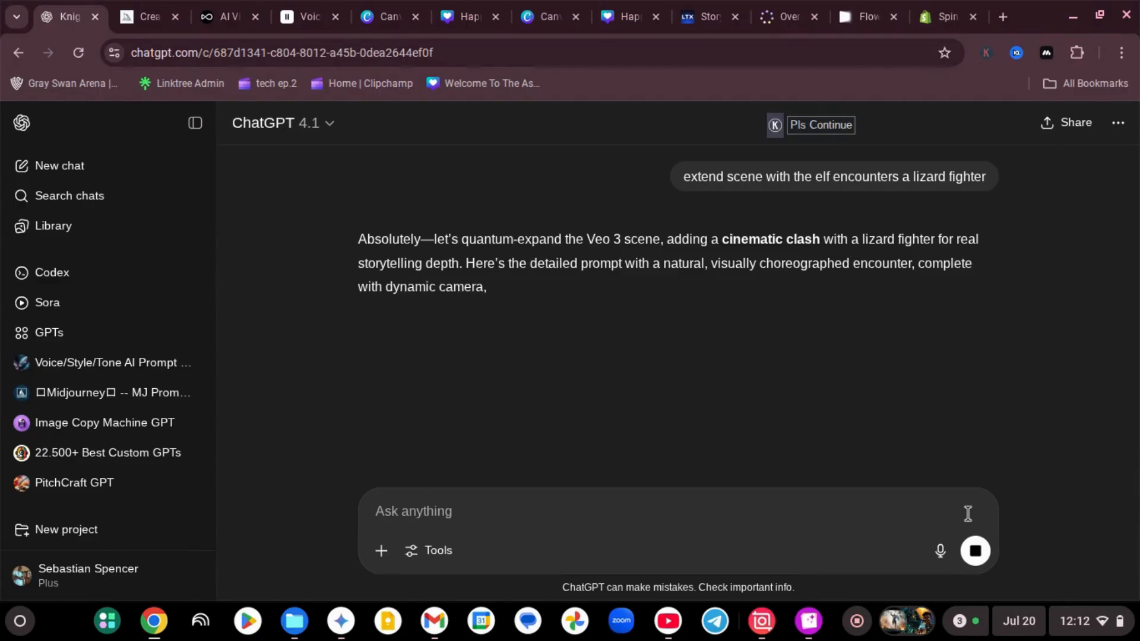
# Review the extended Veo 3 prompt and ask ChatGPT to change the speech to "there you are reptilian"
pyautogui.scroll(-1, 928, 345)
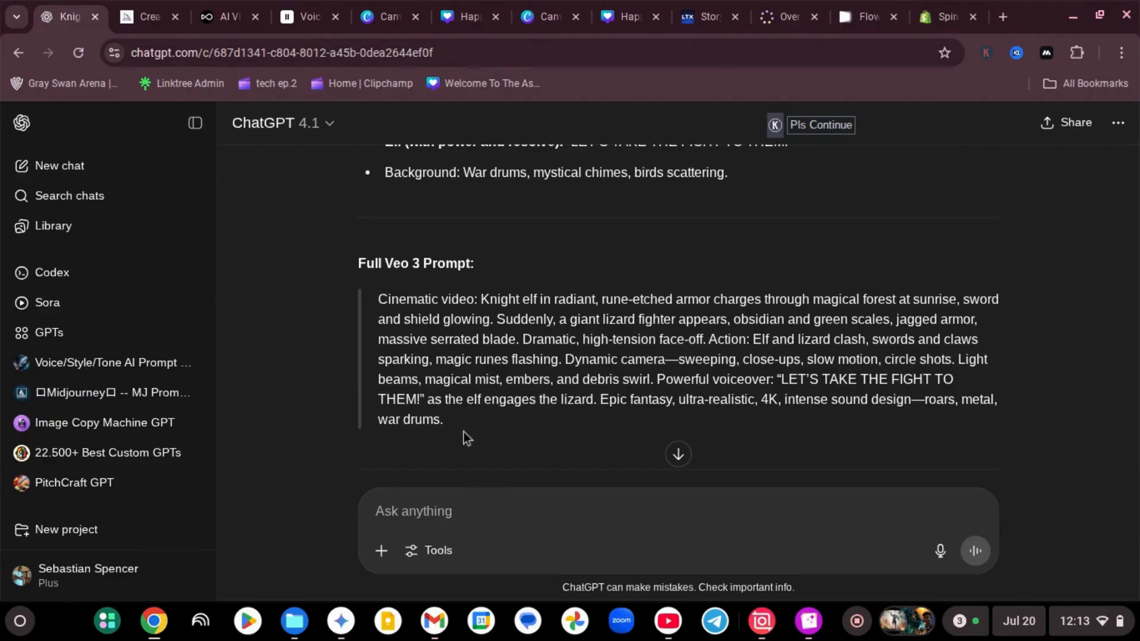
pyautogui.click(496, 508)
pyautogui.write('c')
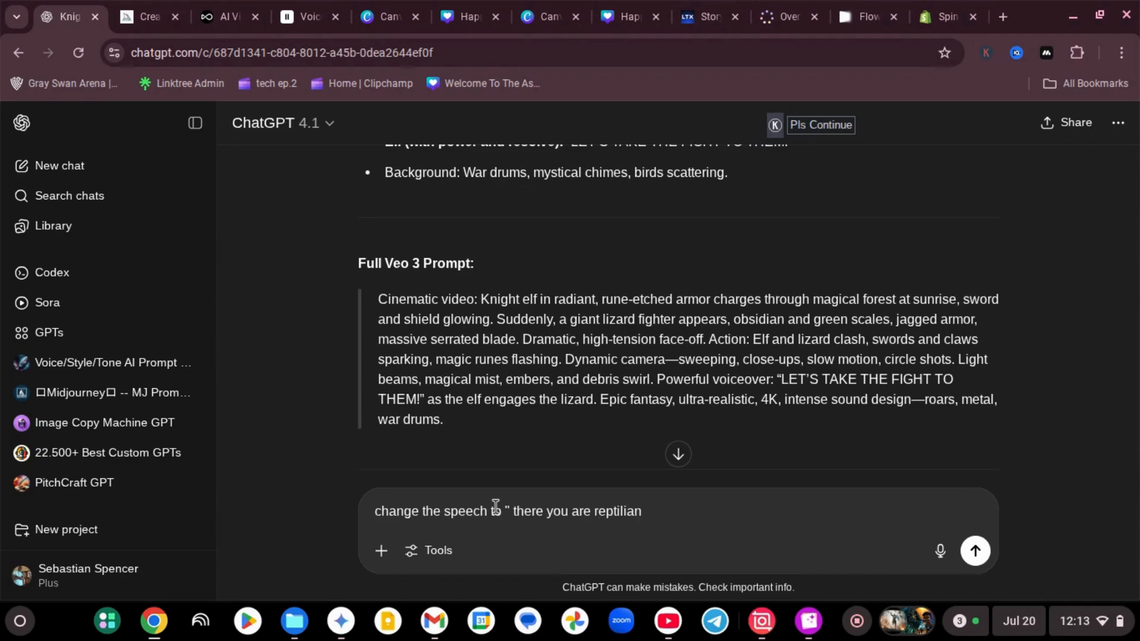
pyautogui.click(975, 550)
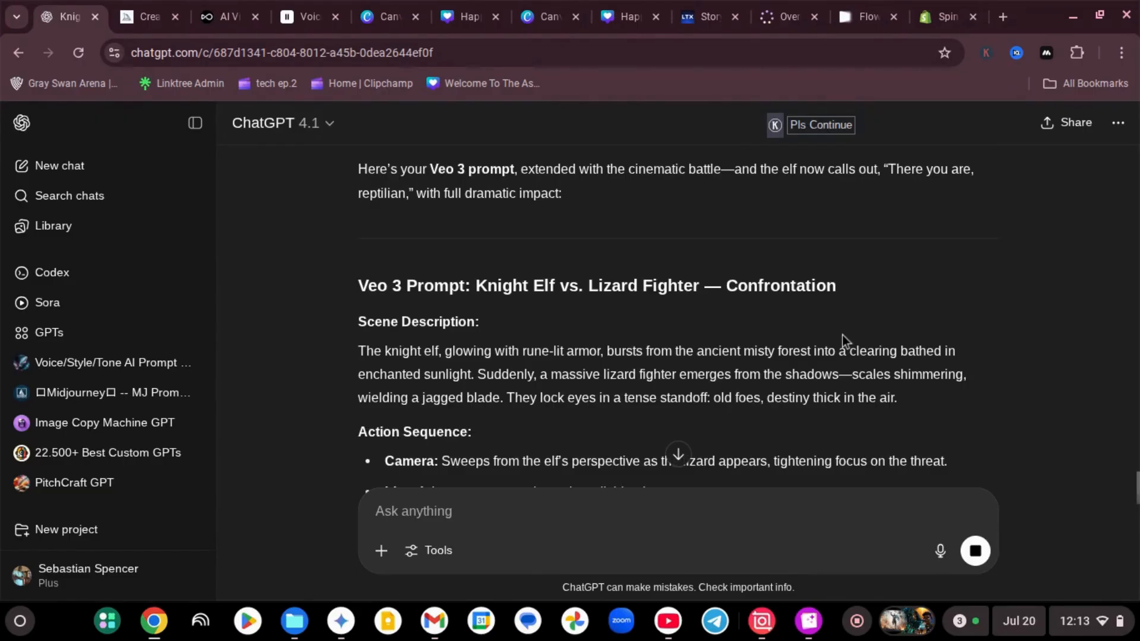
# Copy the full Veo 3 Scene Prompt text from ChatGPT's revised answer
pyautogui.scroll(-10, 842, 335)
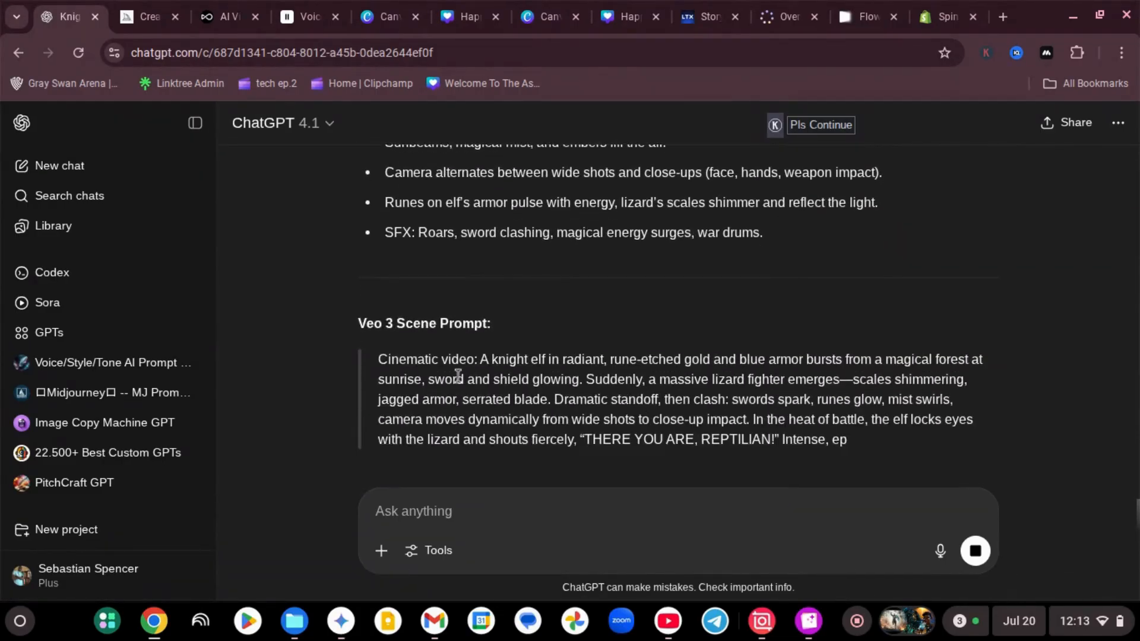
pyautogui.moveTo(738, 369); pyautogui.dragTo(369, 272)
pyautogui.hotkey('ctrl', 'c')
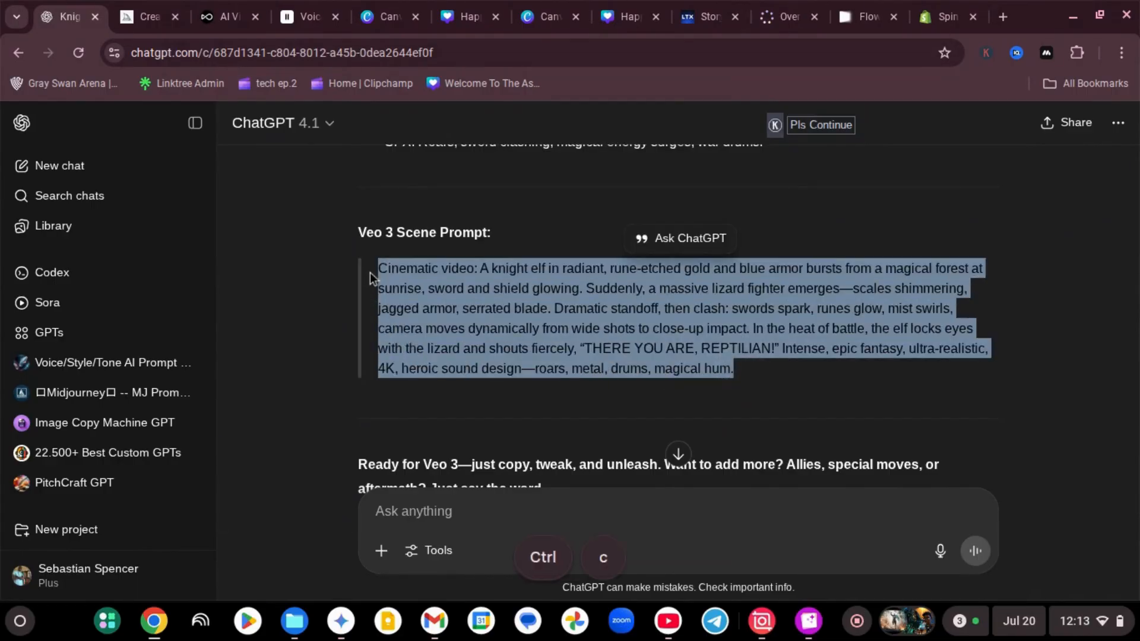
# Switch to Flow, paste the lizard fighter prompt into the Extend shot and try to generate it with Veo 3 - Quality
pyautogui.click(864, 17)
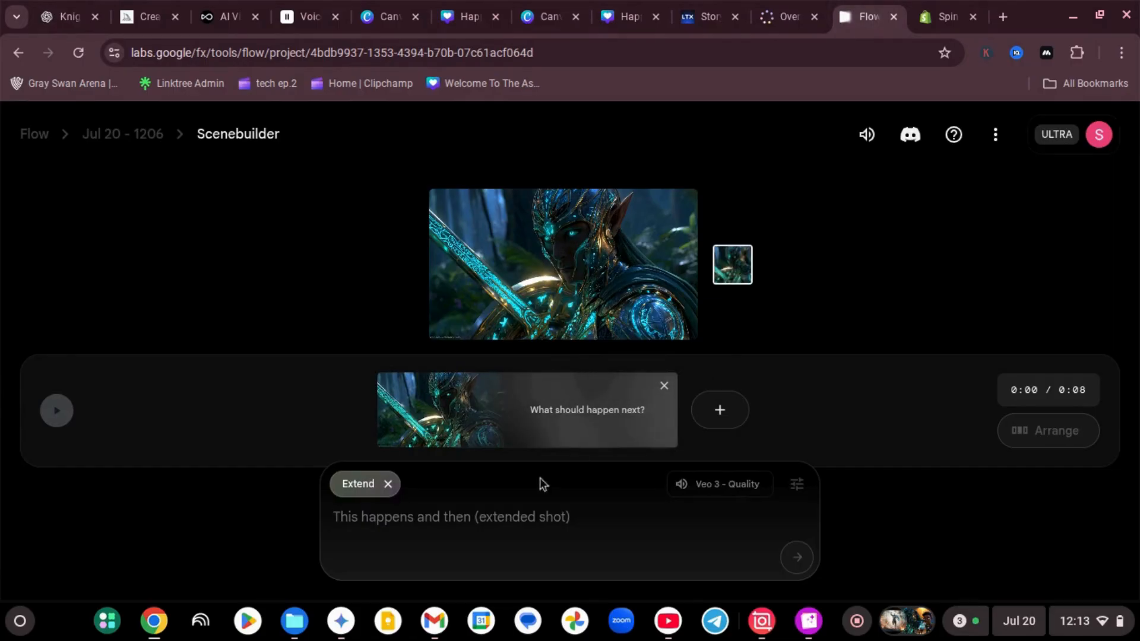
pyautogui.click(497, 518)
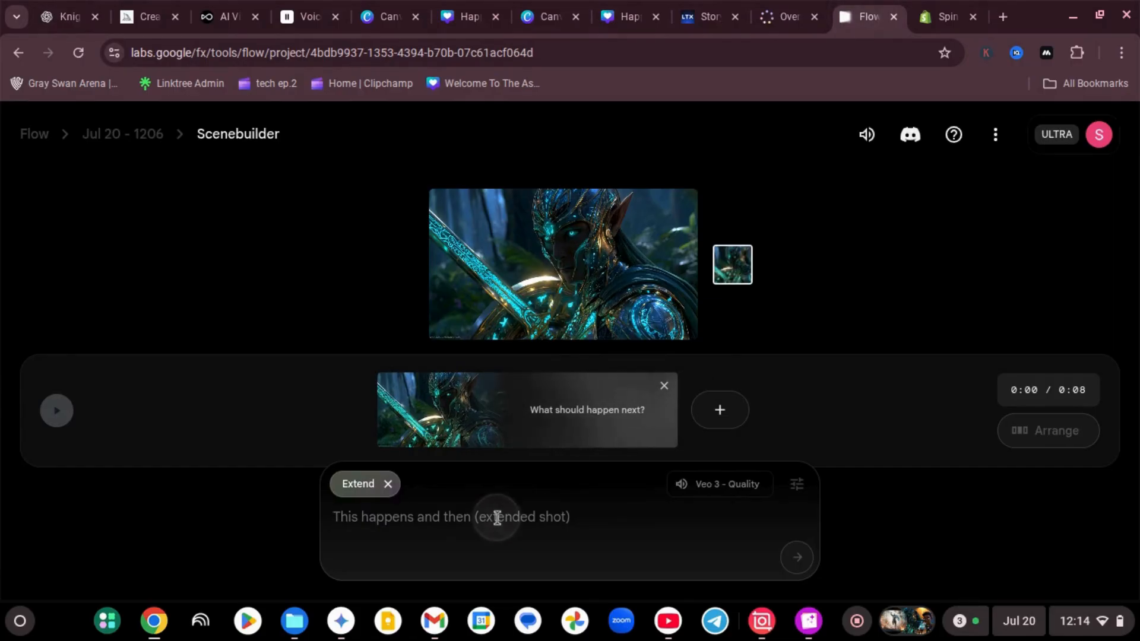
pyautogui.hotkey('ctrl', 'v')
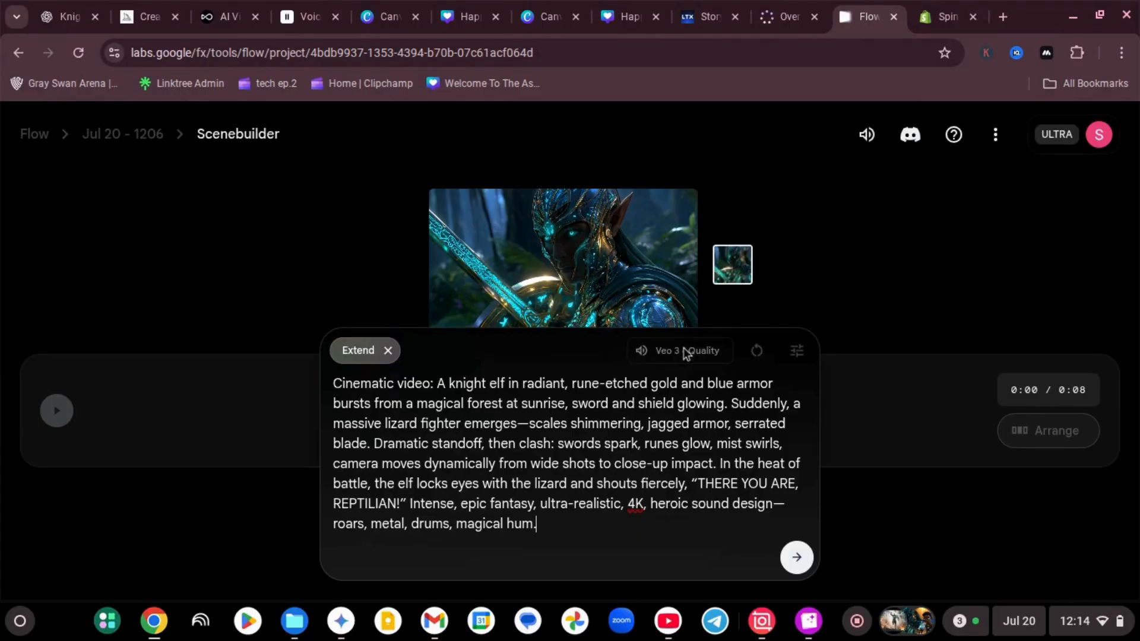
pyautogui.click(787, 552)
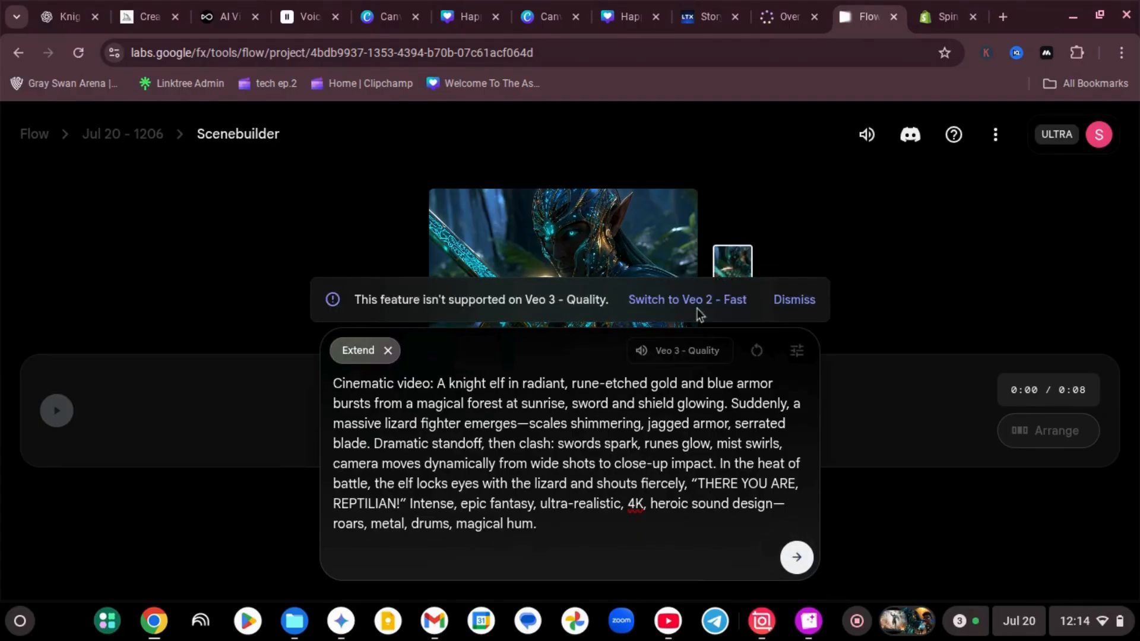
# Cancel the Extend shot, dismiss the unsupported model notice and clear the pasted prompt
pyautogui.click(388, 351)
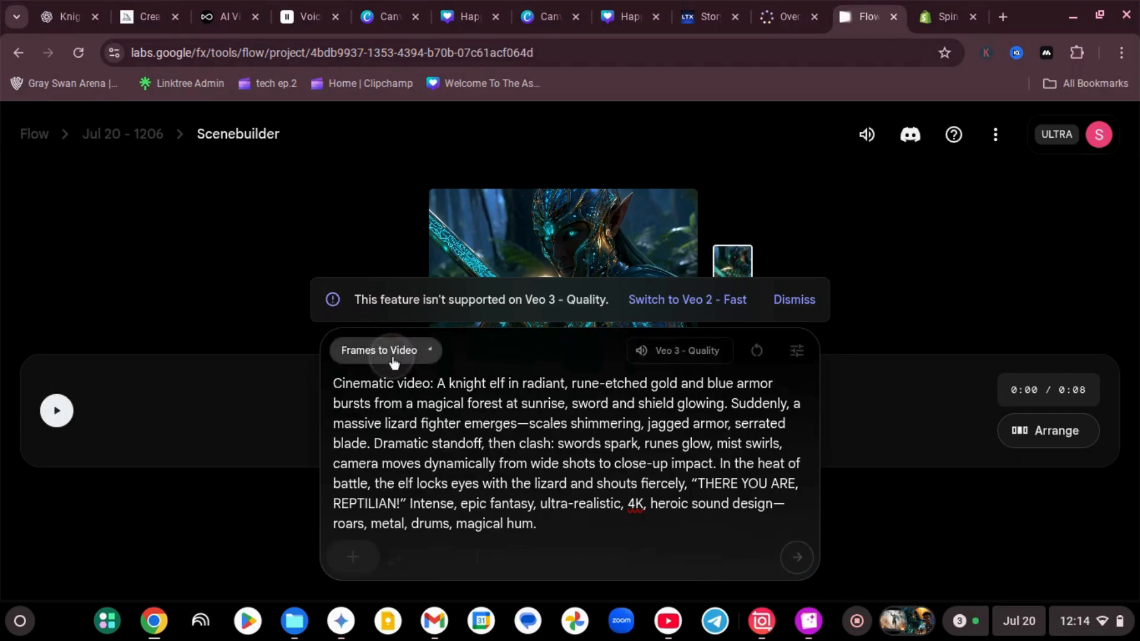
pyautogui.click(790, 300)
pyautogui.tripleClick(455, 406)
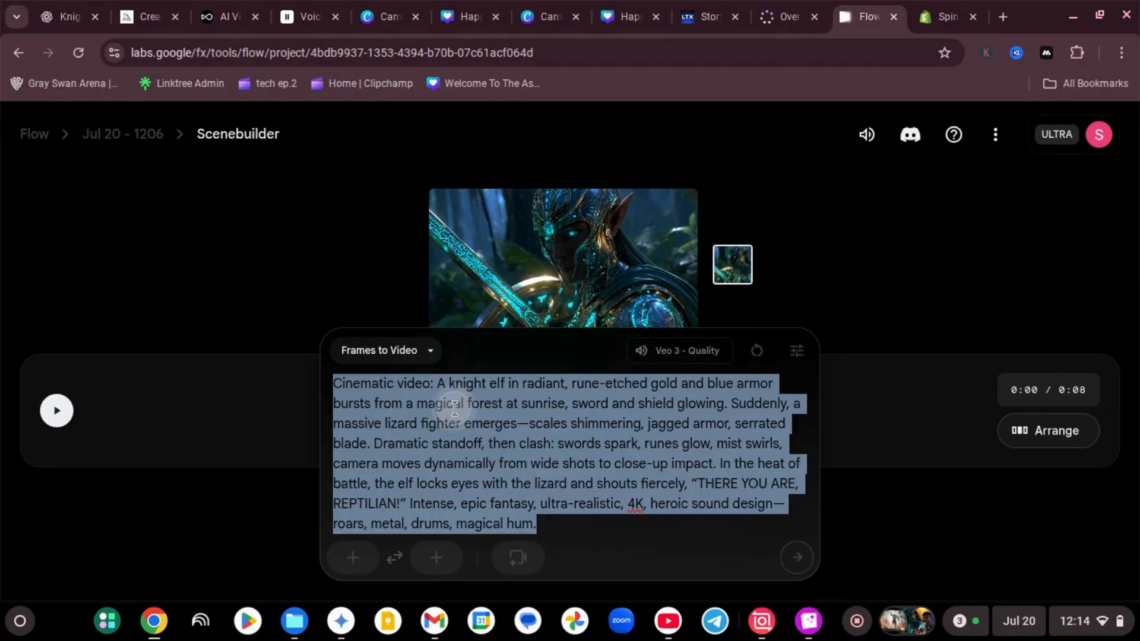
pyautogui.press('BackSpace')
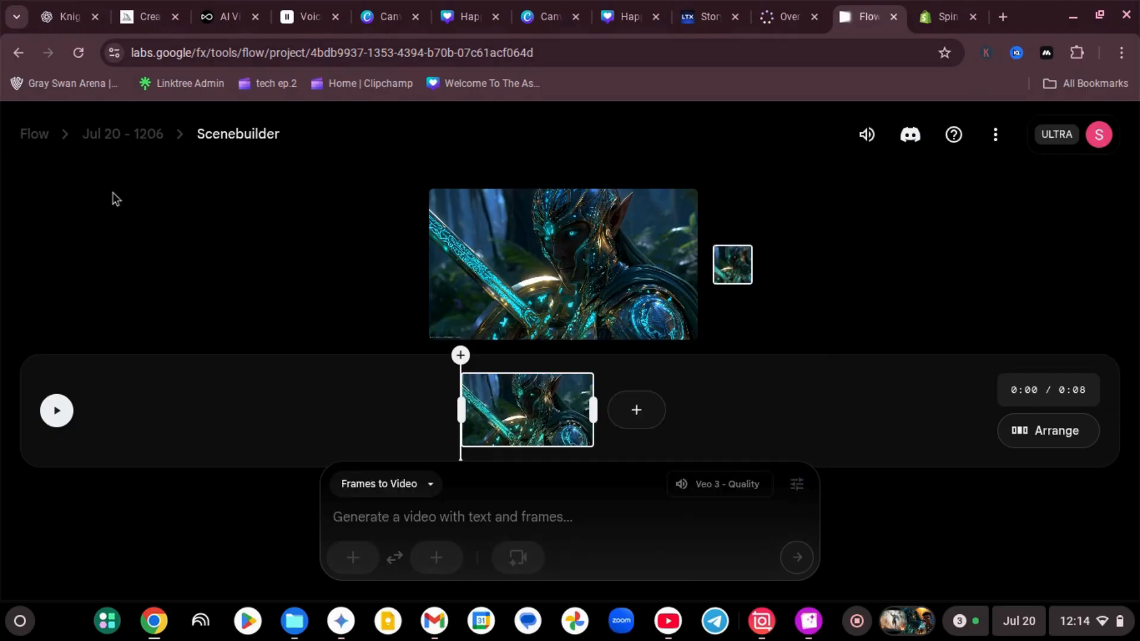
# Leave Scenebuilder for the Flow project list, reopen the Jul 20 - 1206 project and return to its Scenebuilder
pyautogui.click(48, 146)
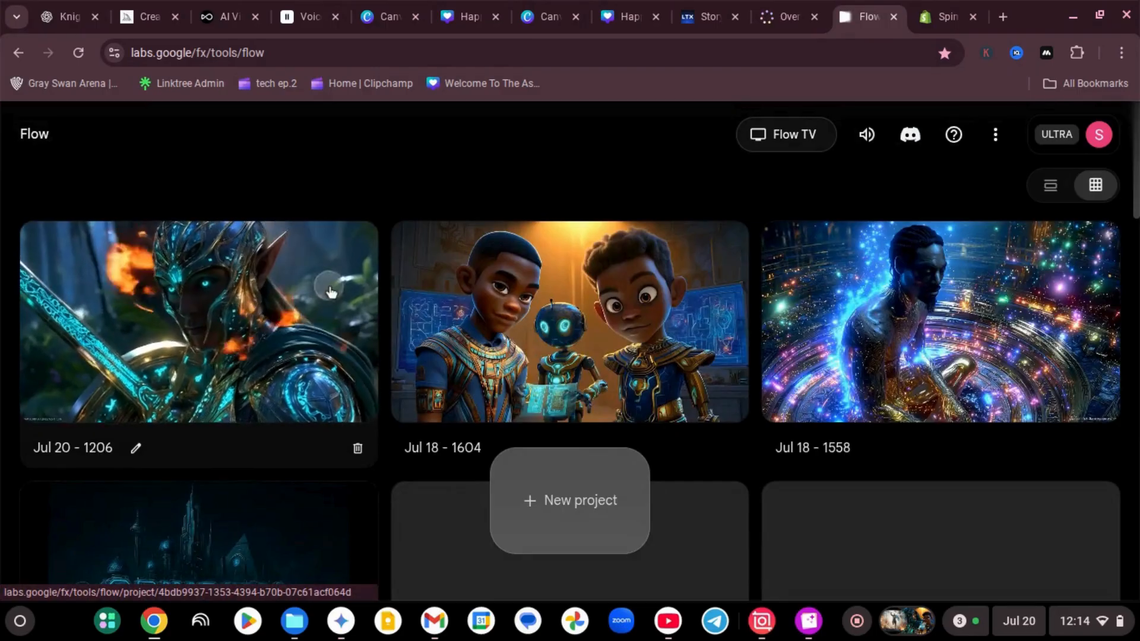
pyautogui.click(331, 291)
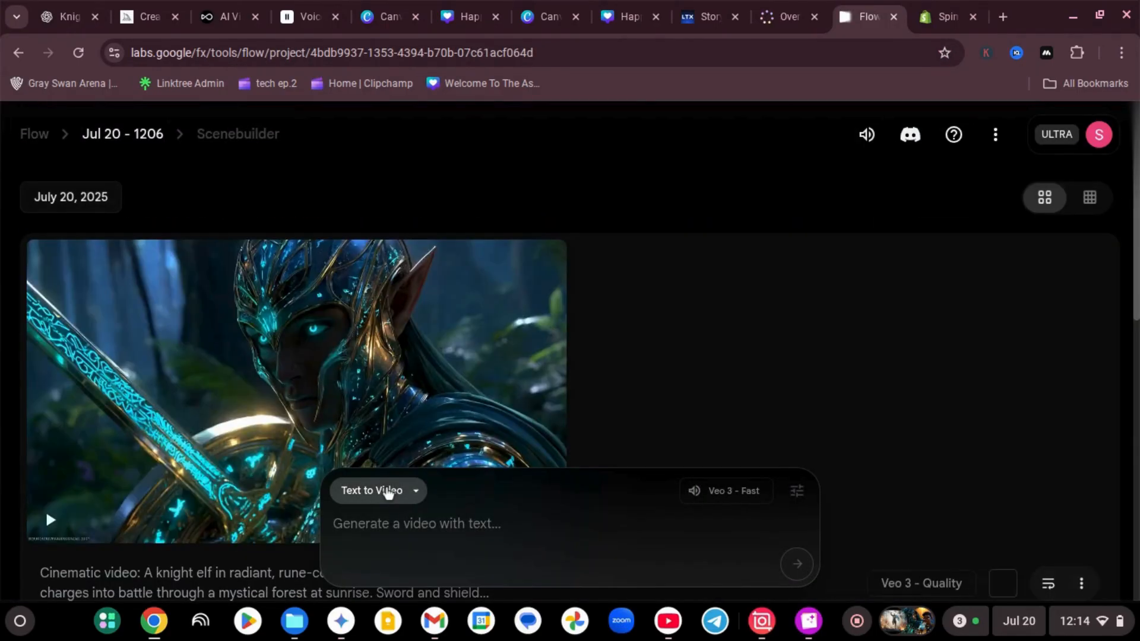
pyautogui.click(388, 492)
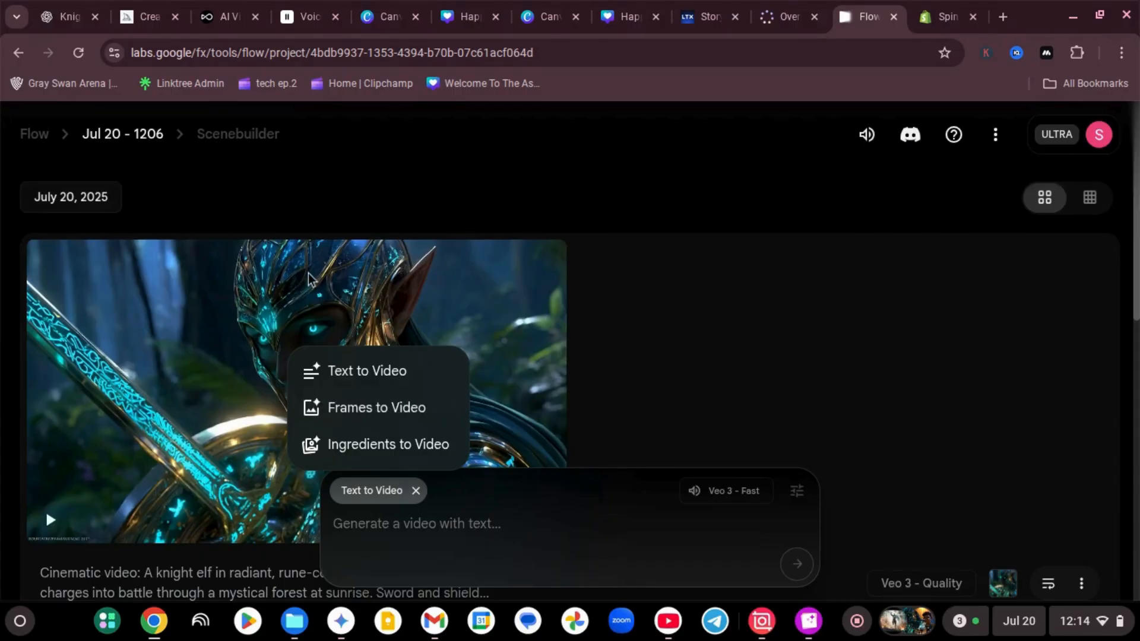
pyautogui.click(289, 280)
pyautogui.click(161, 284)
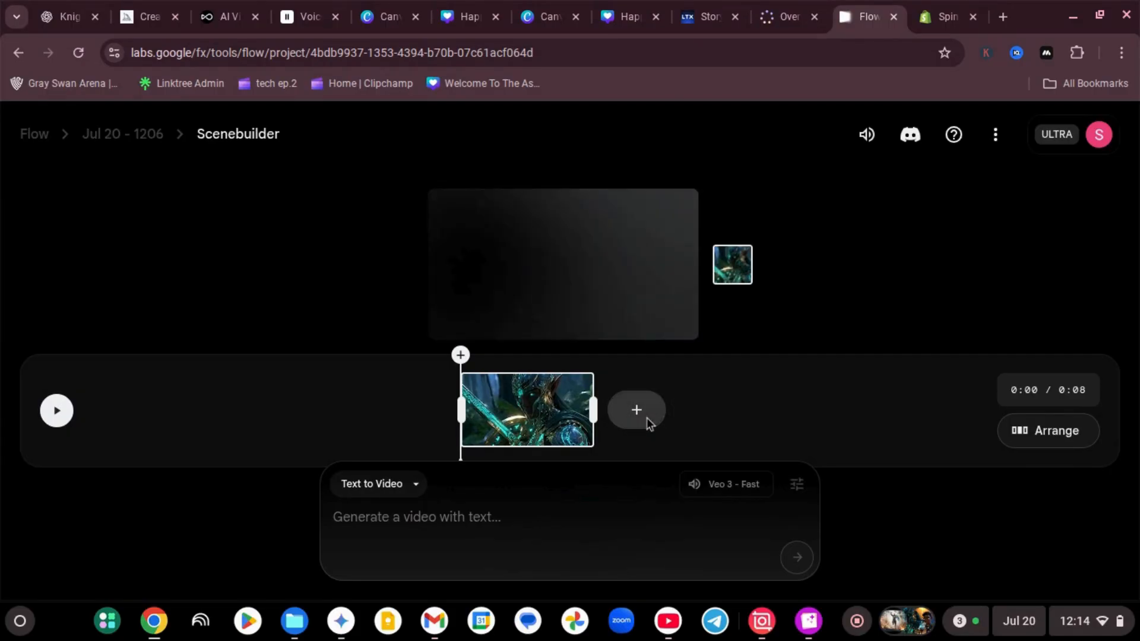
# Add a Jump to shot after the knight elf clip and generate it with Veo 3 - Fast from the copied lizard fighter prompt
pyautogui.click(646, 419)
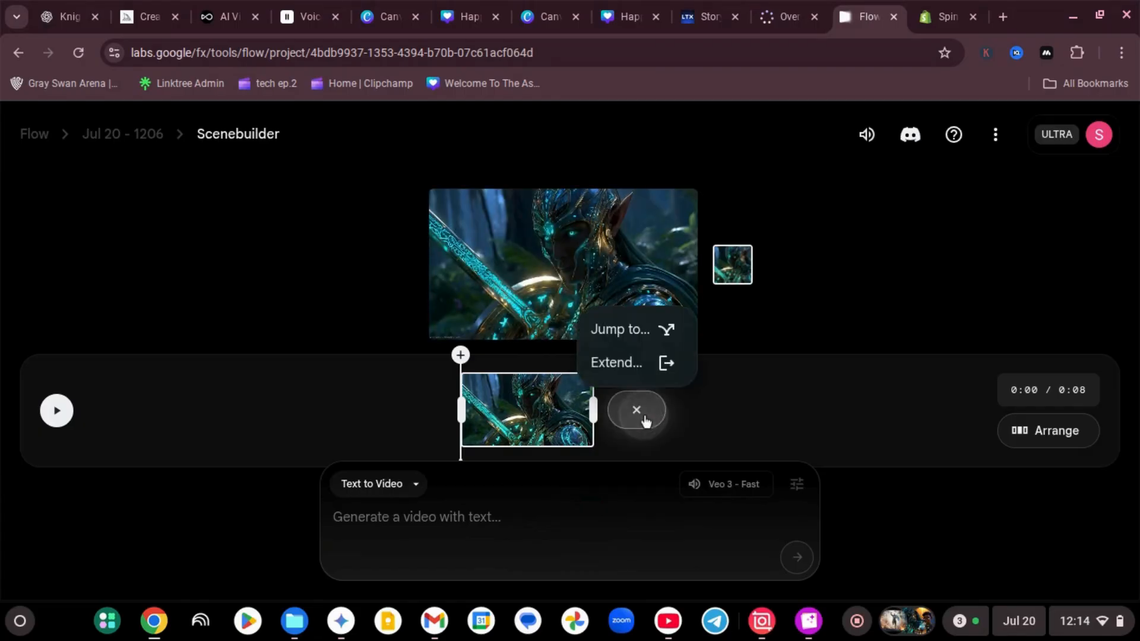
pyautogui.click(636, 333)
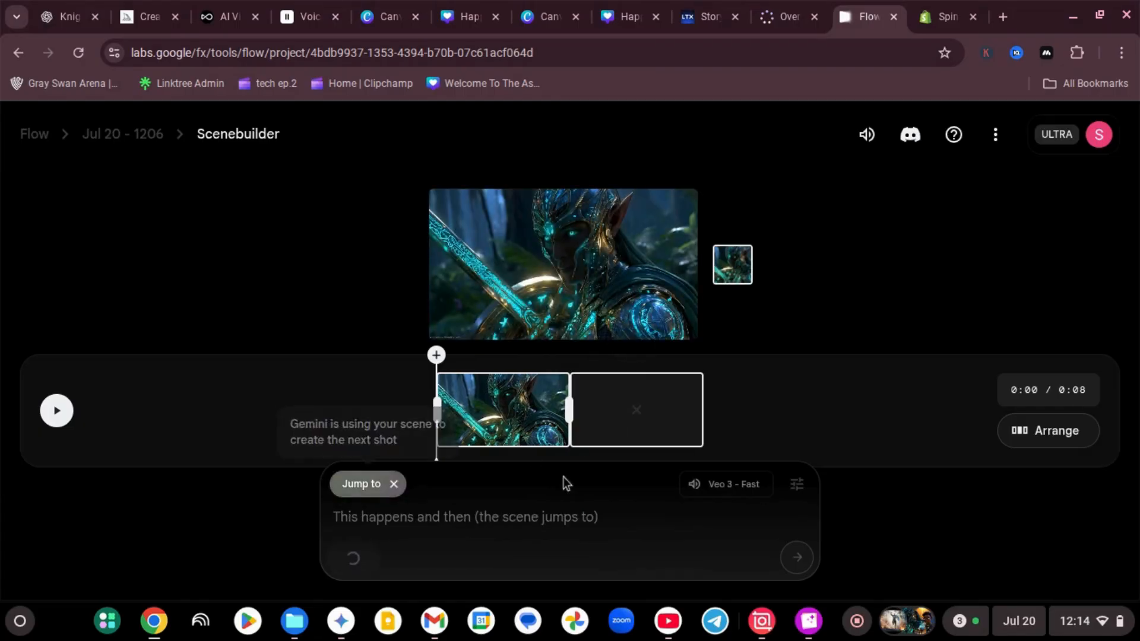
pyautogui.click(449, 517)
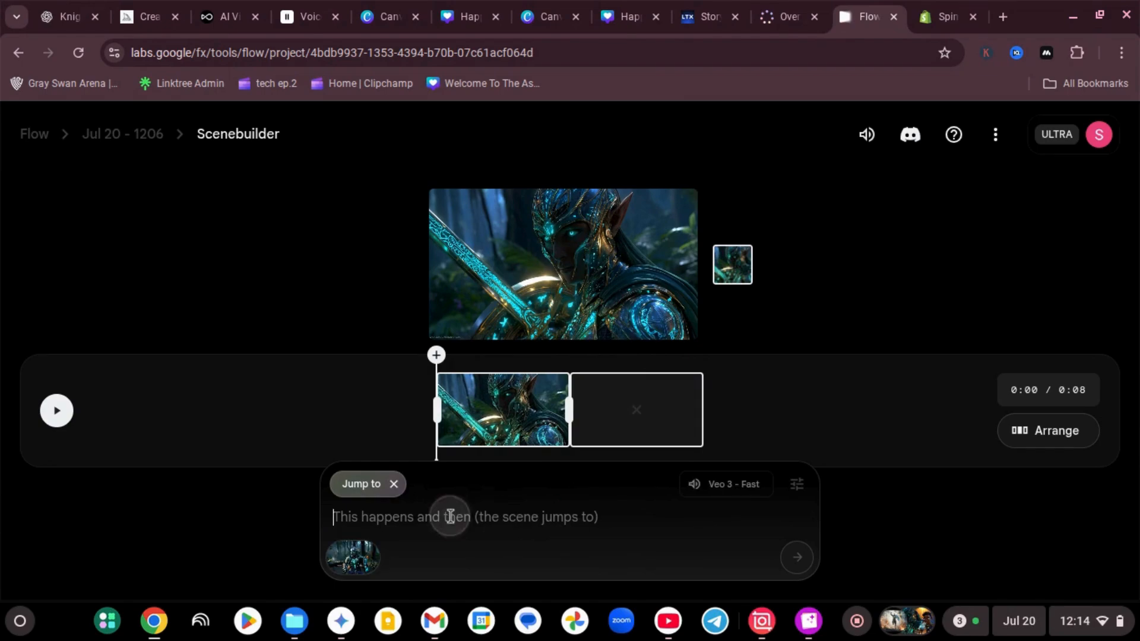
pyautogui.write('Cinematic video: A knight elf in radiant, rune-etched gold and blue armor bursts from a magical forest at sunrise, sword and shield glowing. Suddenly, a massive lizard fighter emerges—scales shimmering, jagged armor, serrated blade. Dramatic standoff, then clash: swords spark, runes glow, mist swirls, camera moves dynamically from wide shots to close-up impact. In the heat of battle, the elf locks eyes with the lizard and shouts fiercely, "THERE YOU ARE, REPTILIAN!" Intense, epic fantasy, ultra-realistic, 4K, heroic sound design—roars, metal, drums, magical hum.')
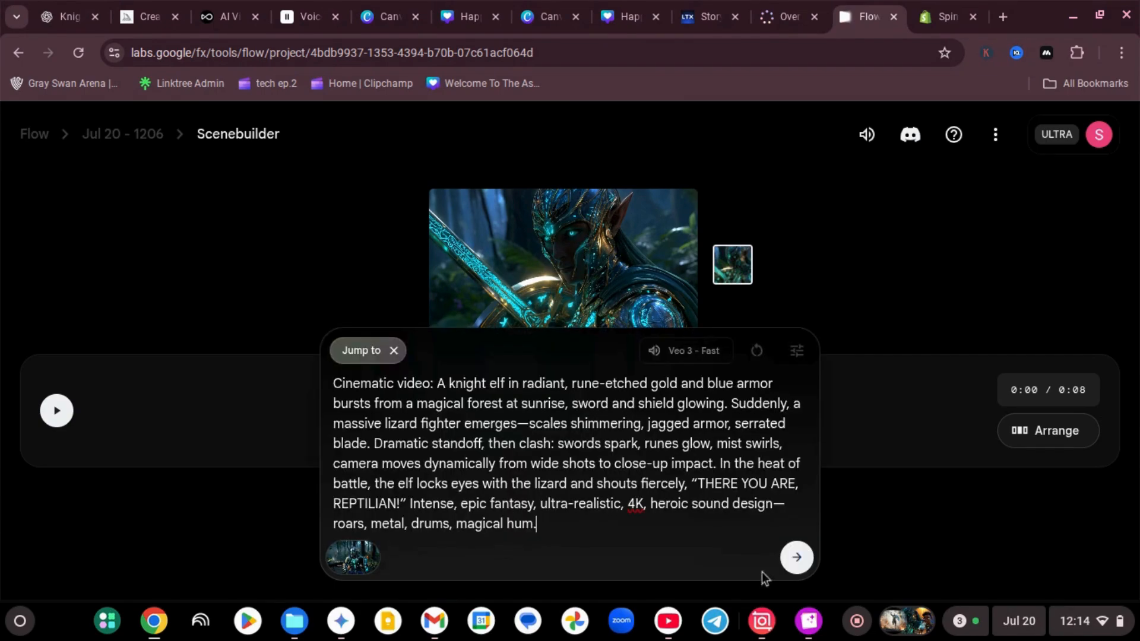
pyautogui.click(797, 558)
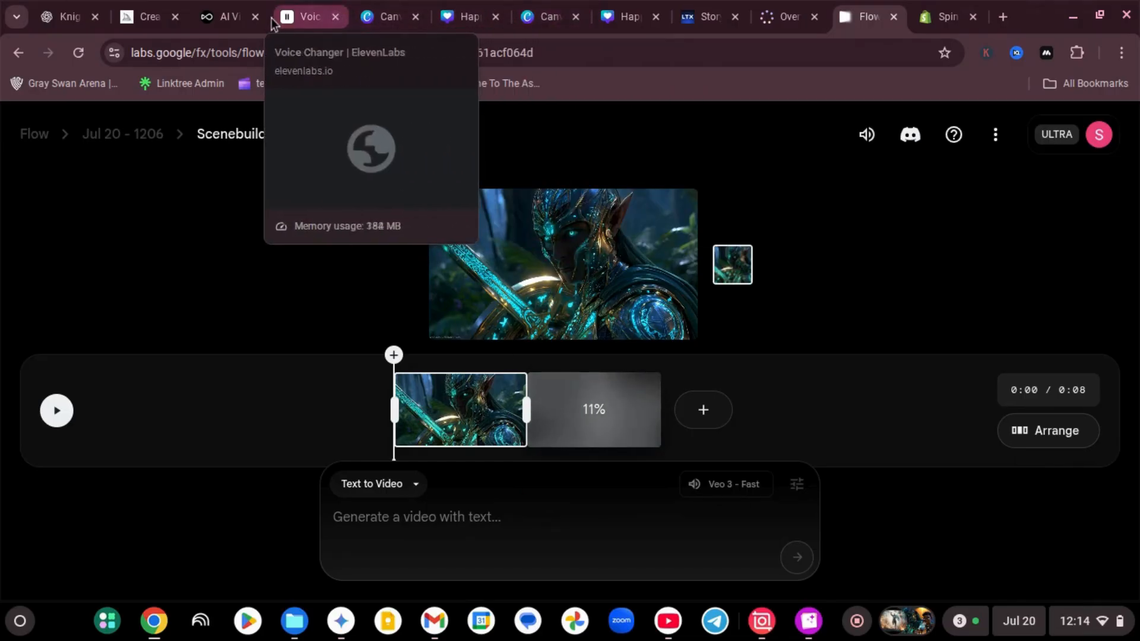
# Switch to OpenArt, play part of the Veo3 knight elf battle video and close its preview
pyautogui.click(212, 23)
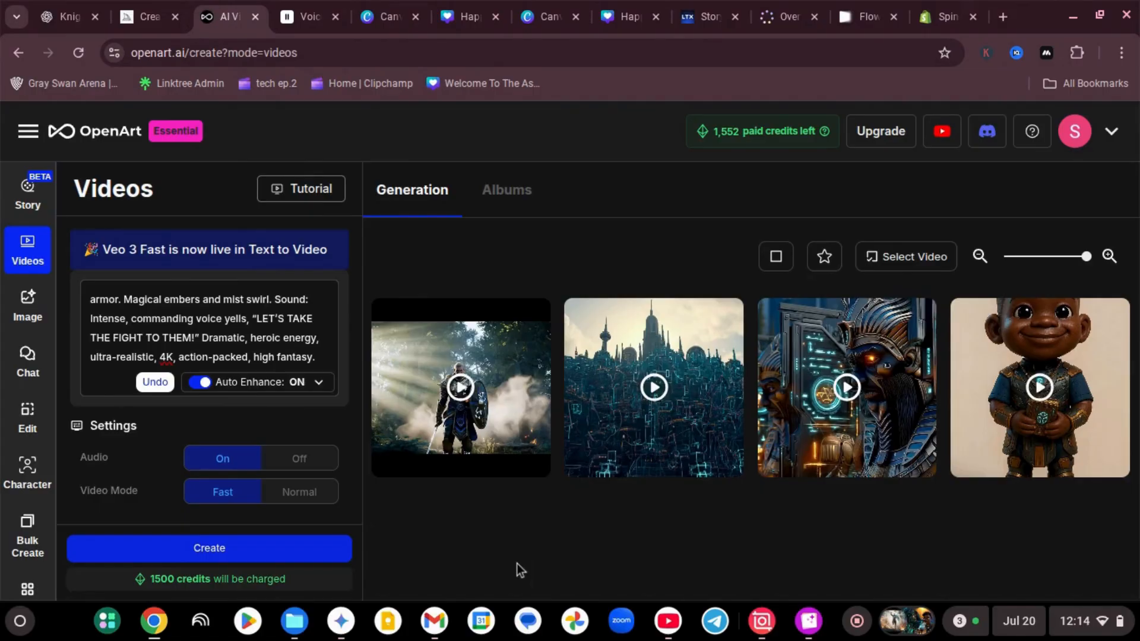
pyautogui.click(459, 388)
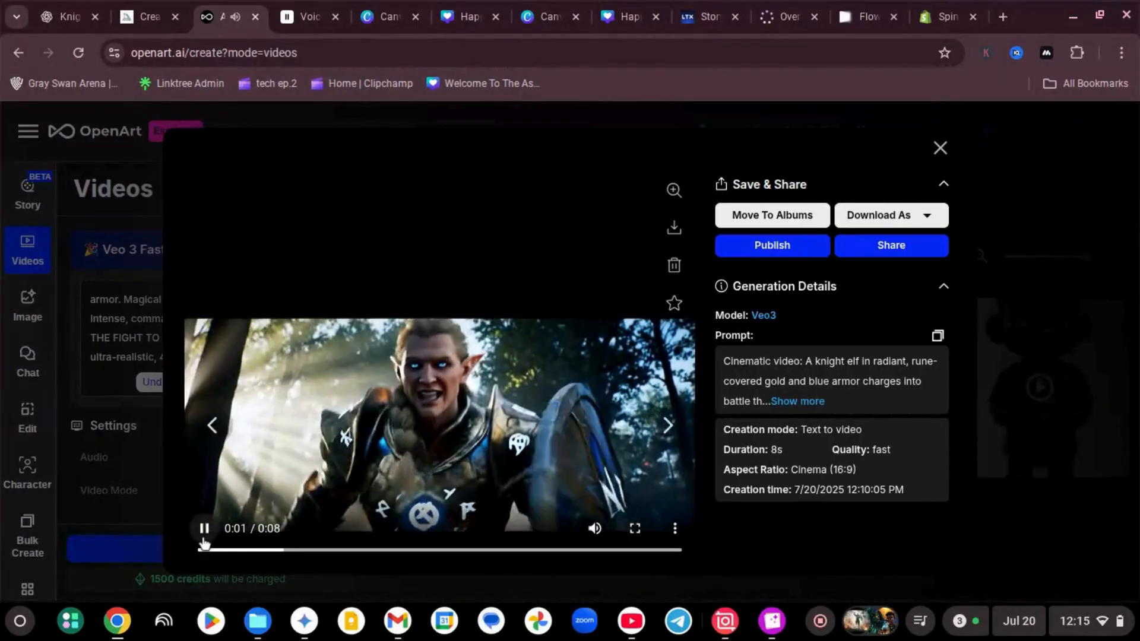
pyautogui.click(204, 529)
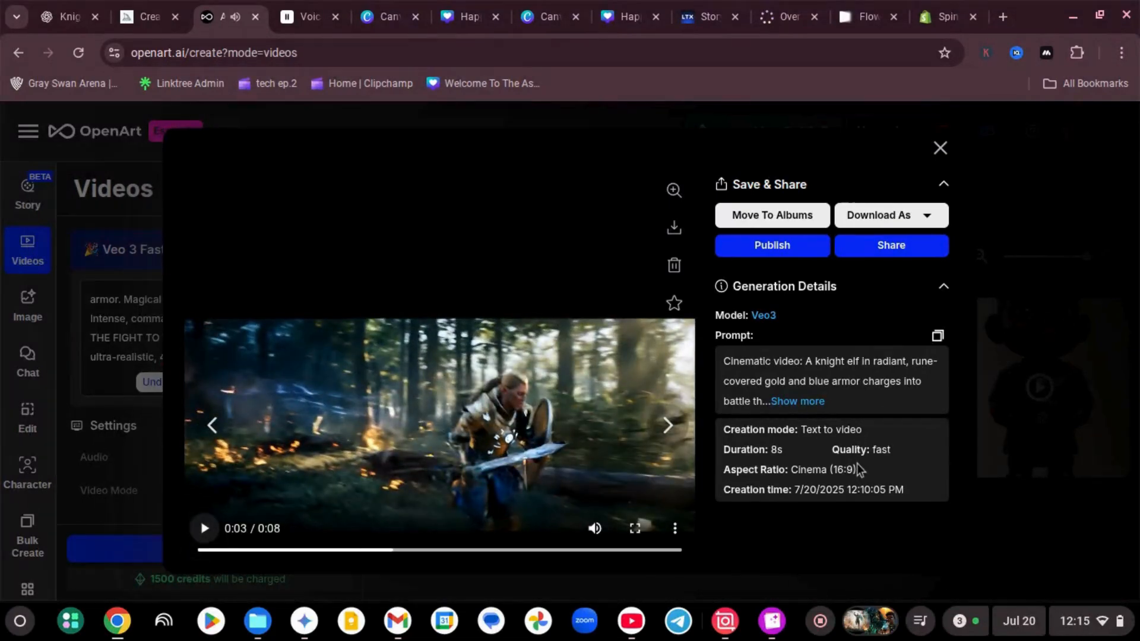
pyautogui.click(939, 146)
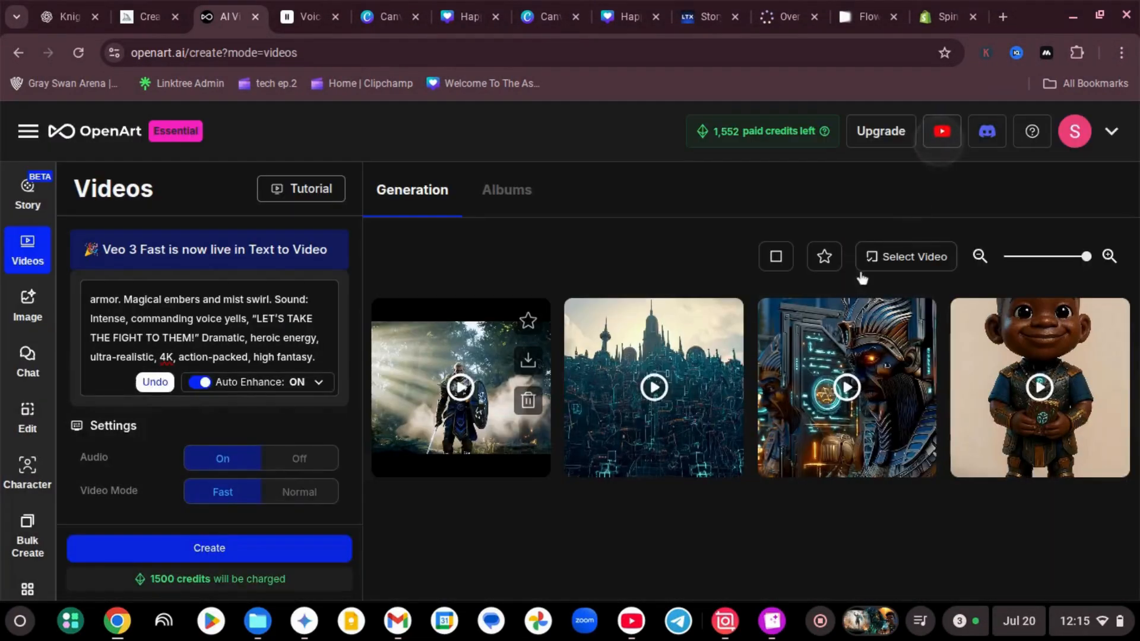
pyautogui.scroll(2, 269, 405)
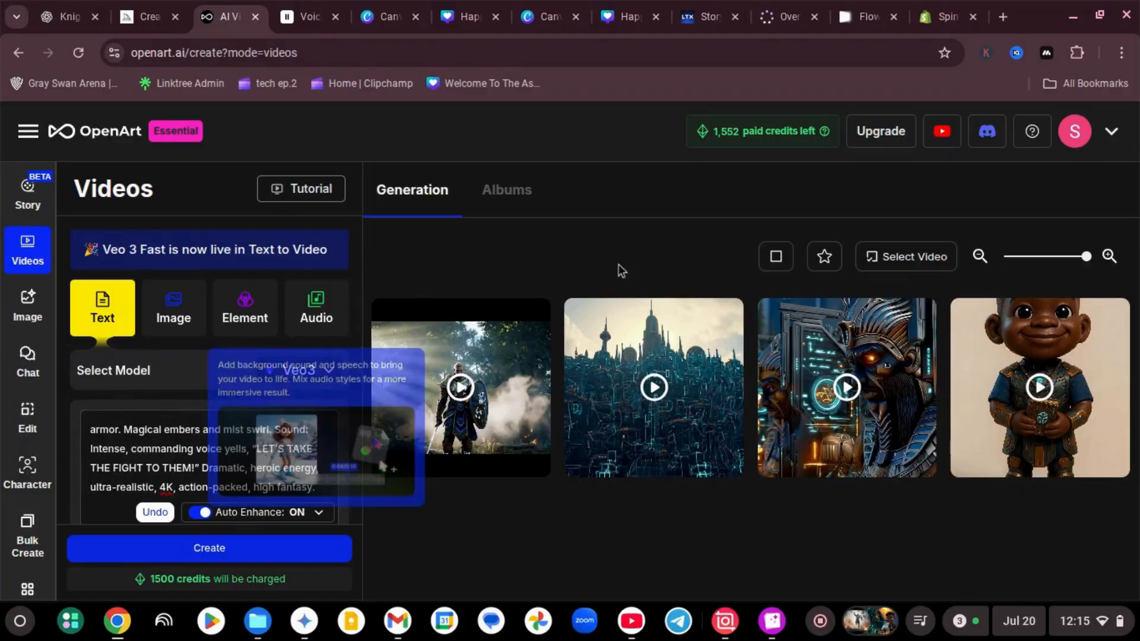
# Check on the new shot in Flow, with a look at ElevenLabs Voice Changer while it generates
pyautogui.click(865, 16)
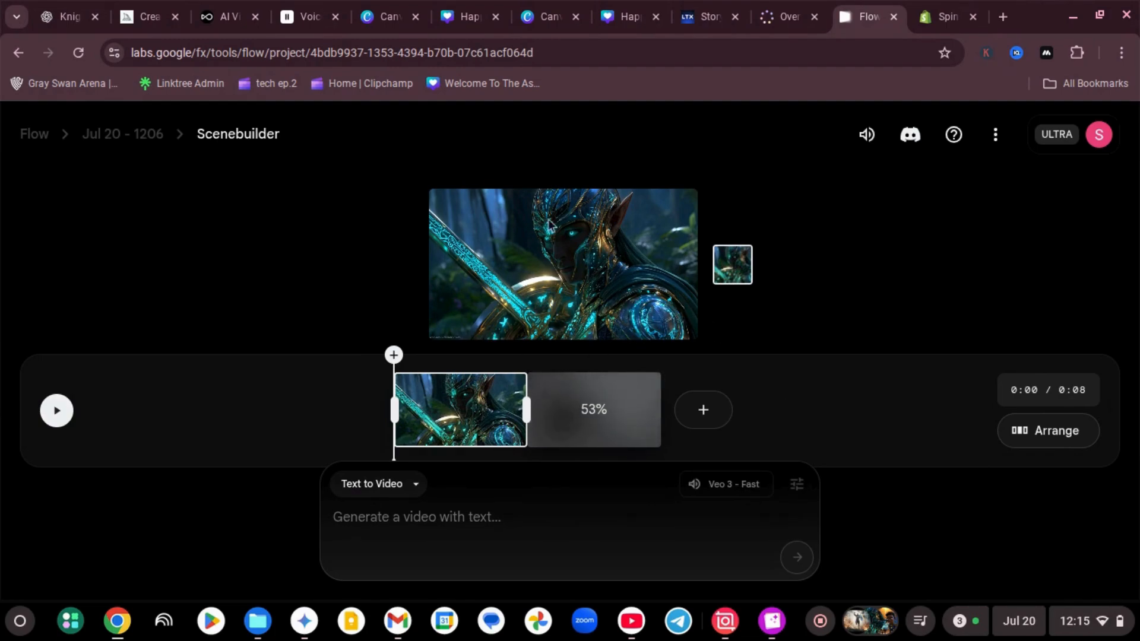
pyautogui.click(304, 16)
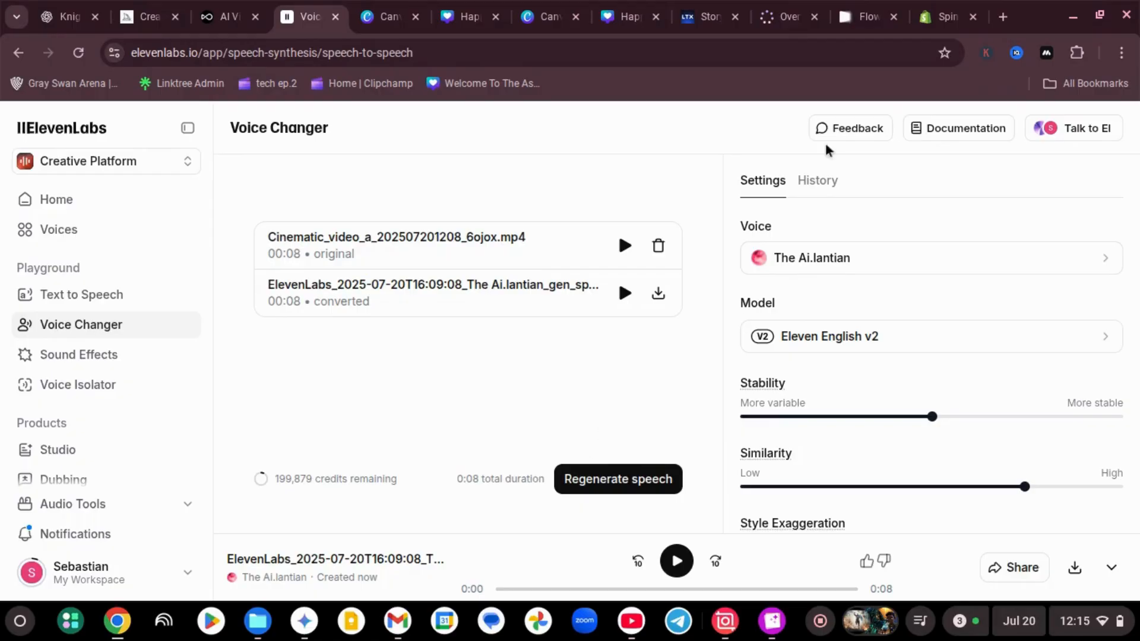
pyautogui.click(855, 18)
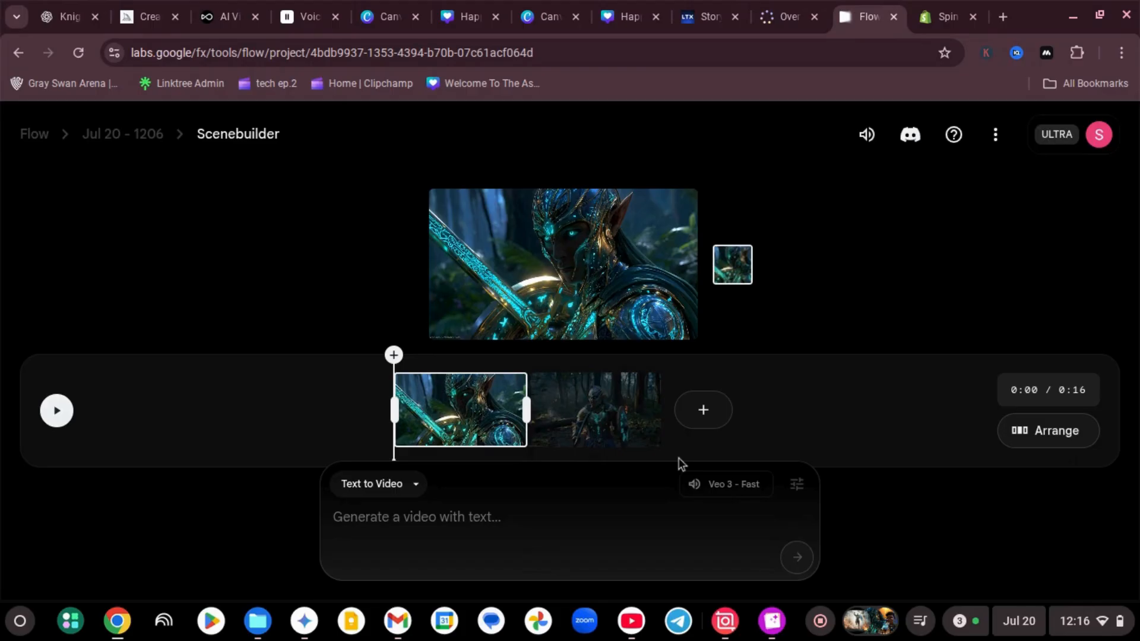
# Play the two-shot scene in Scenebuilder to review the added lizard fighter shot
pyautogui.click(57, 412)
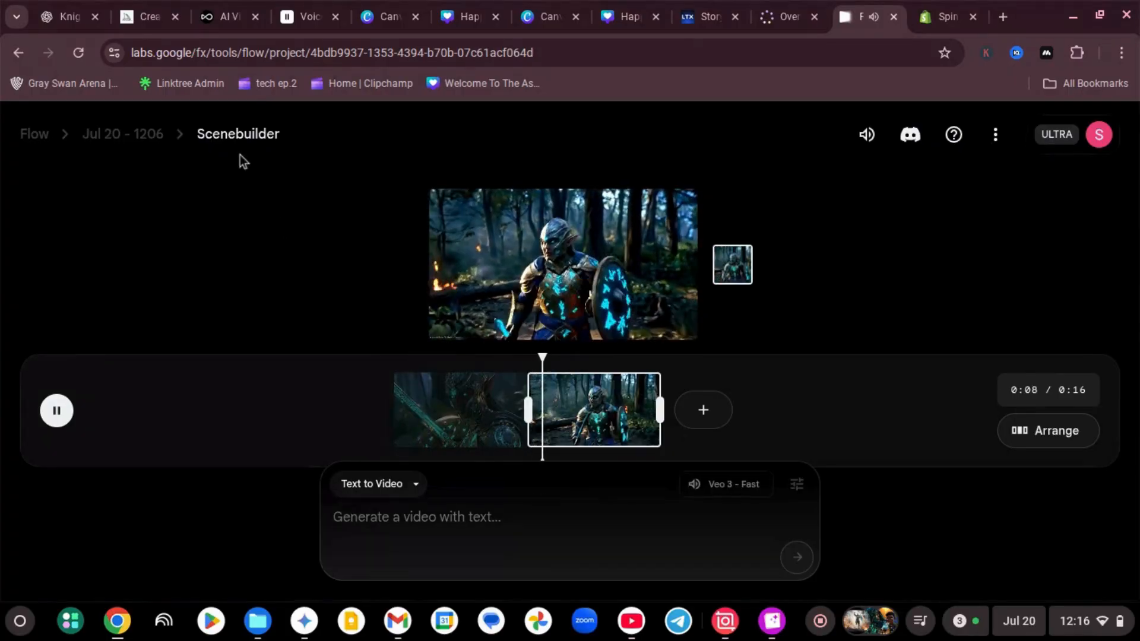
pyautogui.moveTo(693, 484)
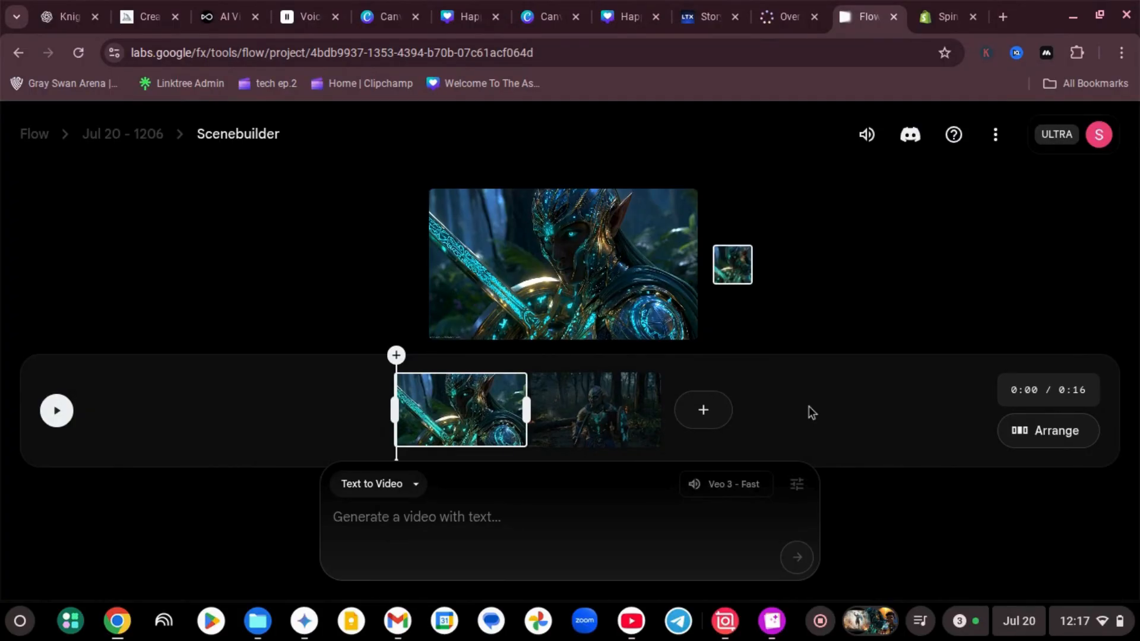
pyautogui.moveTo(576, 243)
pyautogui.click(820, 621)
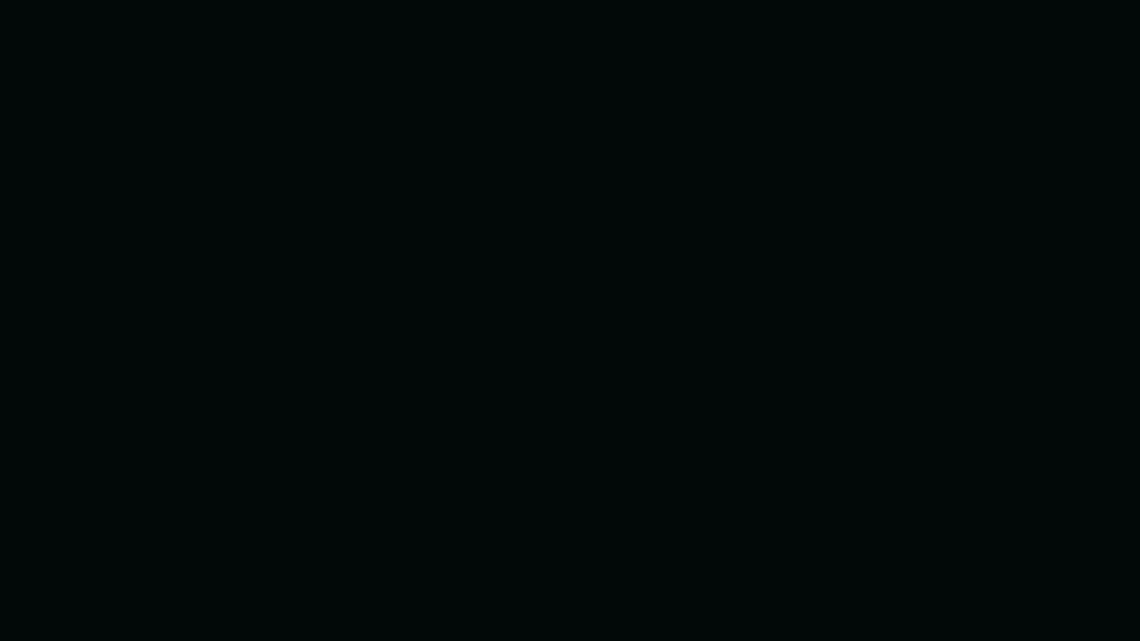